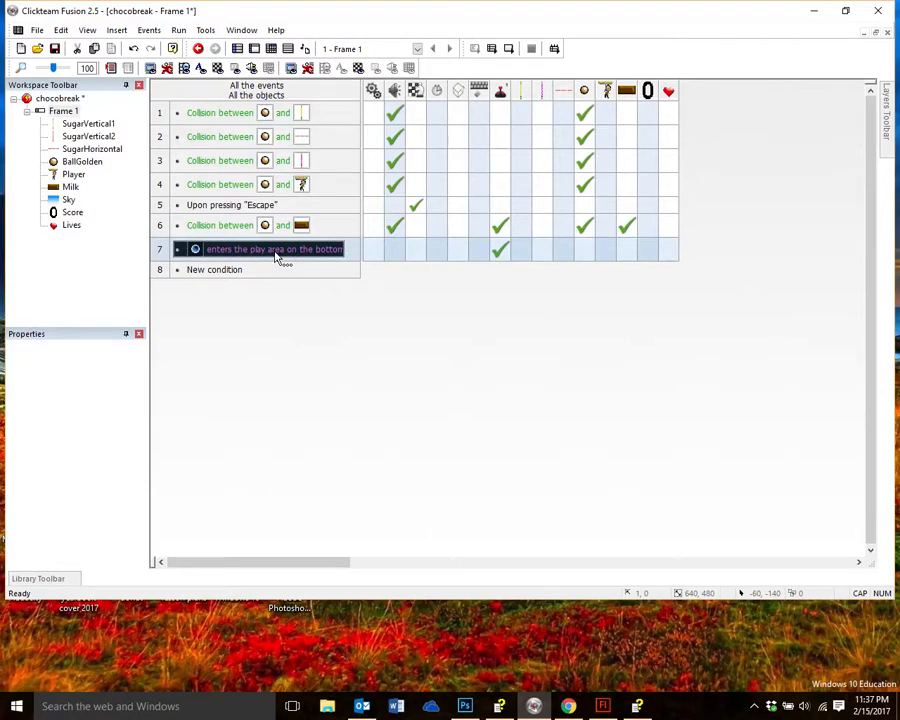
Step: Change the event 7 condition to the ball leaving the play area at the bottom, and test-run the frame
right_click(278, 255)
click(318, 261)
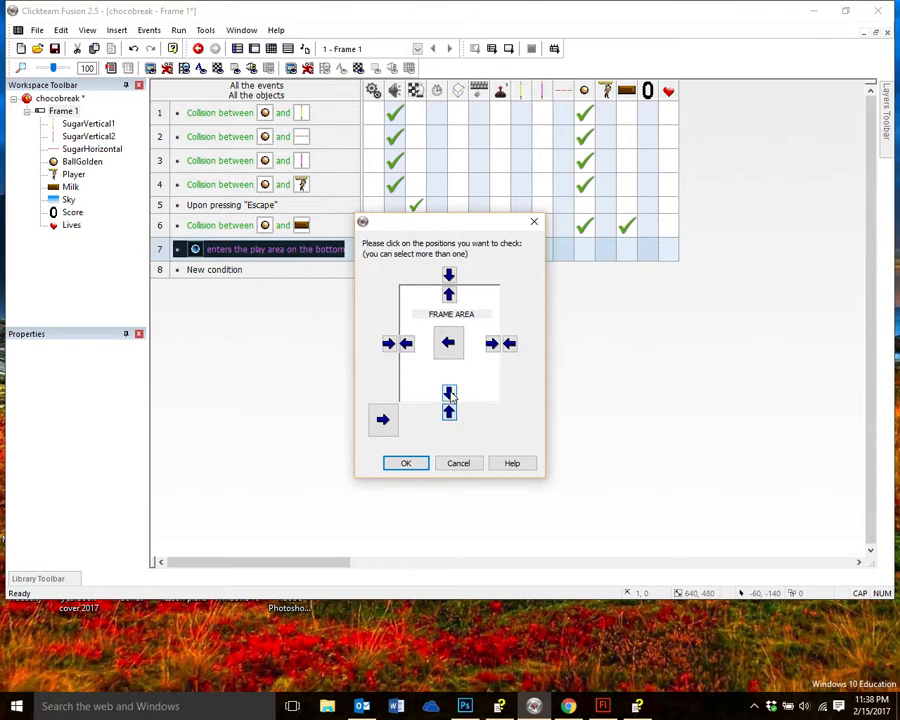
click(409, 465)
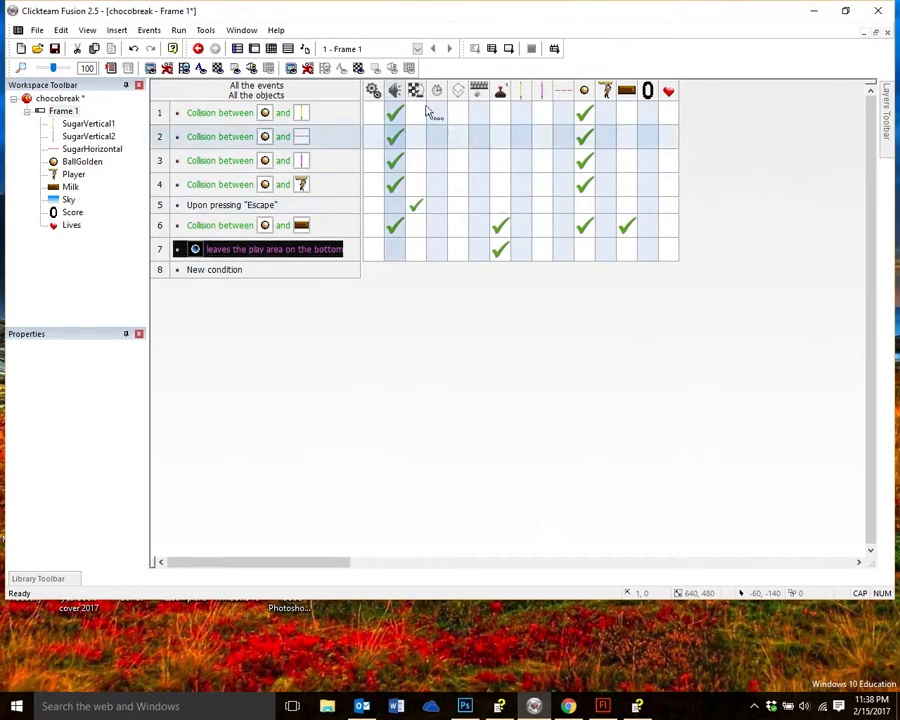
click(509, 50)
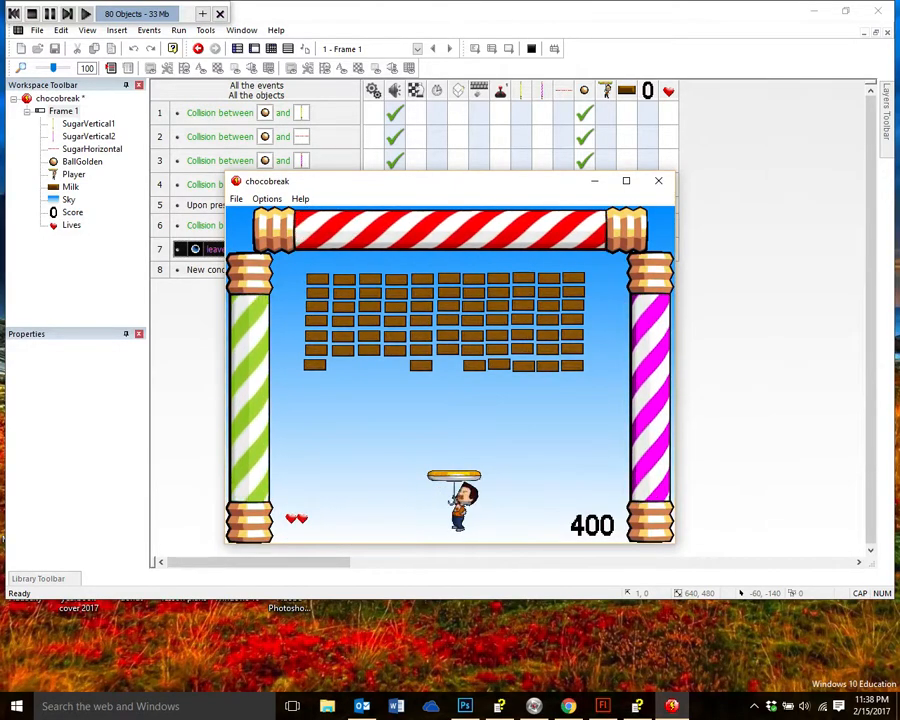
key(Escape)
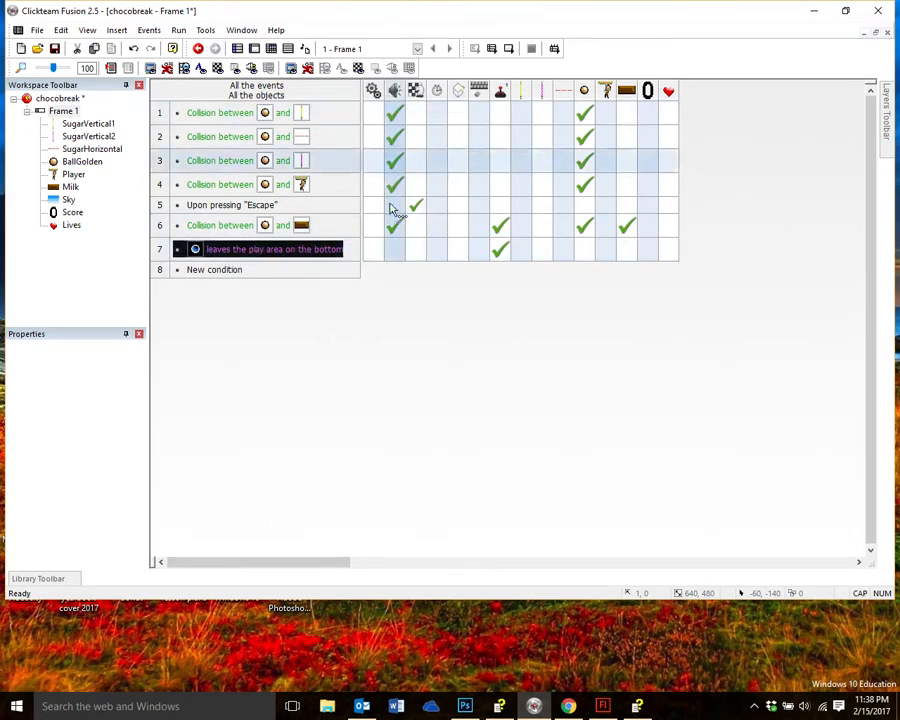
Step: Add a Play Sample action using down01.wav to event 7, and test the sound in the running game
right_click(395, 255)
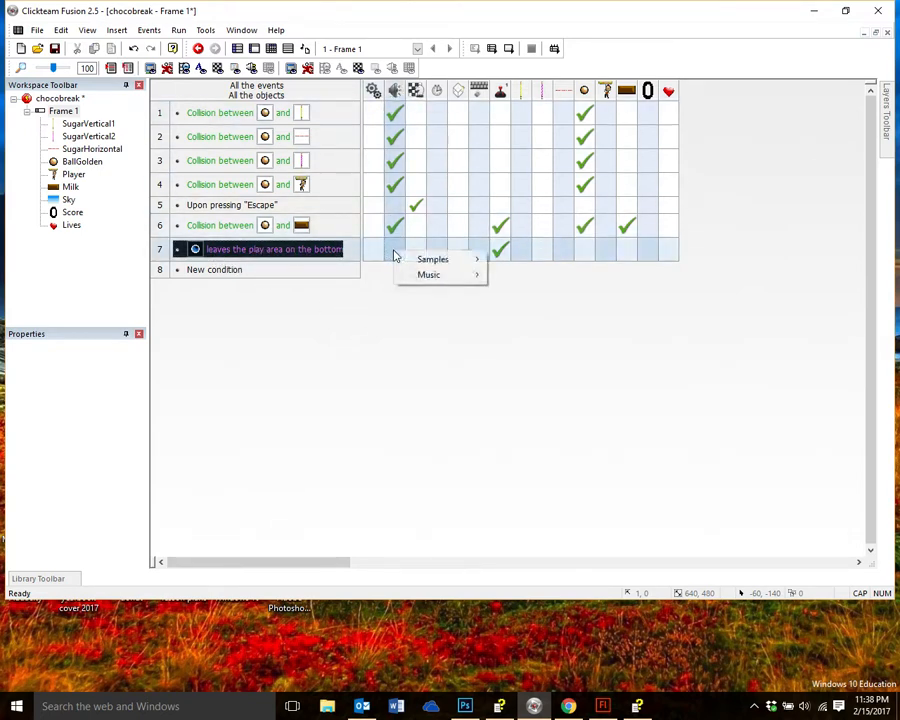
mouse_move(450, 261)
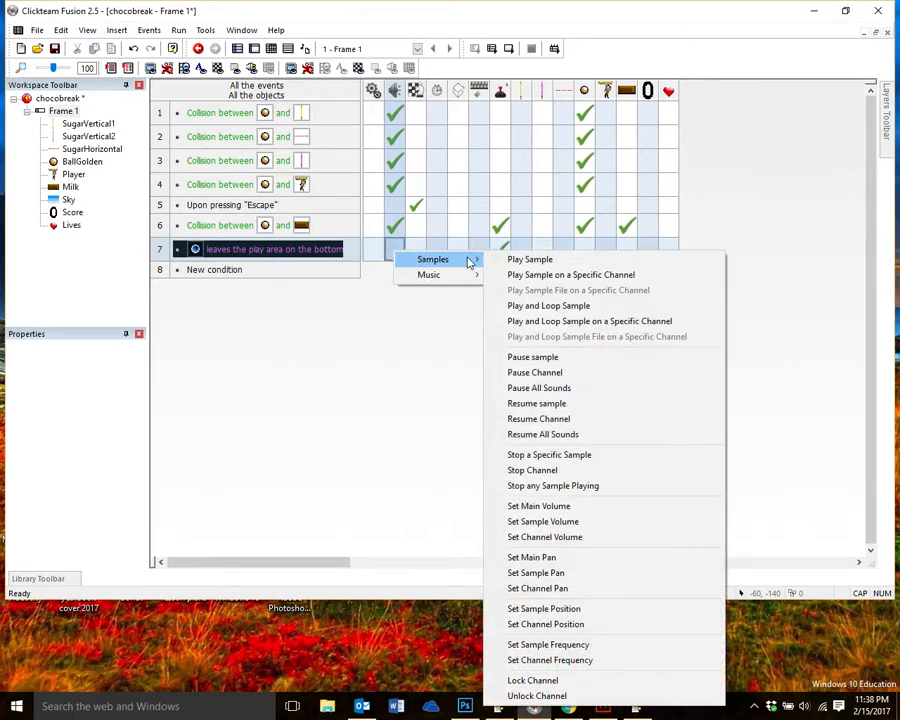
click(542, 259)
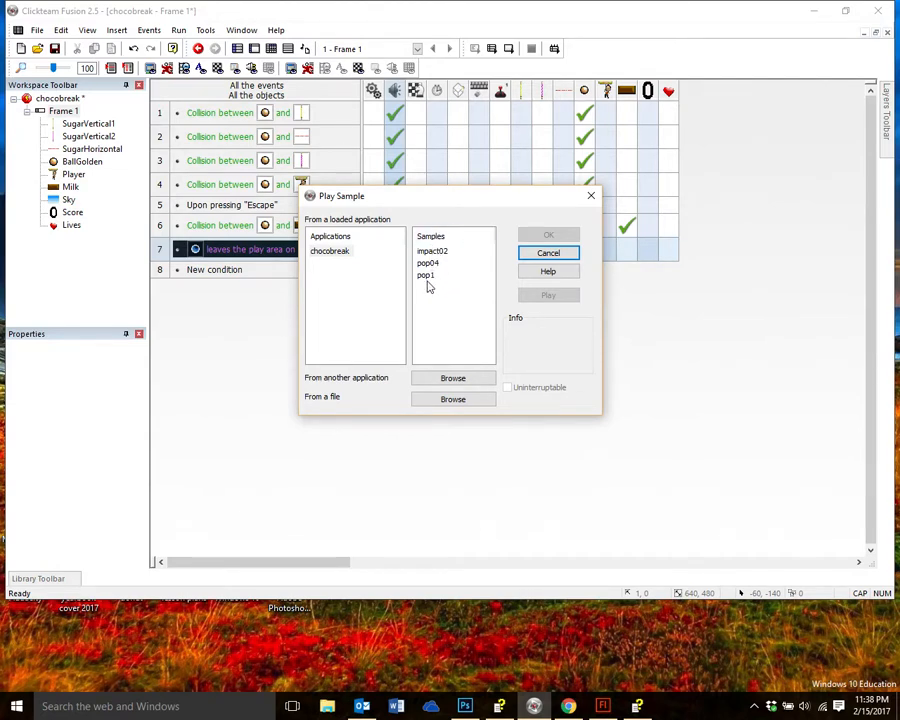
click(462, 401)
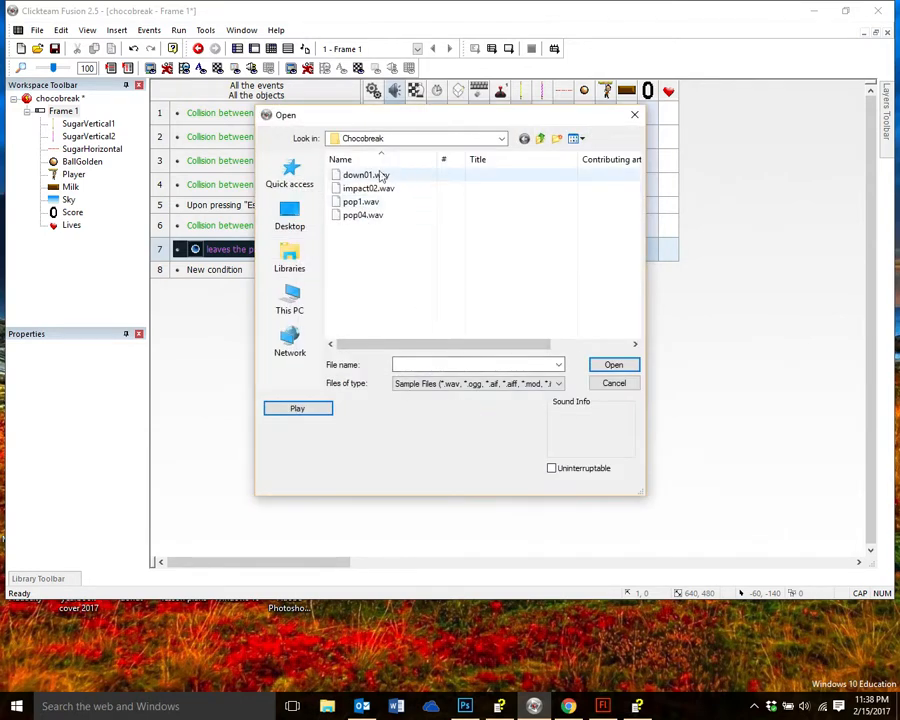
click(366, 177)
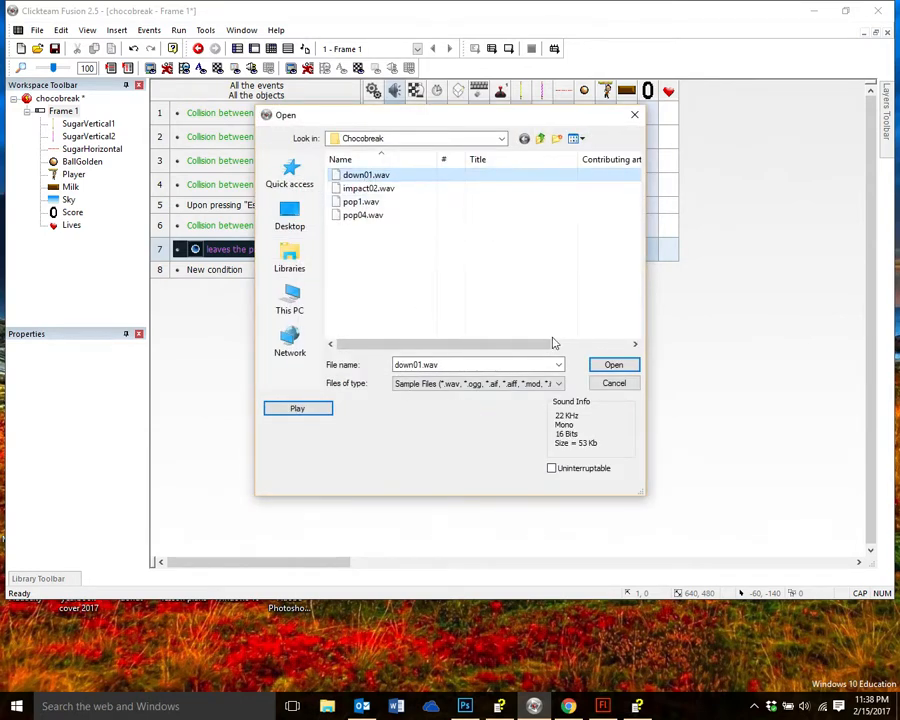
click(622, 368)
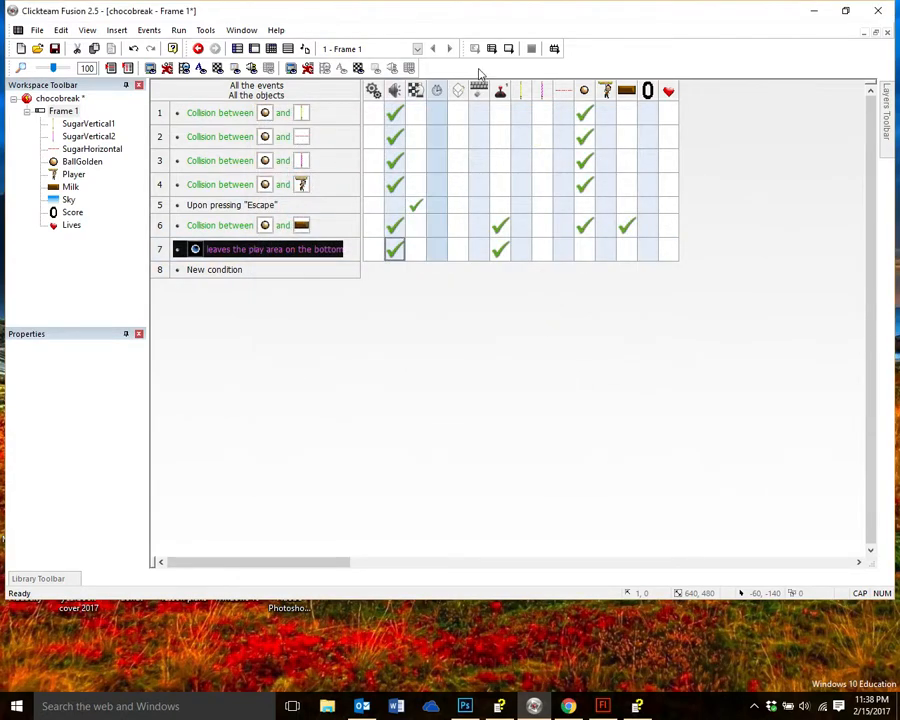
click(509, 49)
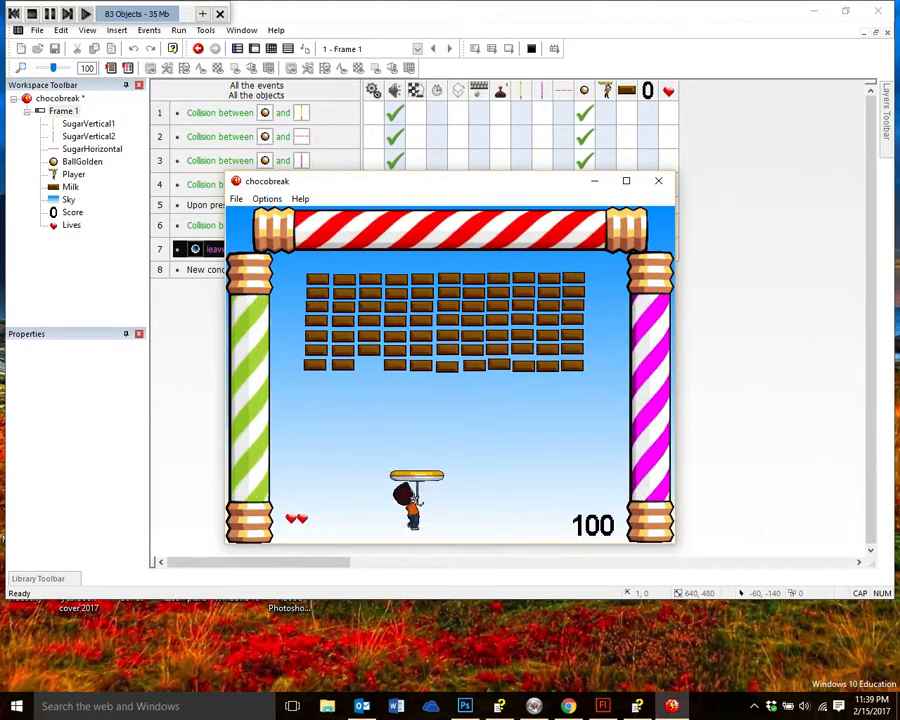
key(Escape)
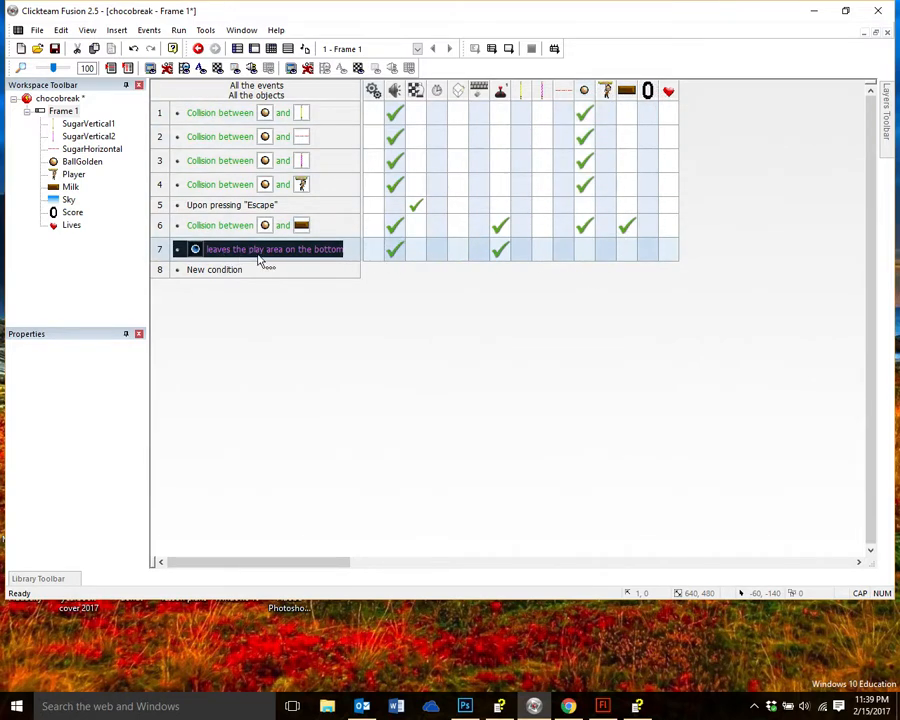
Step: Add a Select Position action for BallGolden in event 7 at X 307, Y 348, over its starting place, and test-run the frame
click(586, 250)
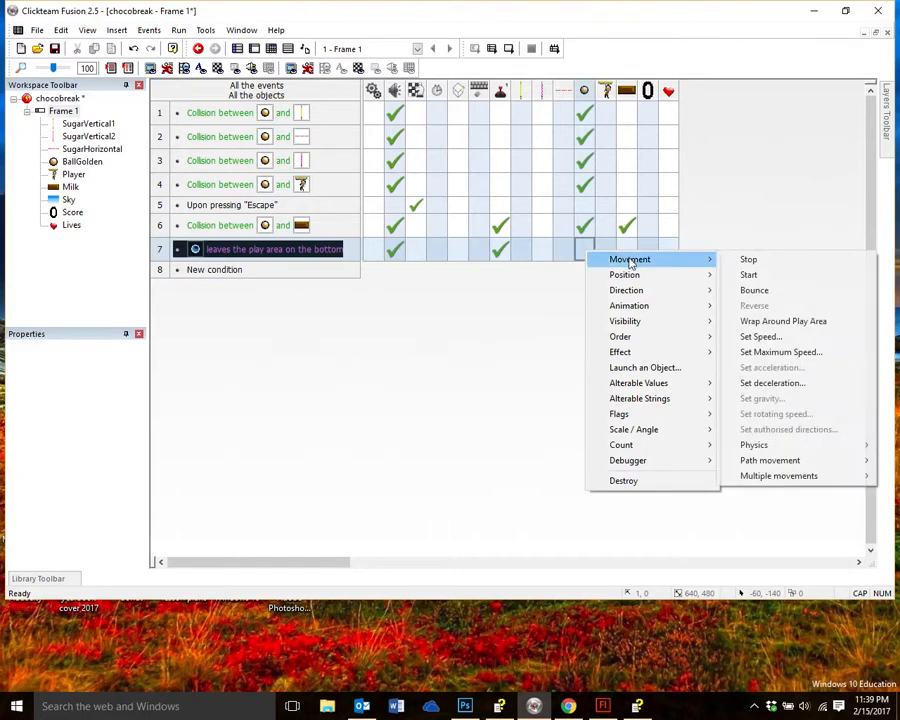
mouse_move(632, 276)
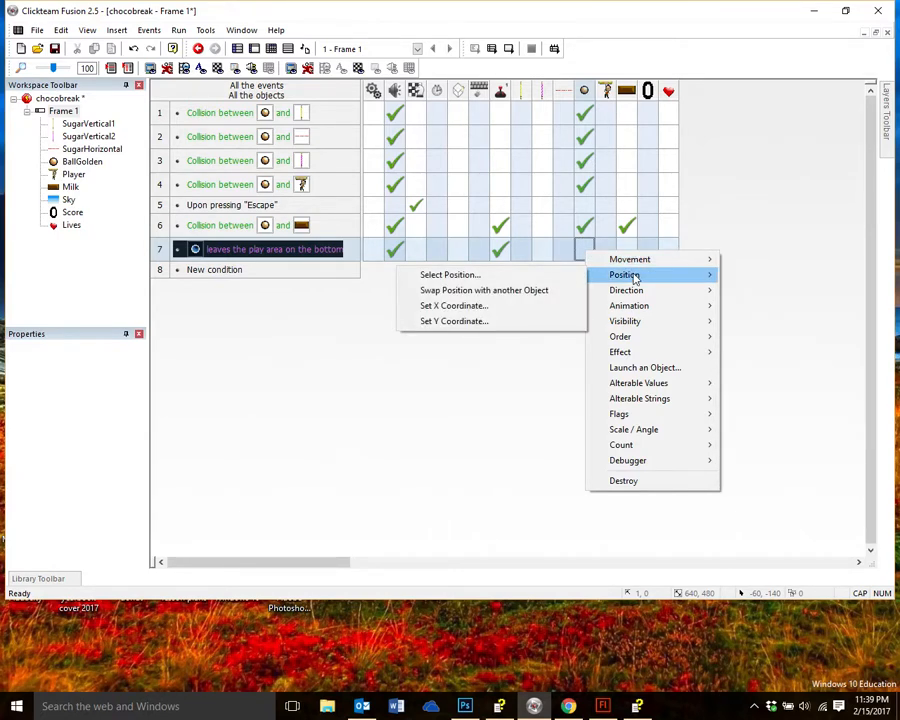
click(531, 277)
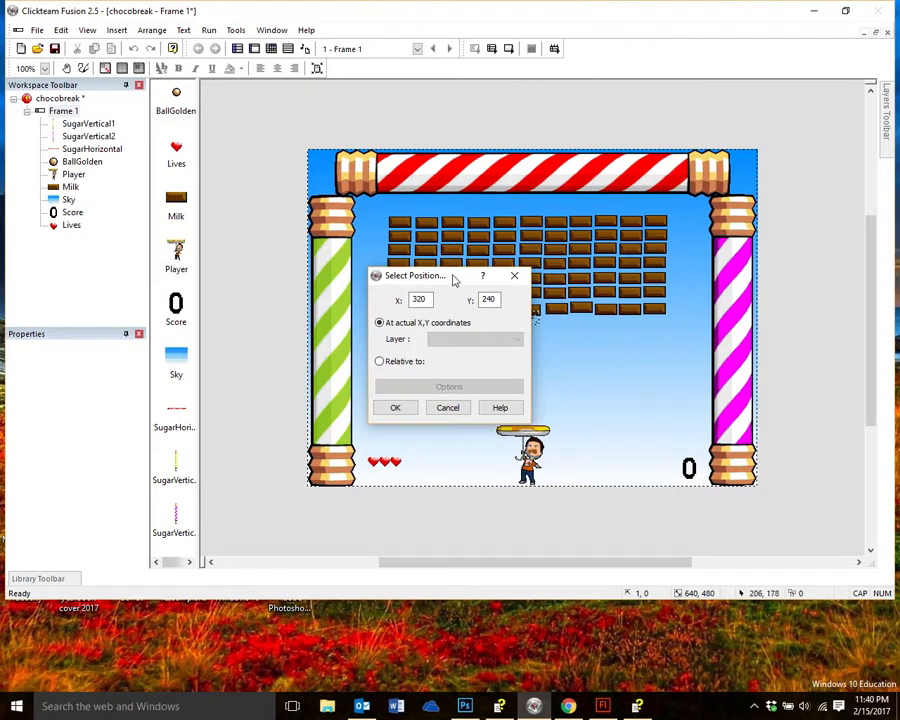
drag(455, 280, 319, 278)
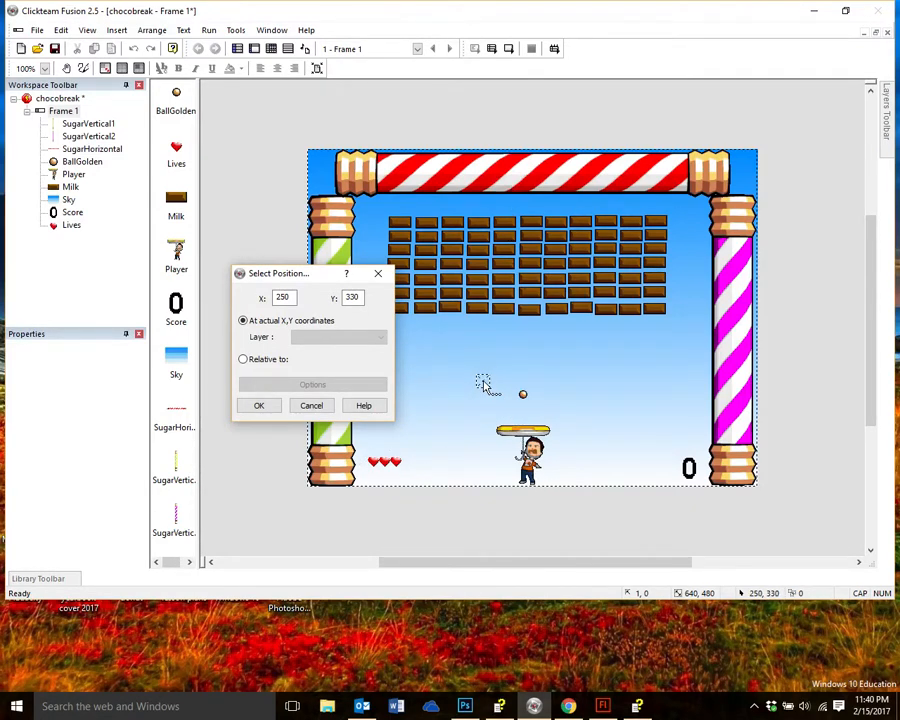
mouse_move(486, 385)
mouse_down()
mouse_move(578, 385)
mouse_move(451, 388)
mouse_move(457, 327)
mouse_move(457, 448)
mouse_move(450, 371)
mouse_move(524, 369)
mouse_move(524, 396)
mouse_up()
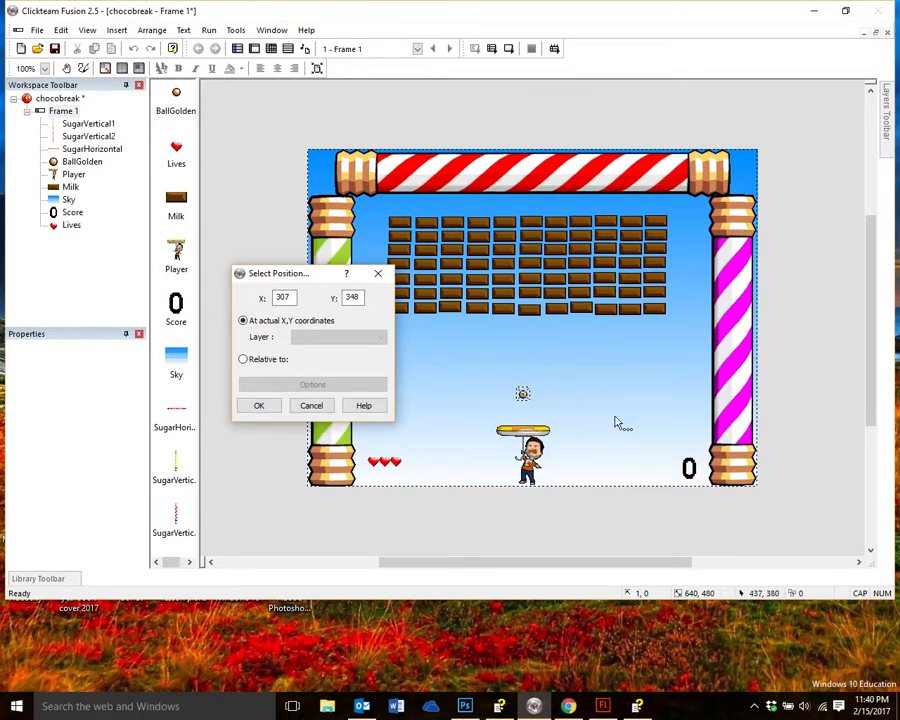
click(259, 407)
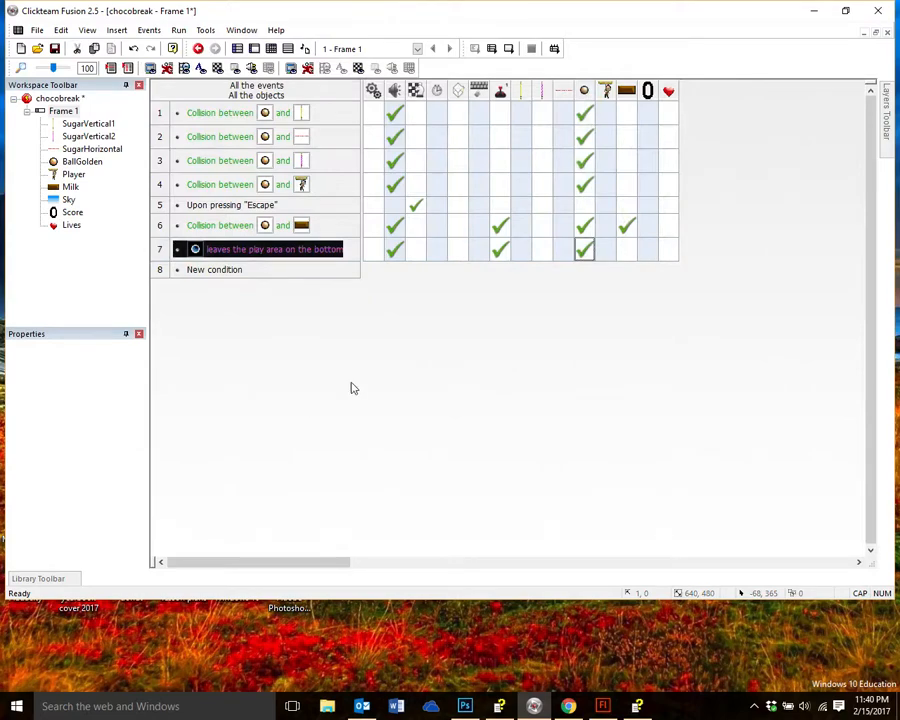
click(508, 48)
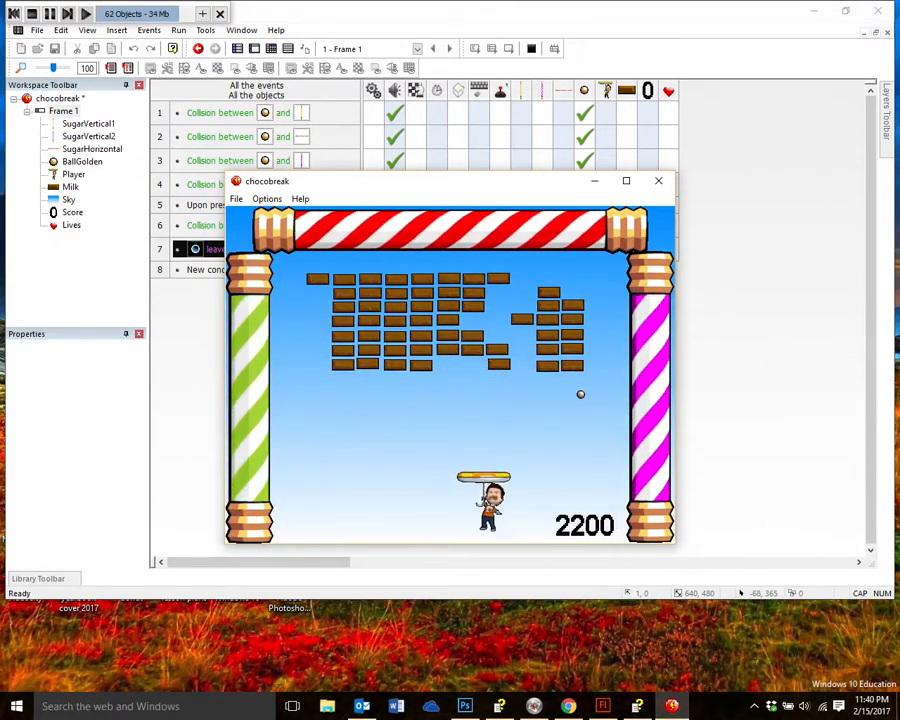
key(Escape)
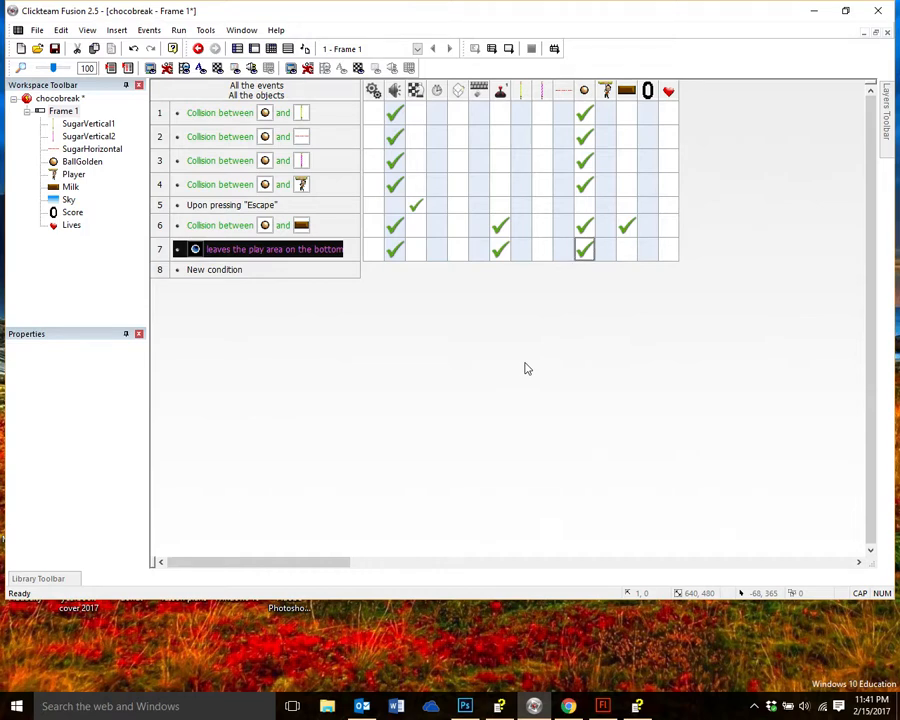
Step: Add a Select Direction action for BallGolden in event 7 with all upward directions from the up-left to the up-right diagonal, excluding direction 0
right_click(586, 251)
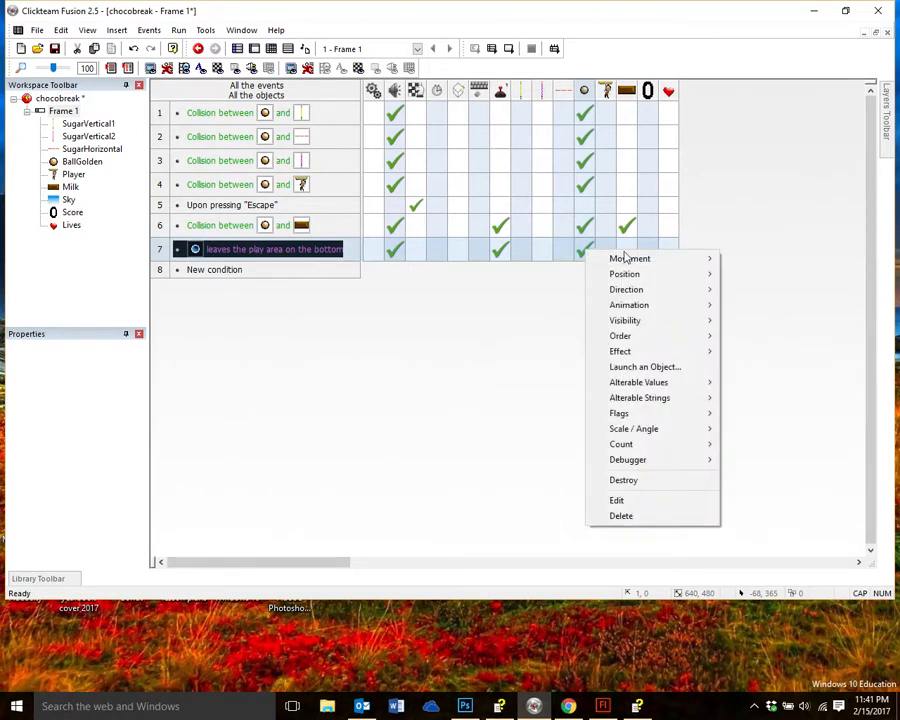
mouse_move(624, 257)
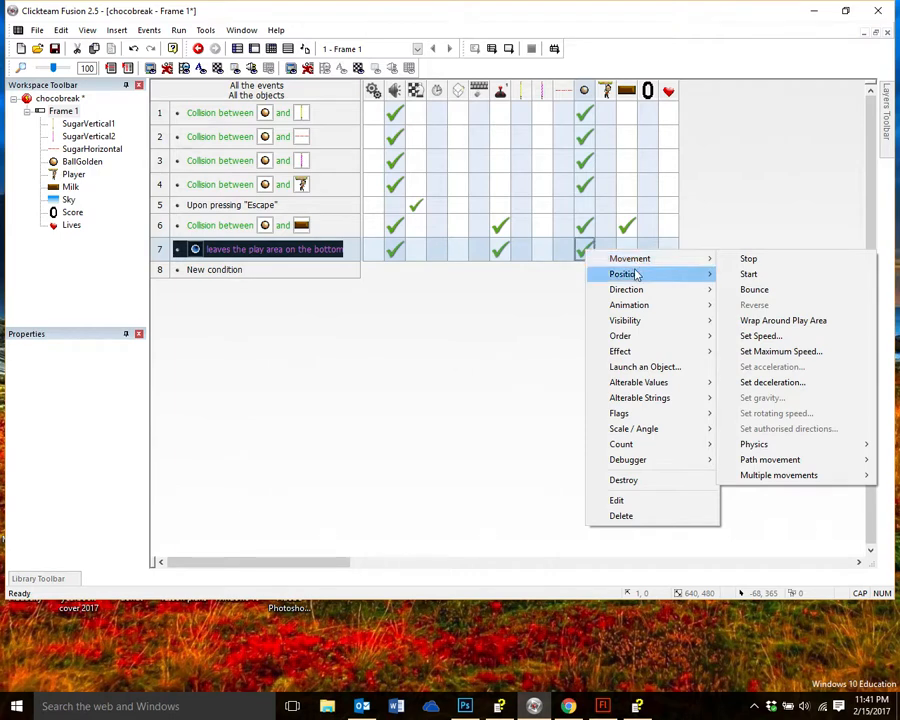
mouse_move(634, 296)
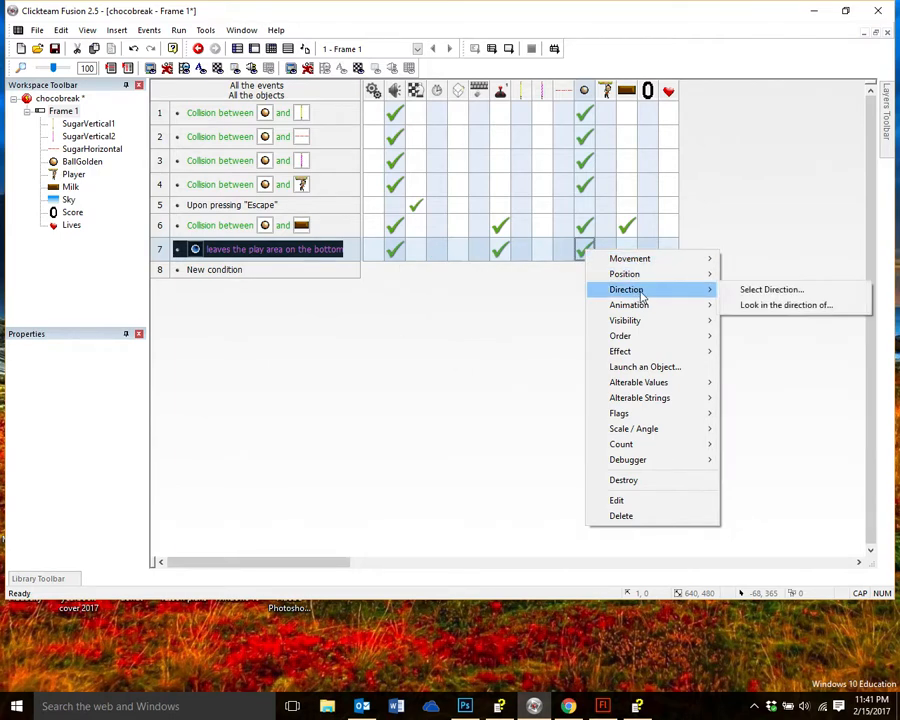
click(790, 293)
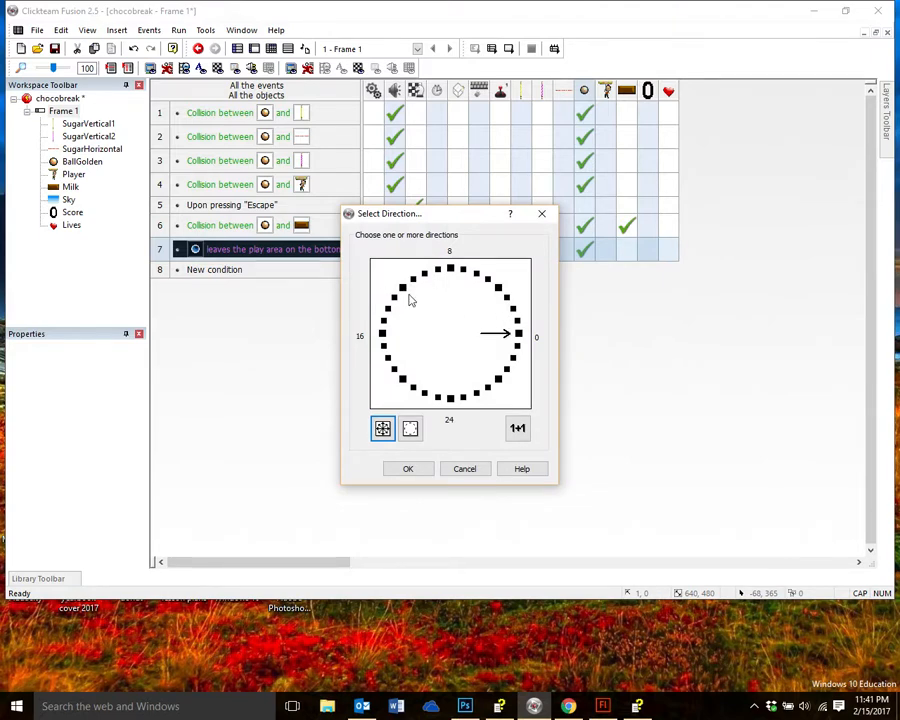
click(403, 288)
click(413, 279)
click(425, 272)
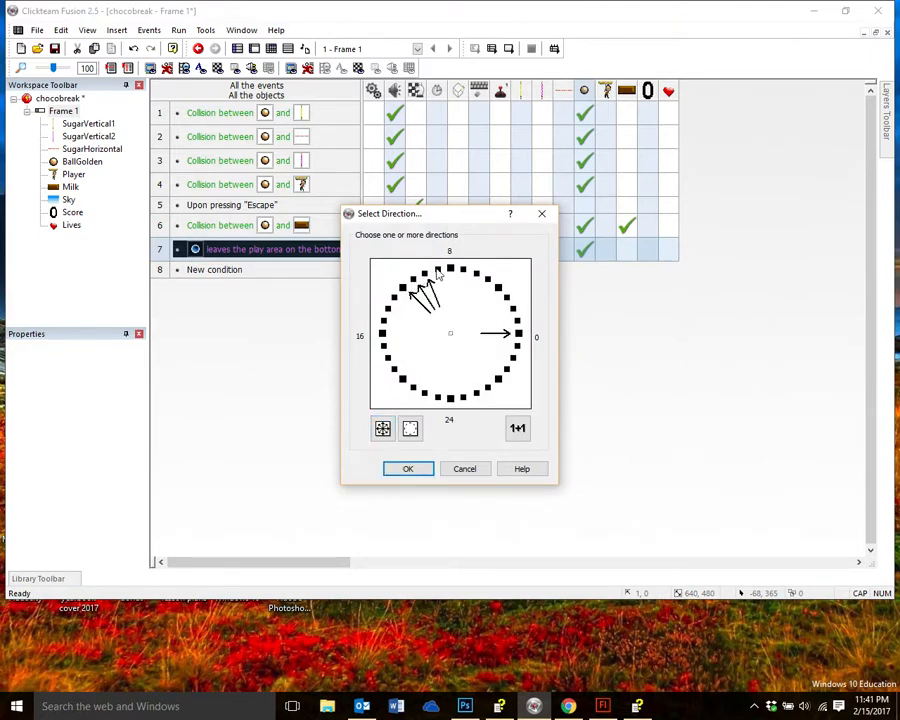
click(437, 269)
click(450, 269)
click(476, 279)
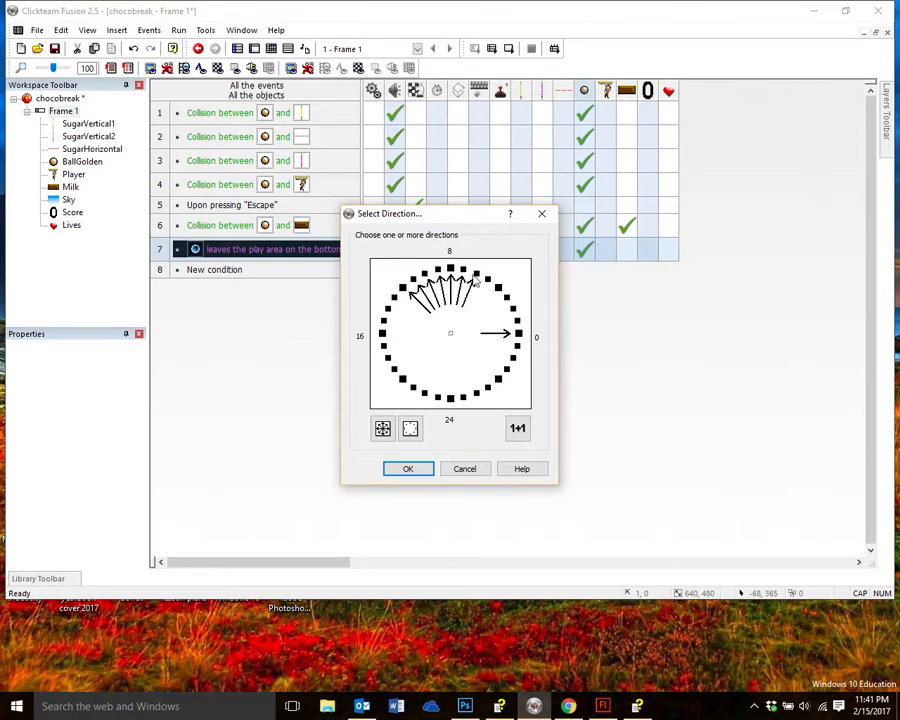
click(488, 286)
click(498, 289)
click(519, 334)
click(414, 471)
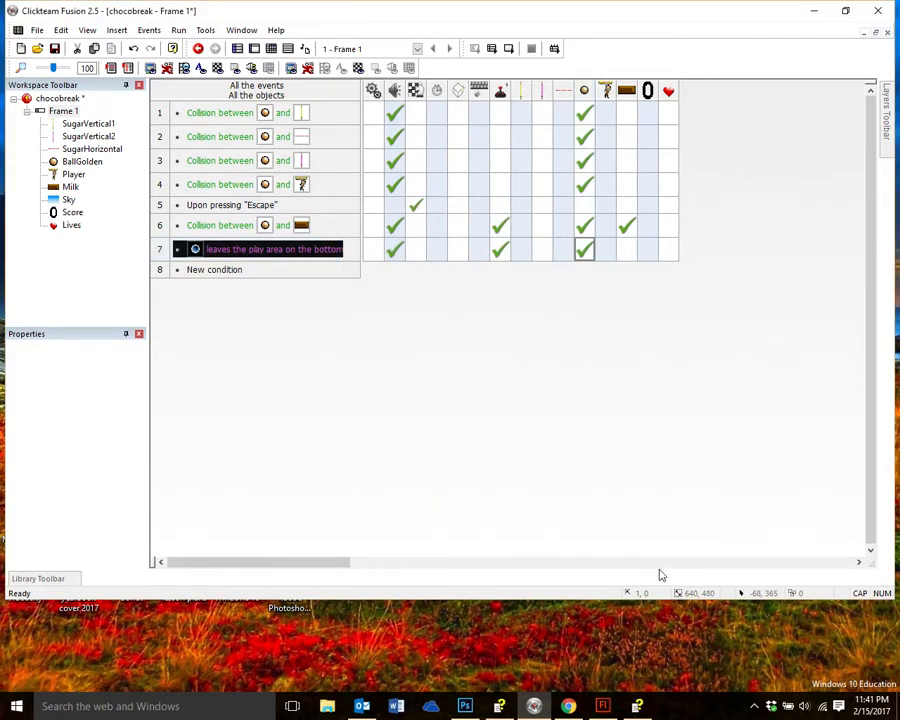
Step: Lower the speaker volume to 29 and test-run the frame to check the ball's relaunch
click(804, 706)
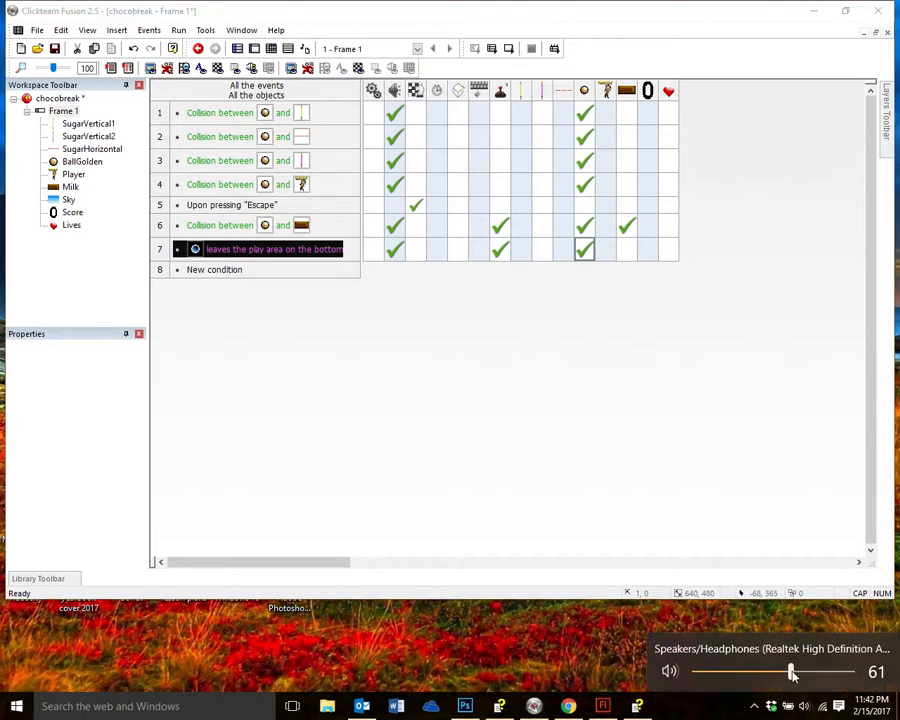
drag(792, 673, 740, 673)
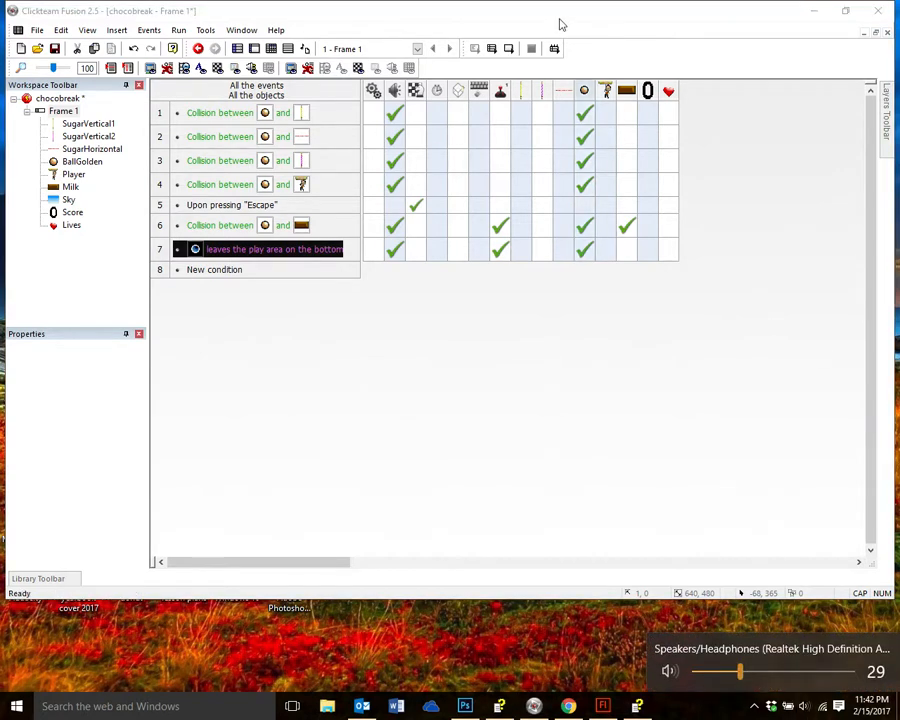
click(509, 50)
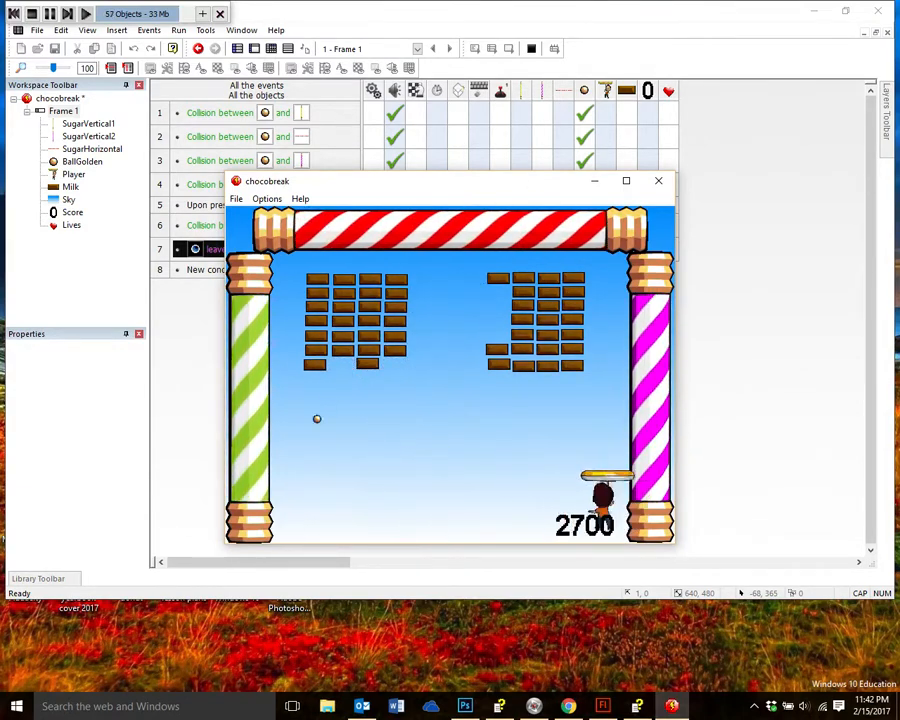
key(Escape)
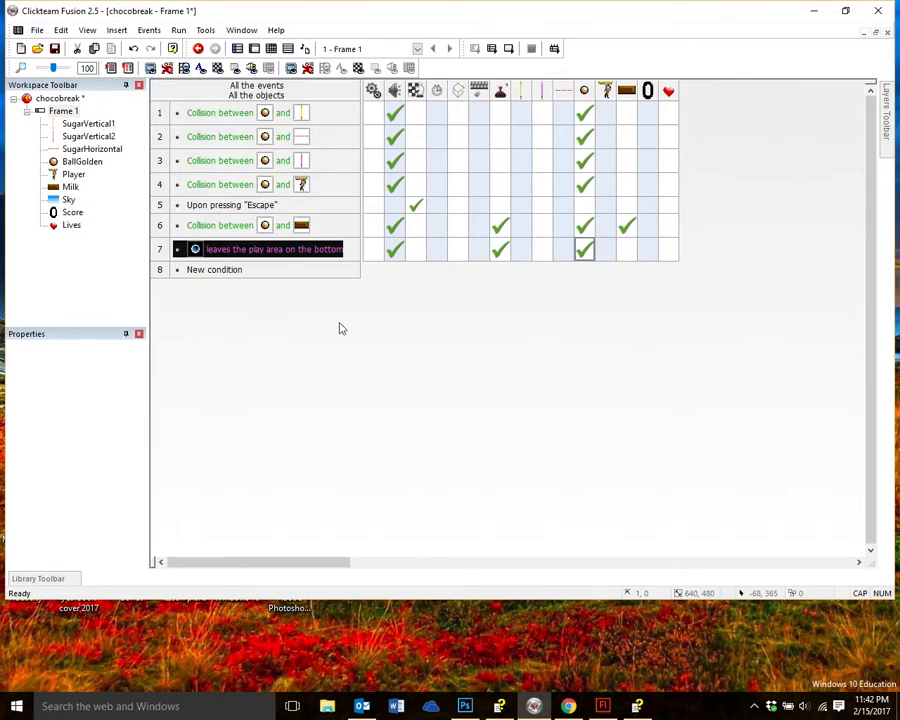
Step: Add event 8 with a condition comparing the player's number of lives as Equal to 0
click(238, 271)
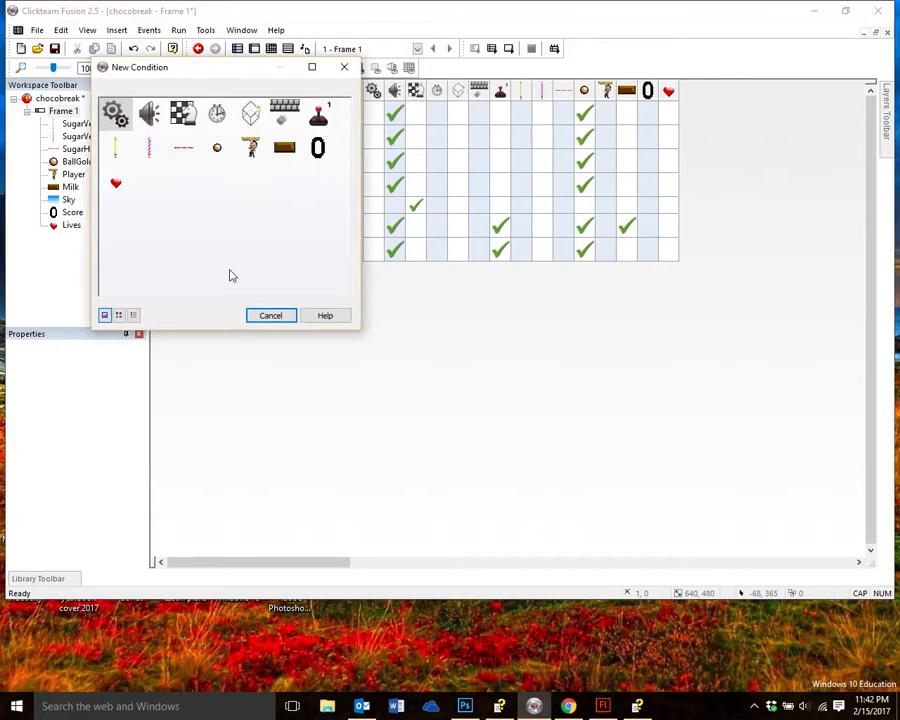
click(320, 122)
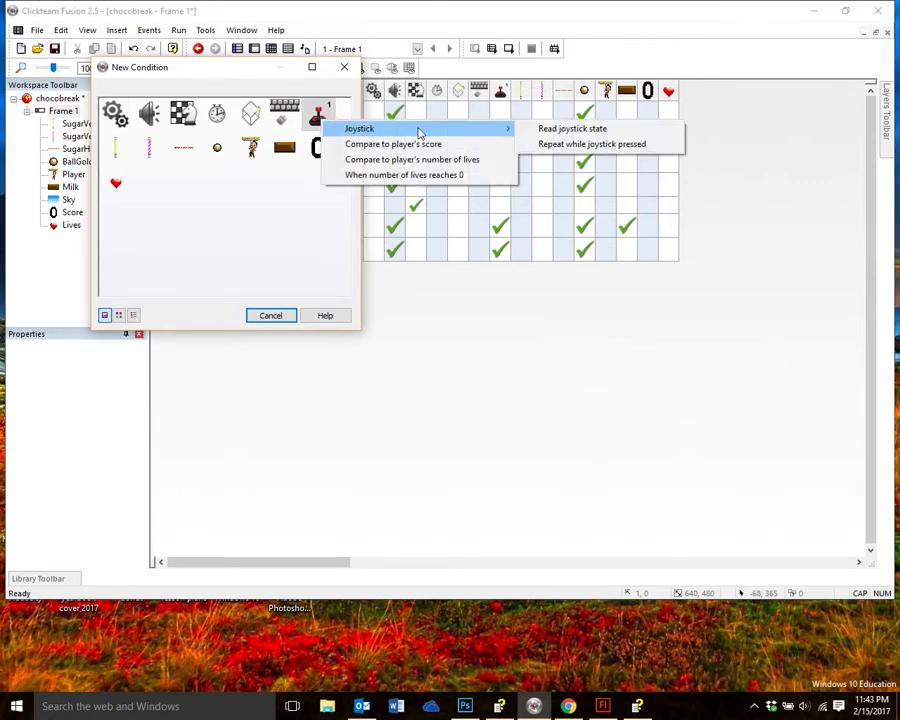
click(466, 165)
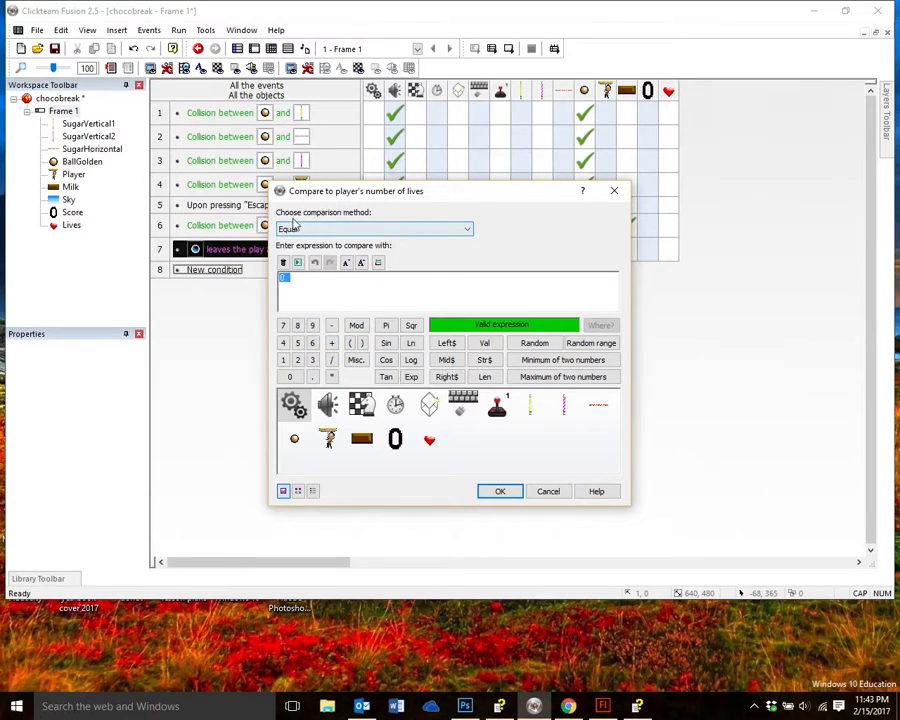
click(467, 230)
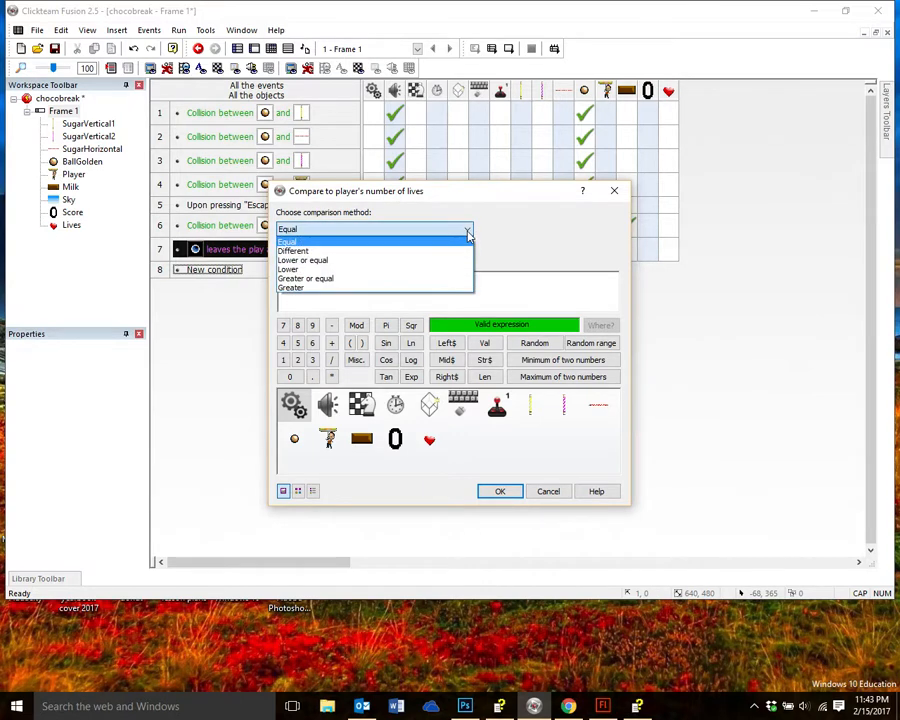
click(468, 234)
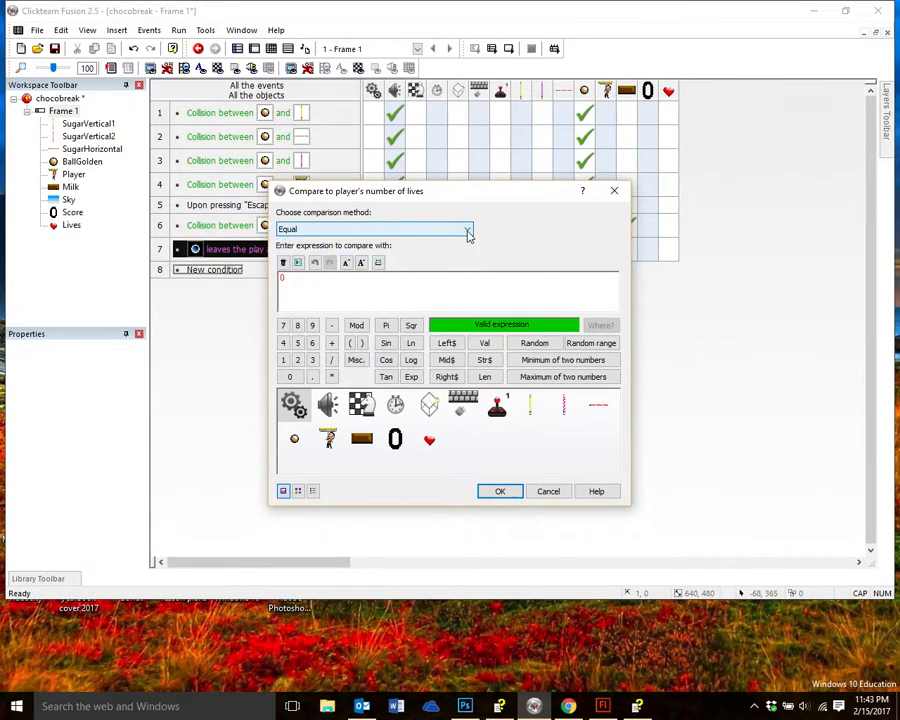
click(468, 232)
click(468, 232)
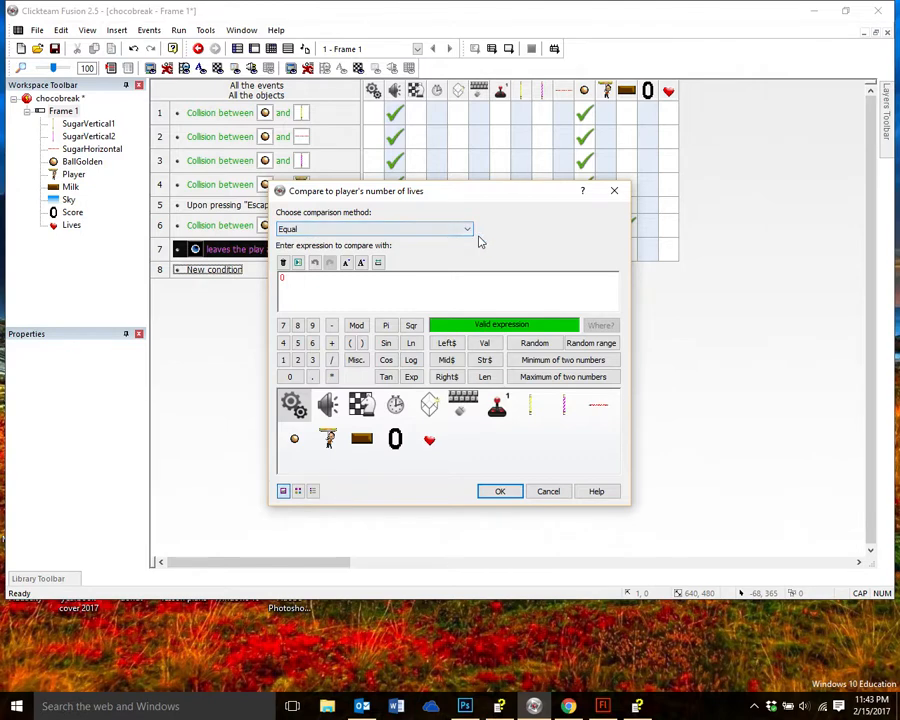
click(289, 280)
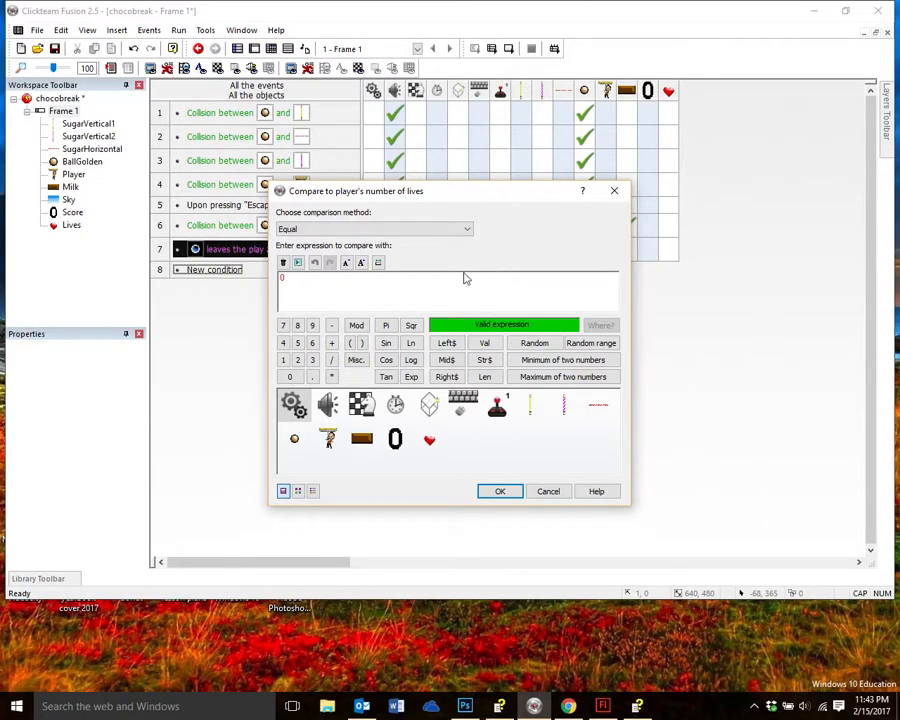
click(502, 492)
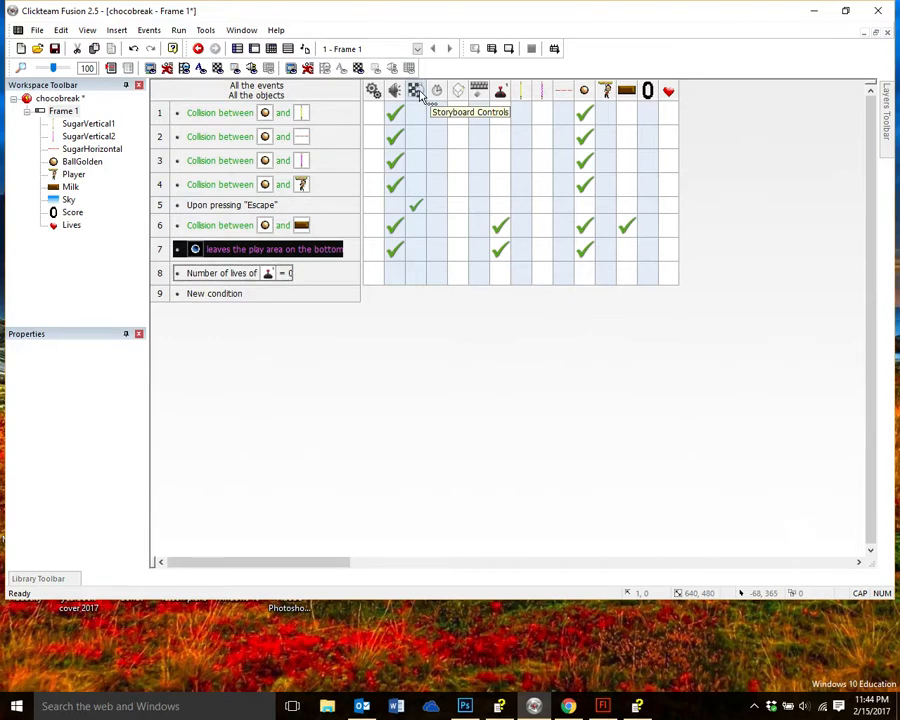
Step: Add a Next Frame storyboard action to event 8, and test-run the frame by playing until the lives run out
click(415, 279)
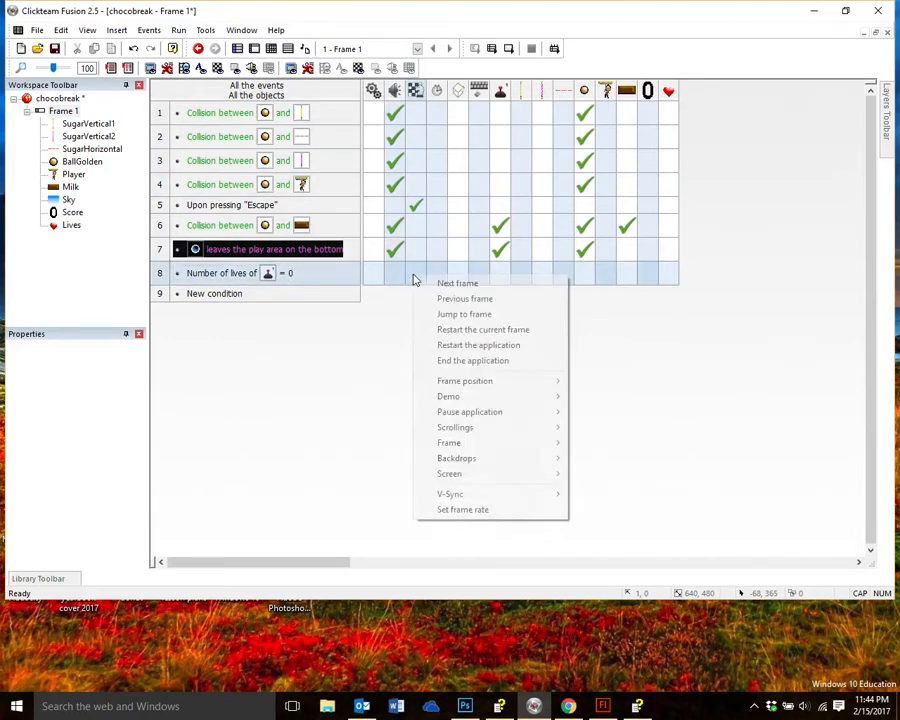
click(474, 287)
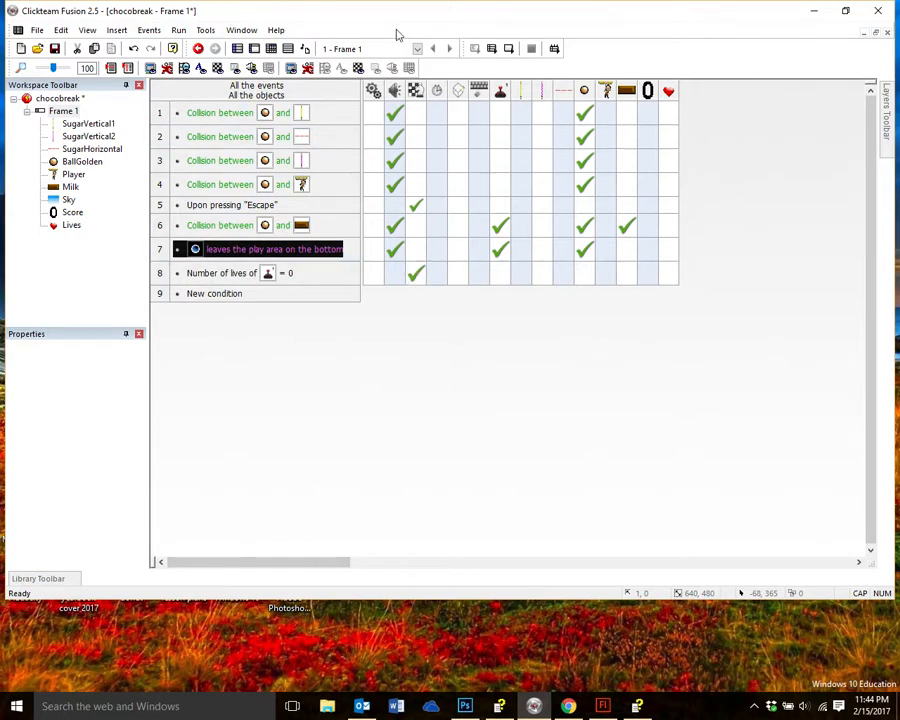
click(510, 50)
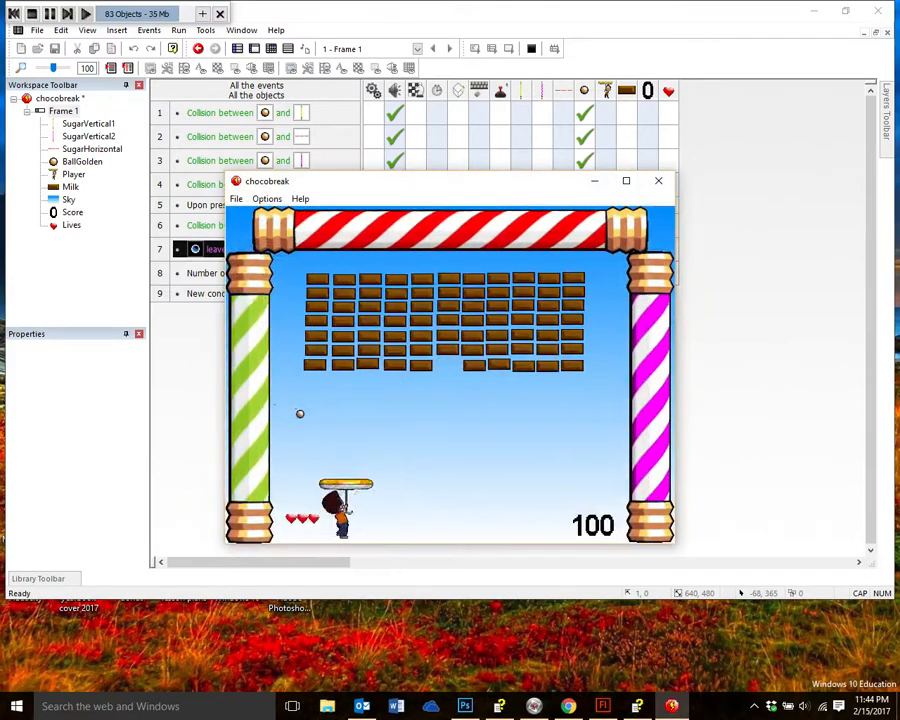
key(Right)
key(Left)
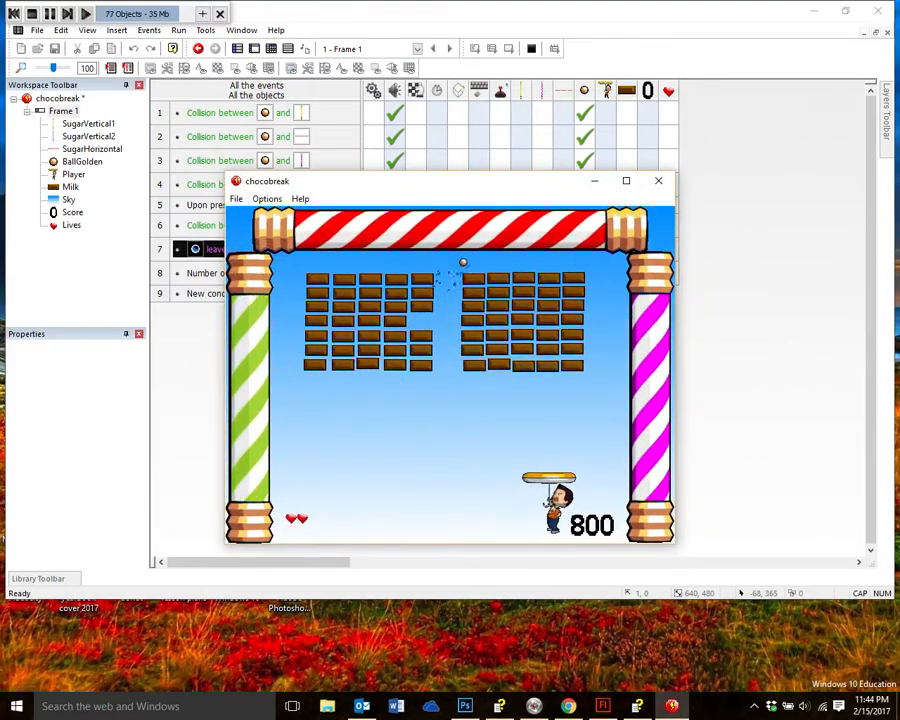
key(Right)
key(Left)
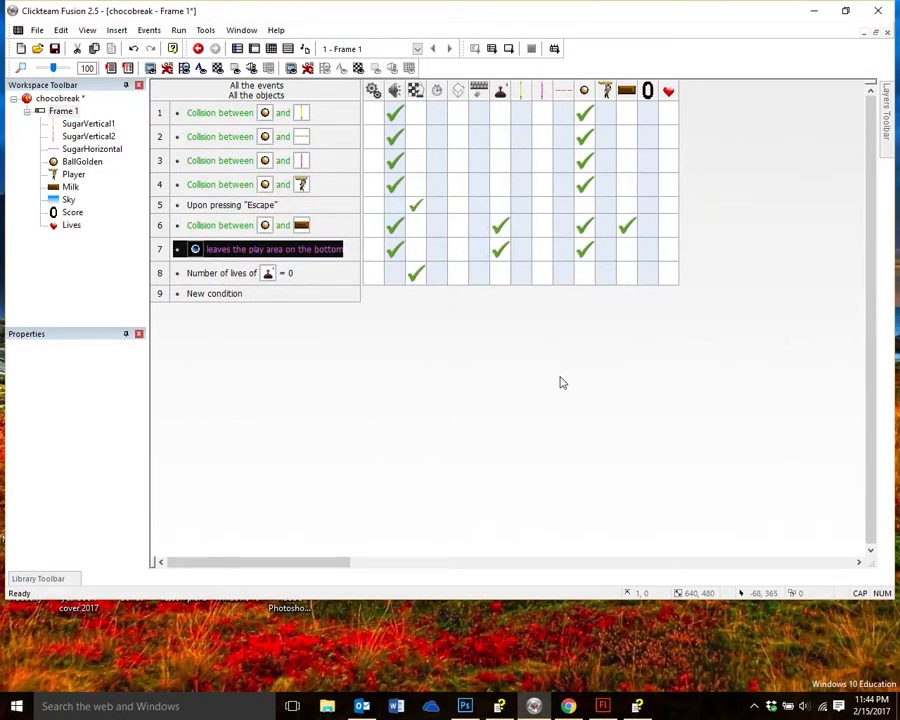
Step: Add a second frame in the storyboard, and cover it with the ScreenHighscores backdrop from the Tutorials library
click(415, 273)
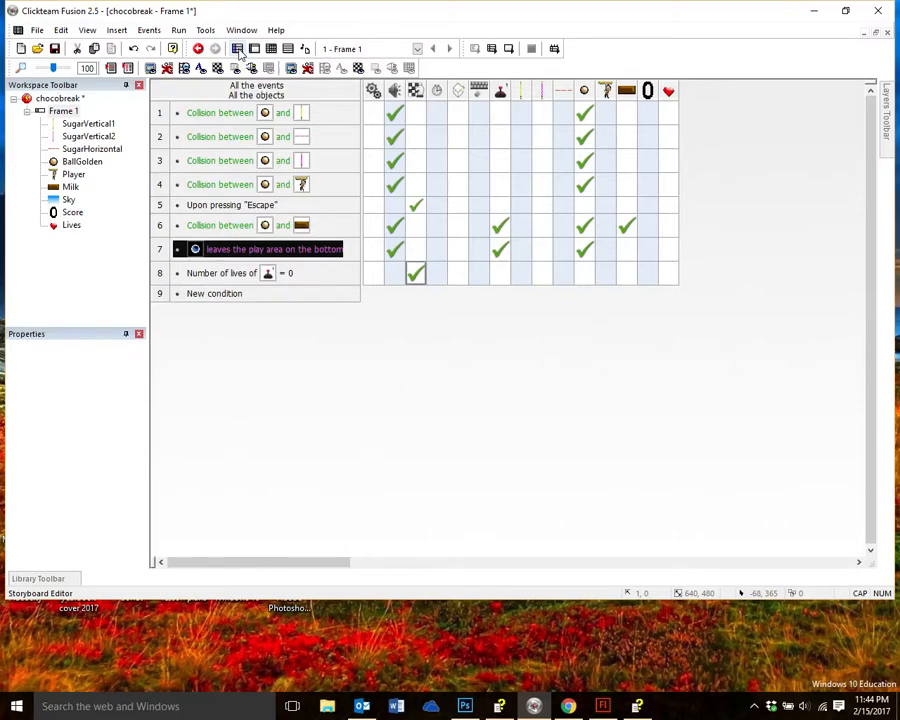
click(238, 49)
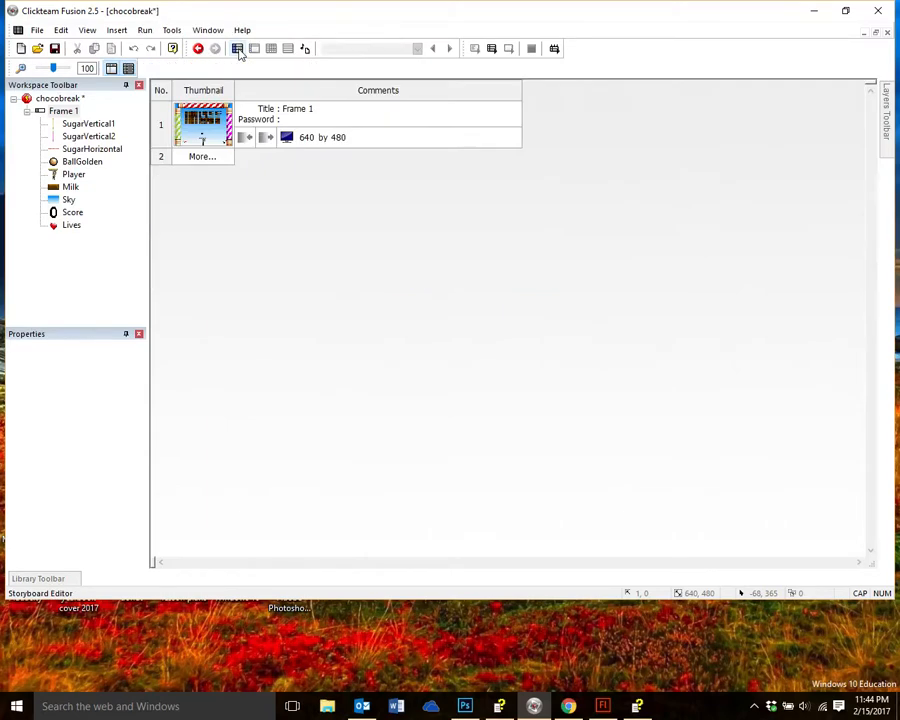
click(163, 160)
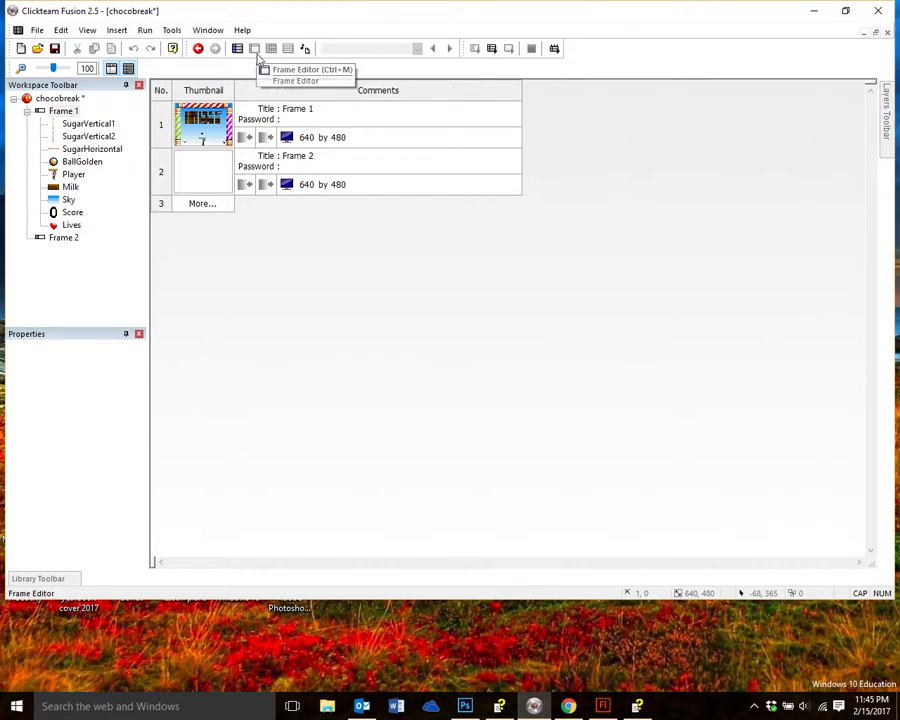
double_click(199, 175)
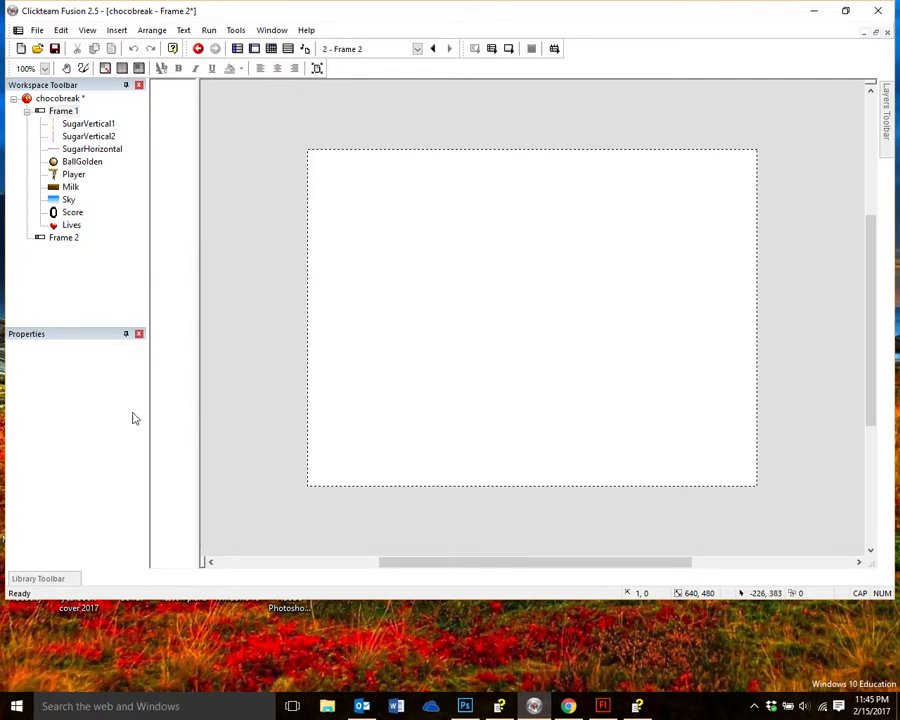
mouse_move(54, 578)
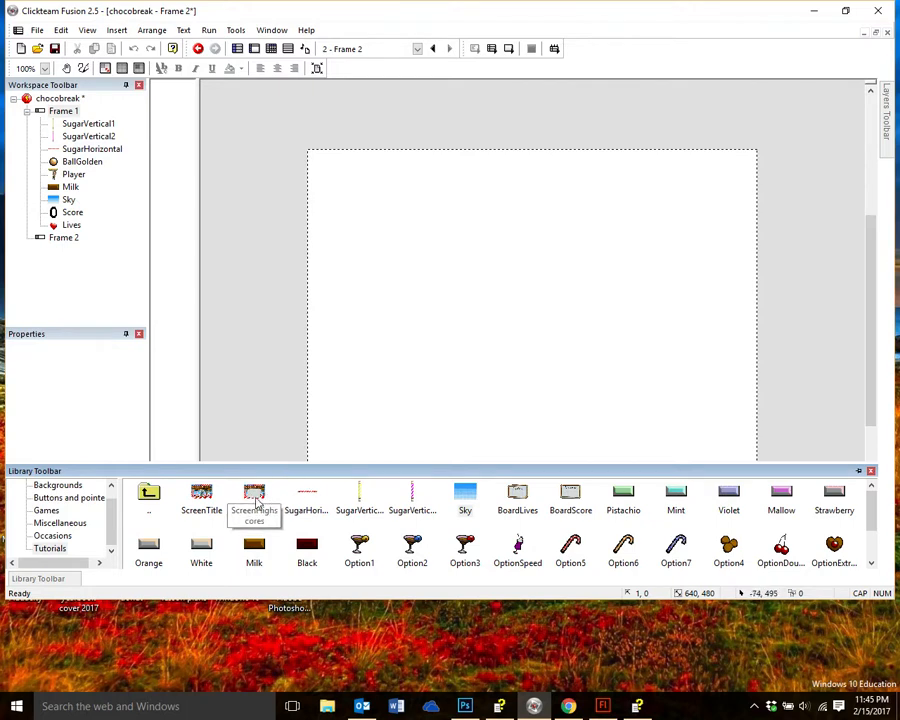
drag(256, 503, 315, 160)
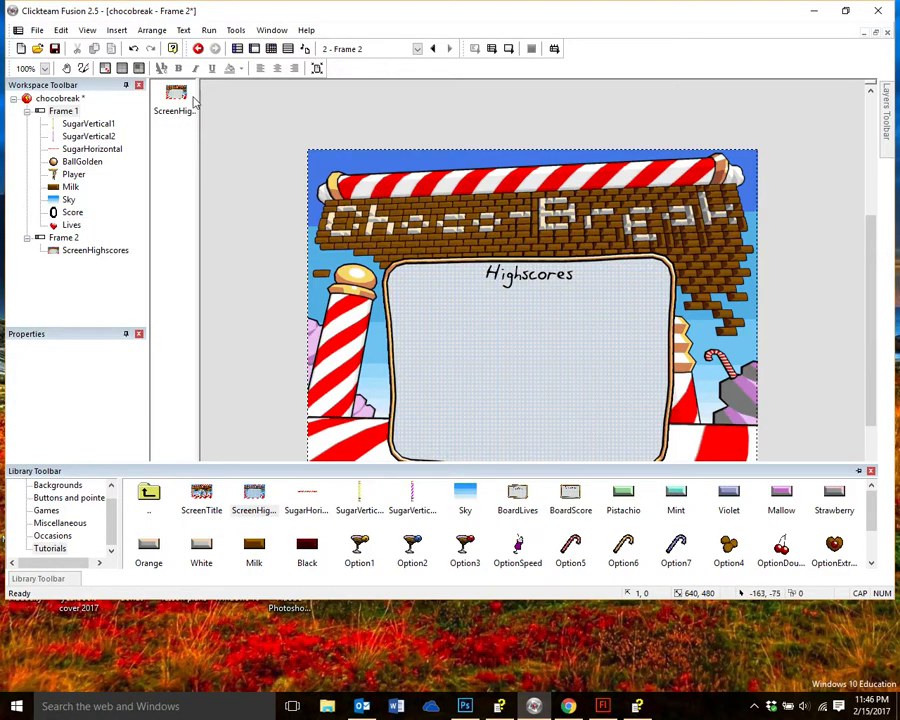
Step: Insert a Hi-Score object into Frame 2 and position it inside the Highscores board at about X 223, Y 220
click(116, 31)
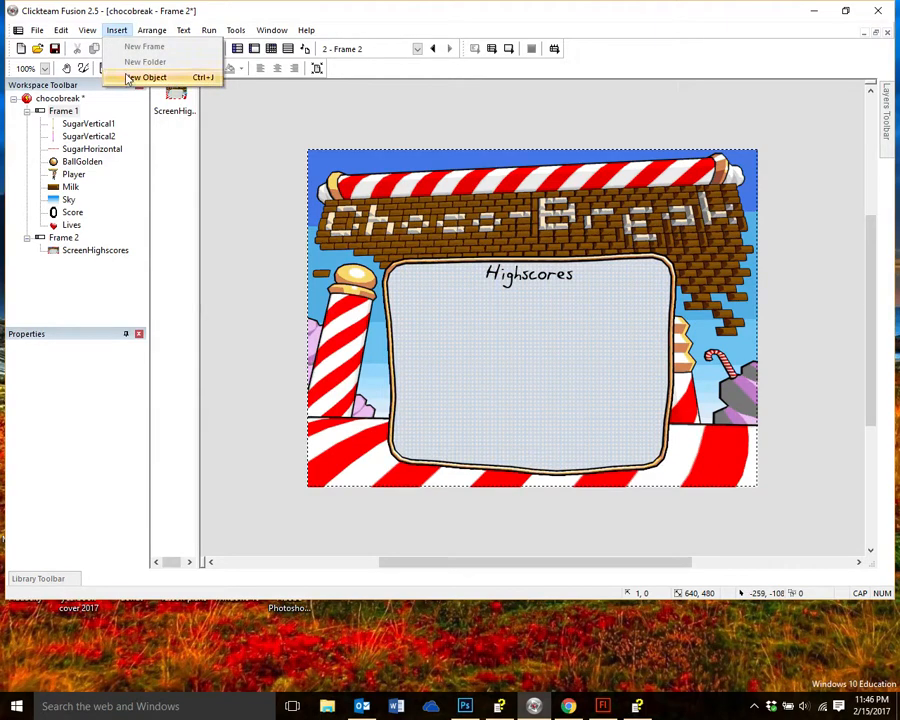
click(160, 77)
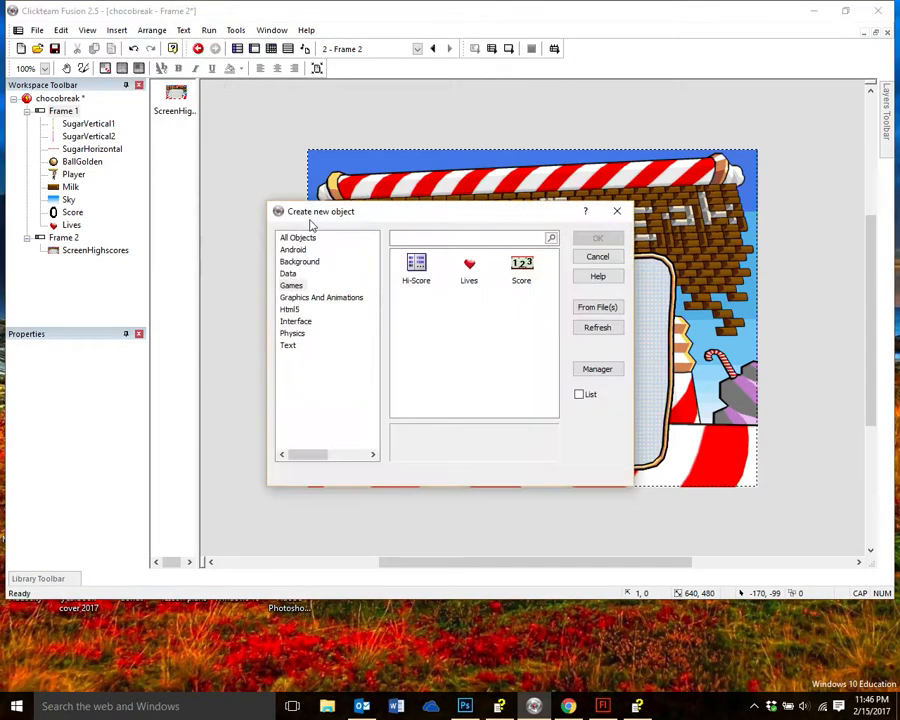
click(416, 266)
click(597, 238)
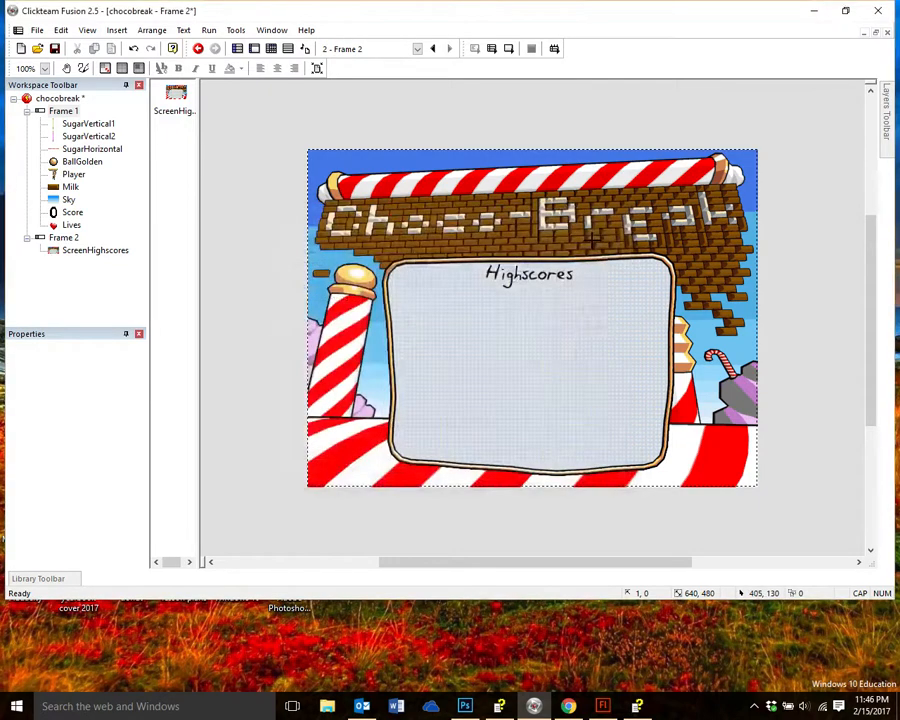
click(526, 321)
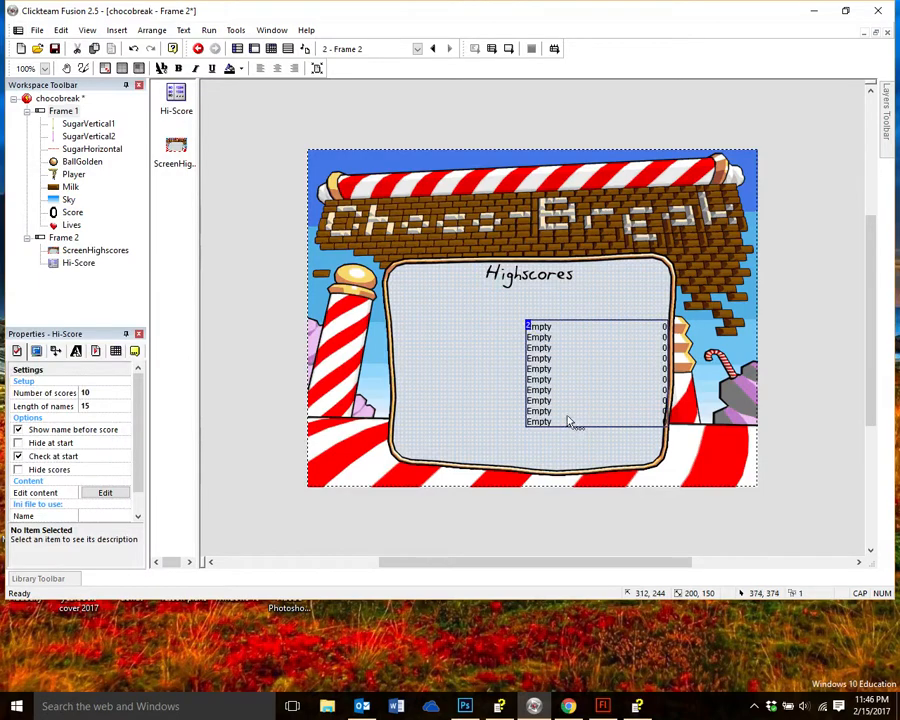
click(549, 326)
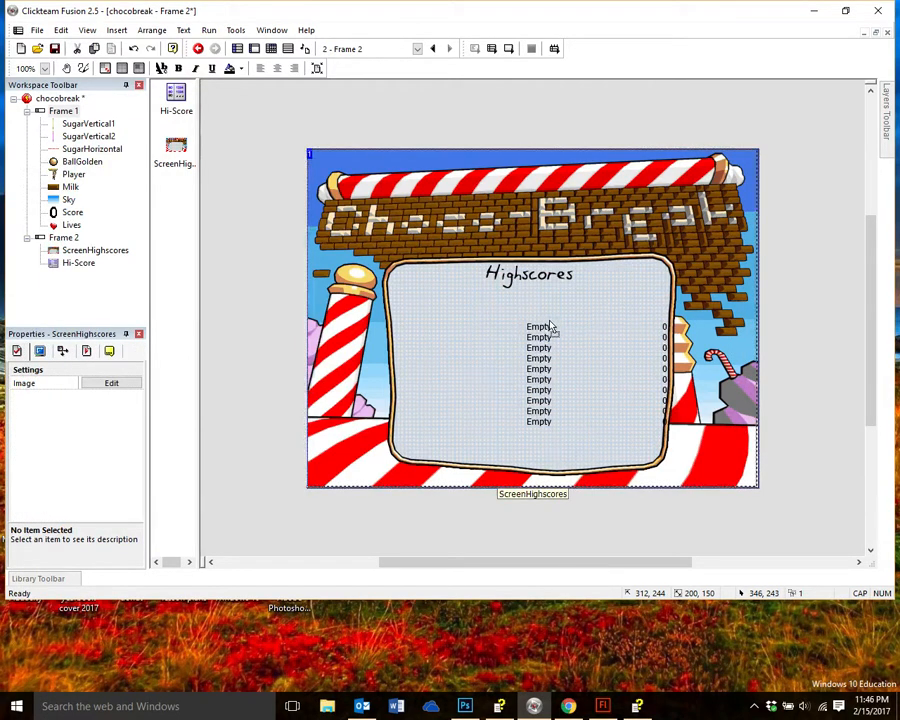
drag(546, 372, 479, 359)
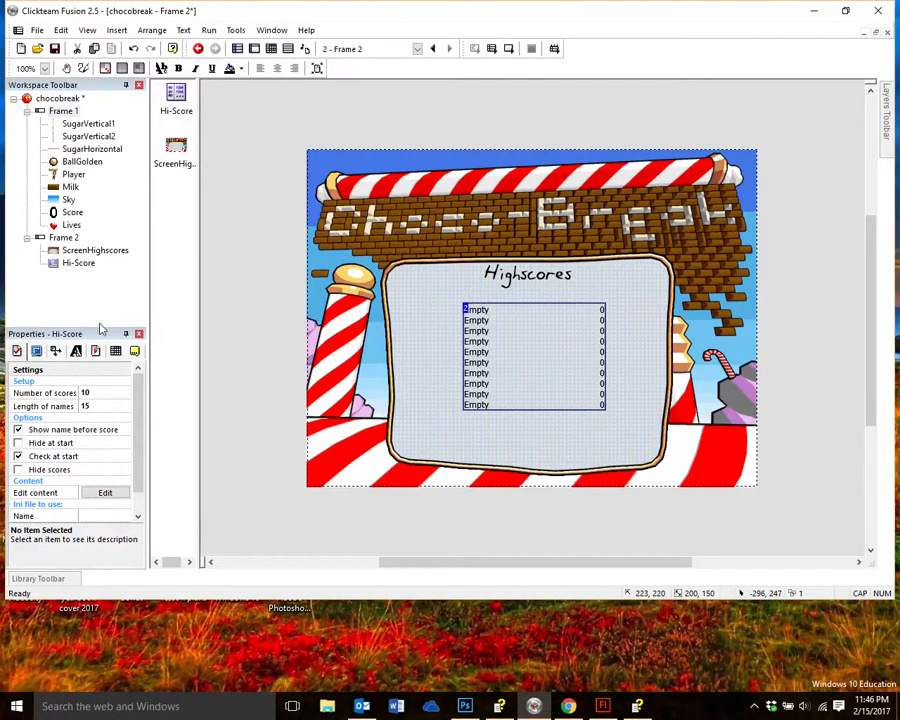
click(121, 31)
mouse_move(88, 31)
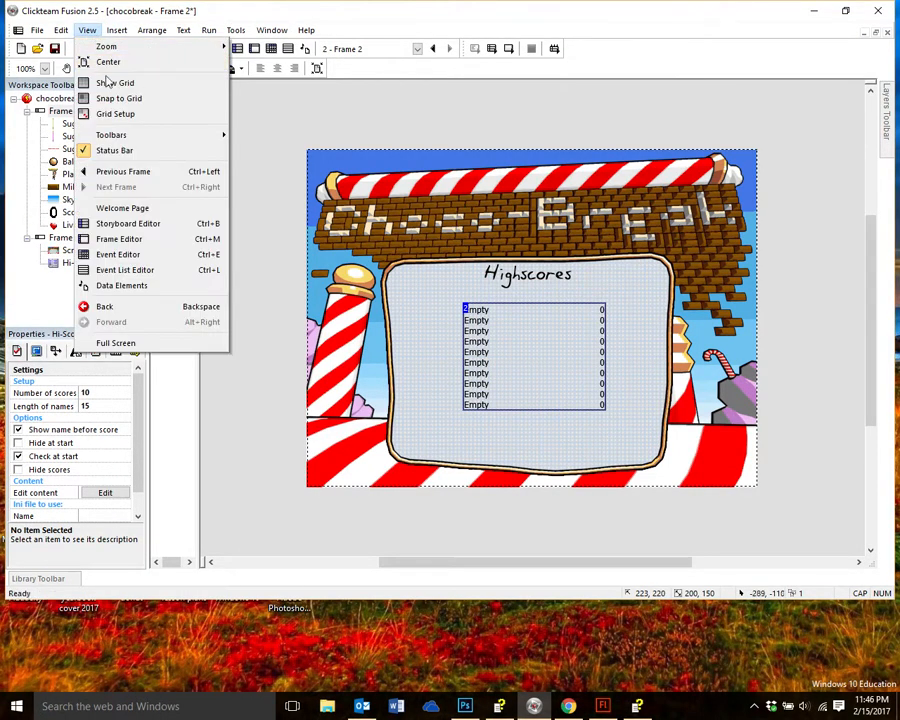
mouse_move(167, 138)
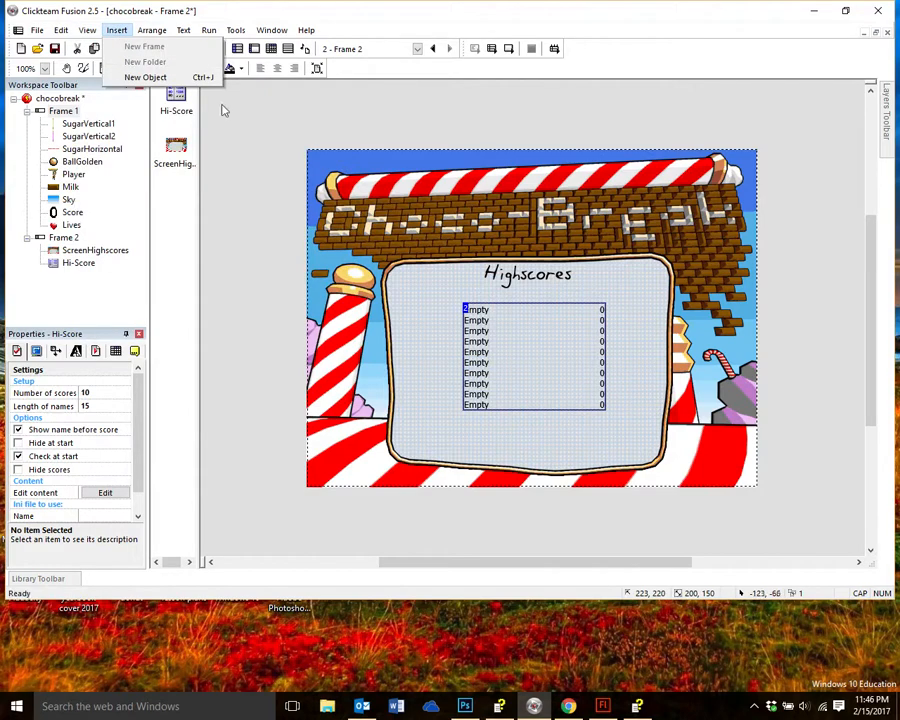
click(95, 33)
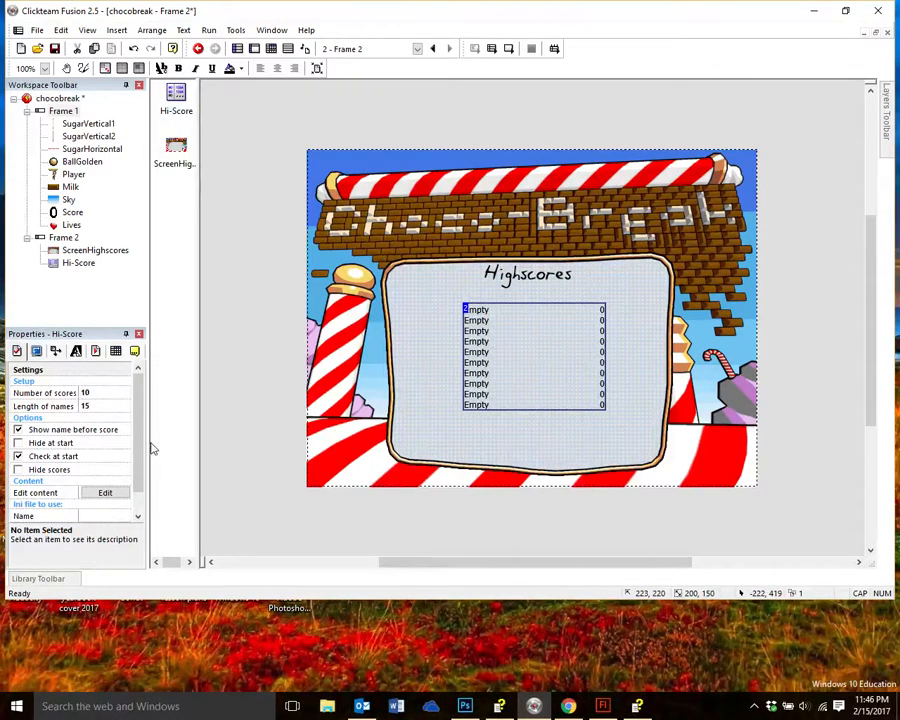
Step: Look through the Hi-Score object's display, position and text properties, and set its font to Adobe Gothic Std
mouse_move(137, 435)
mouse_down()
mouse_move(135, 465)
mouse_move(135, 411)
mouse_up()
click(36, 352)
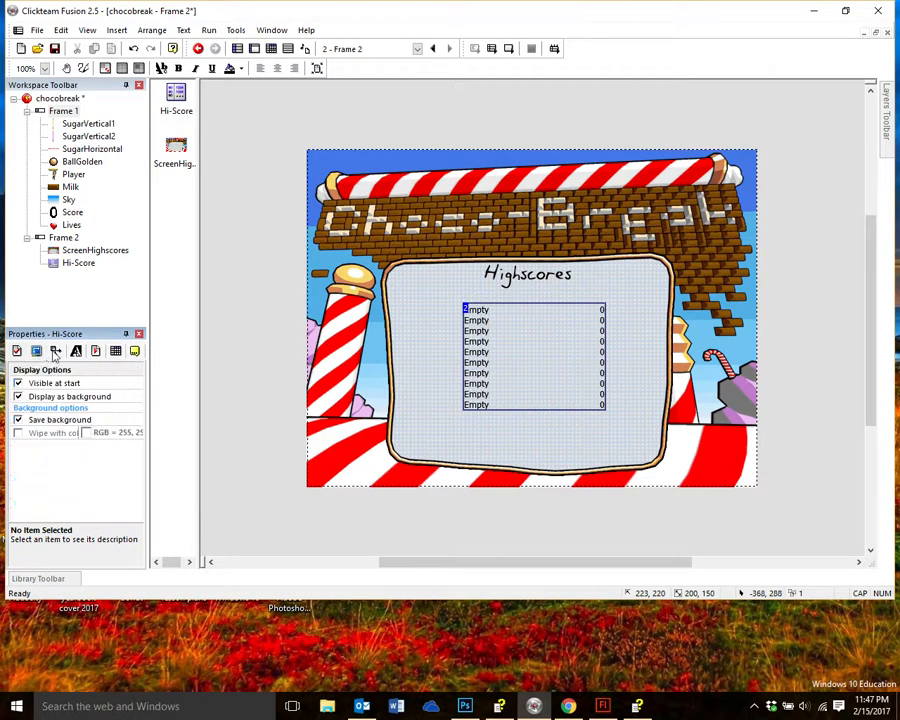
click(56, 352)
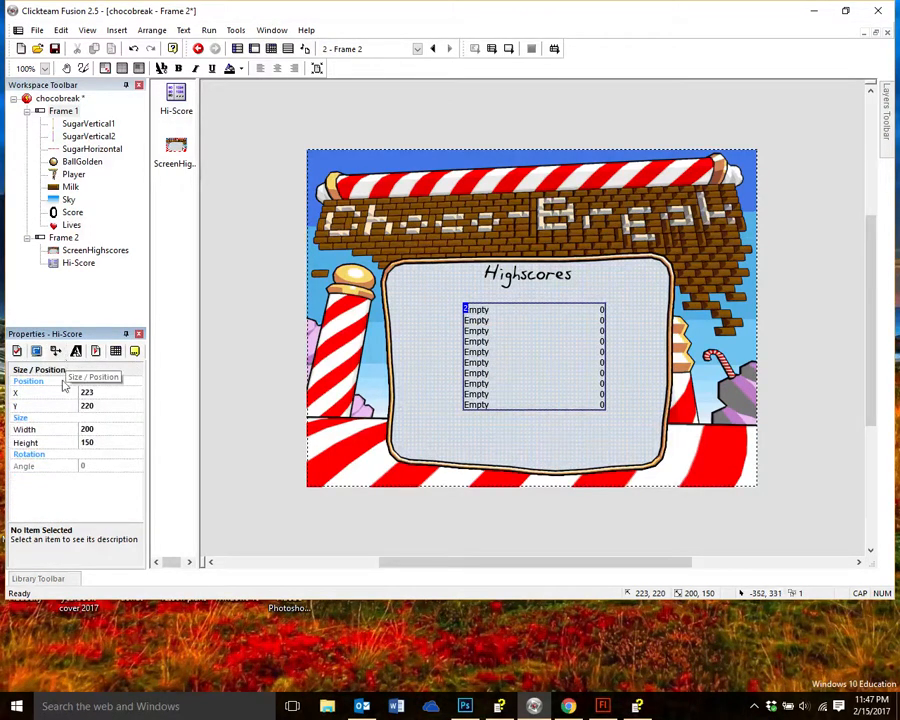
click(77, 352)
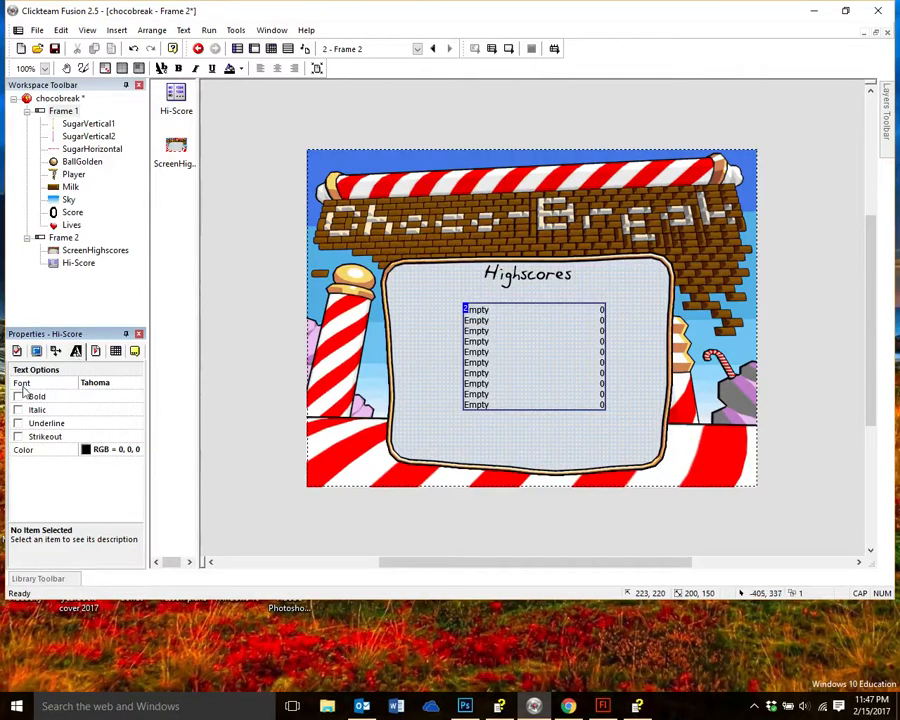
click(95, 384)
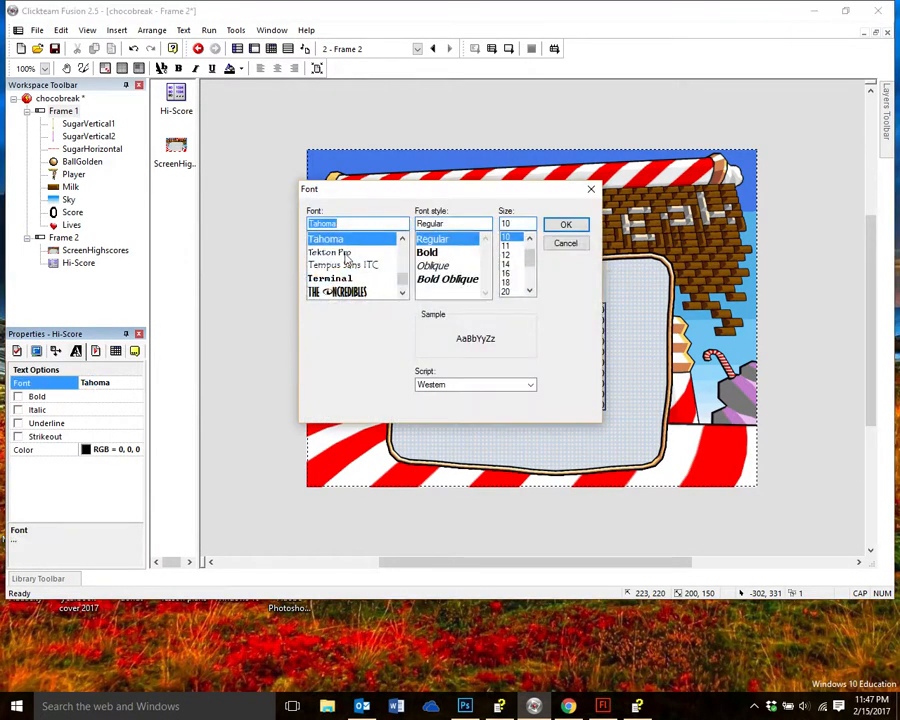
drag(402, 278, 411, 241)
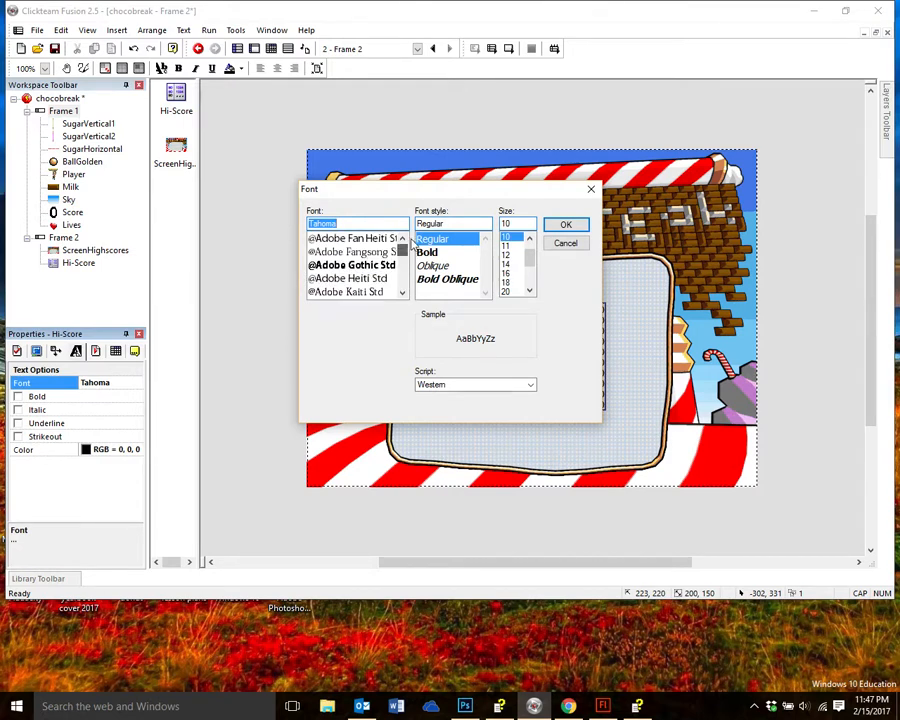
click(402, 294)
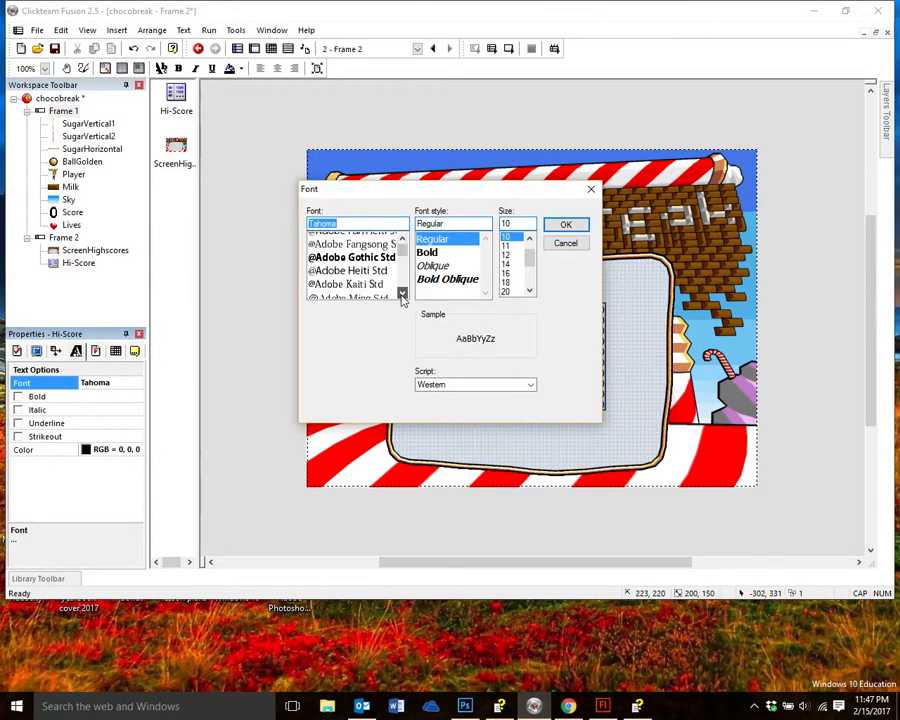
click(402, 294)
click(402, 294)
click(402, 294)
click(402, 294)
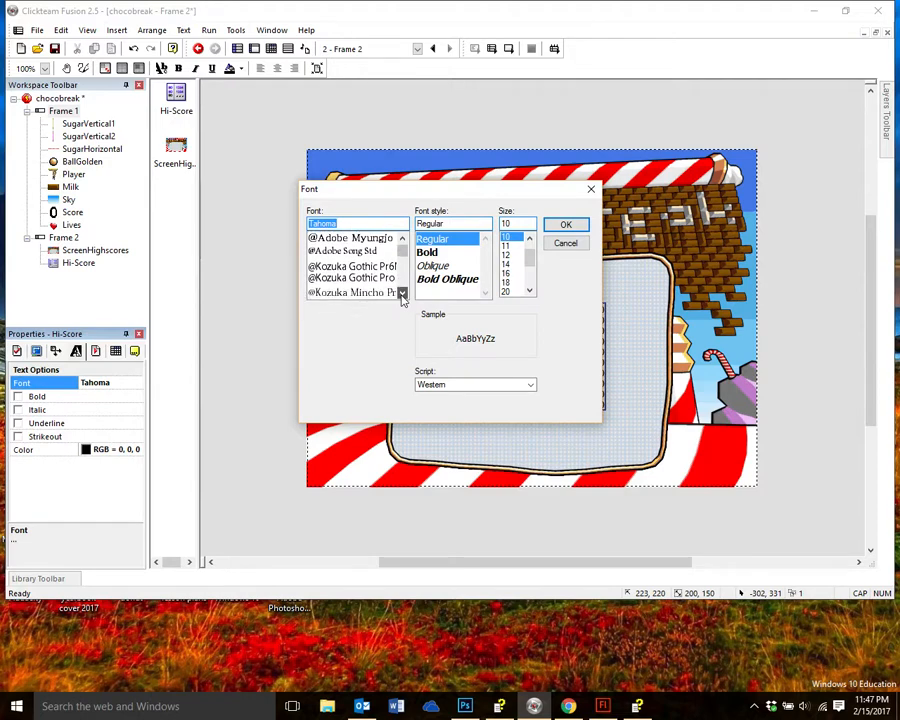
click(402, 294)
click(402, 294)
click(402, 294)
click(402, 294)
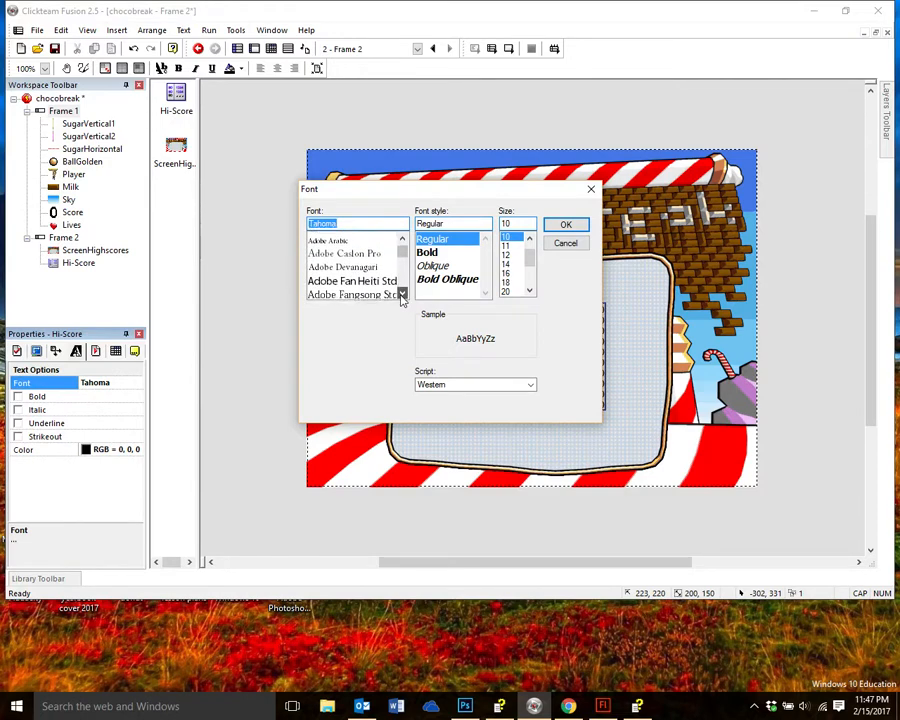
click(402, 294)
click(344, 279)
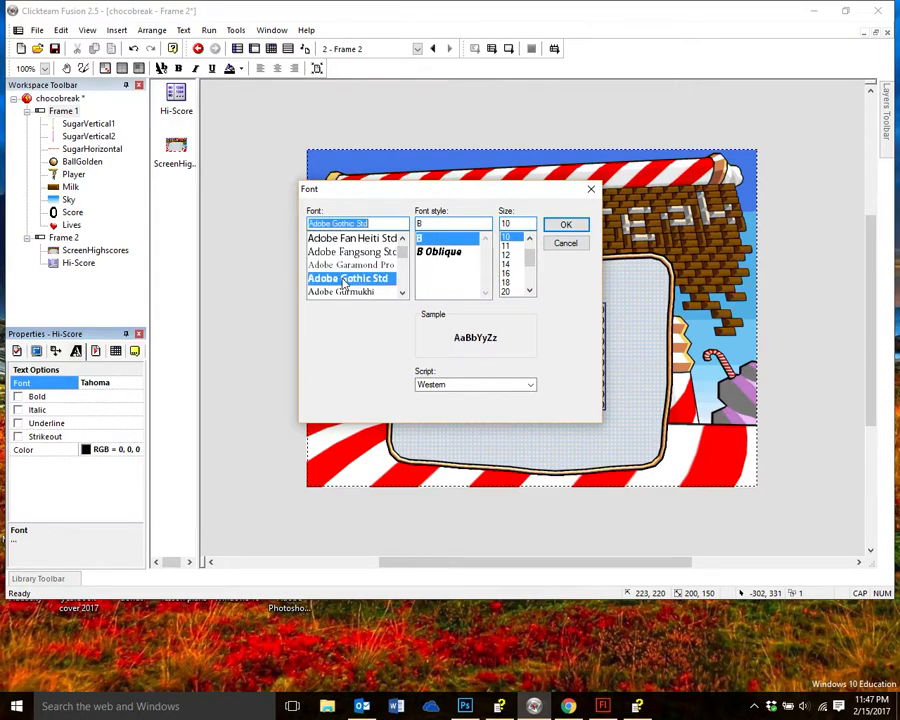
click(565, 224)
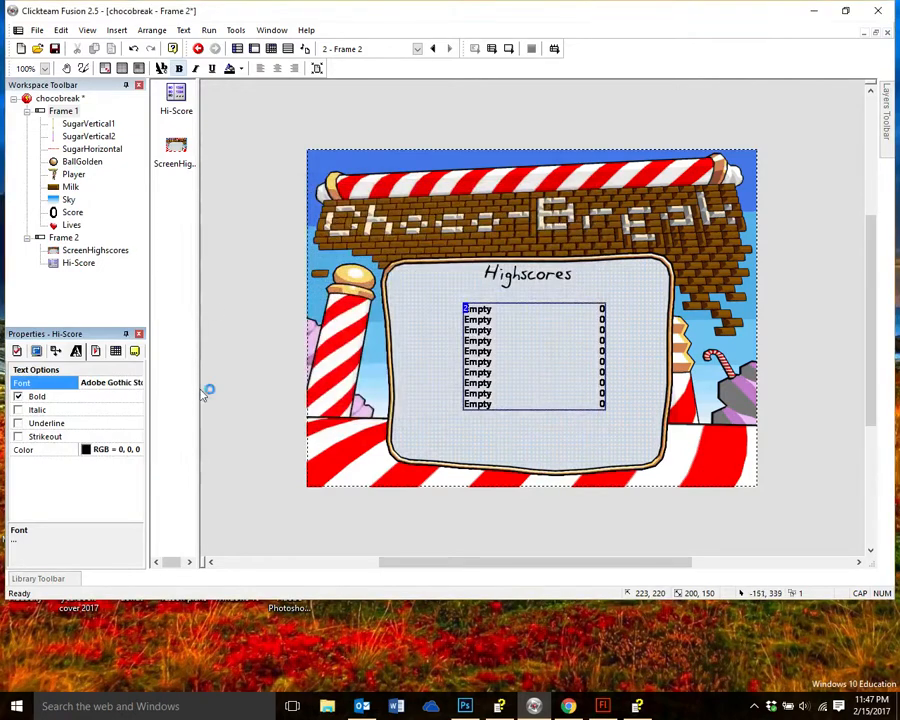
Step: Try italic on the Hi-Score text and switch it off again, and make the font slightly larger
click(18, 411)
click(18, 411)
click(97, 385)
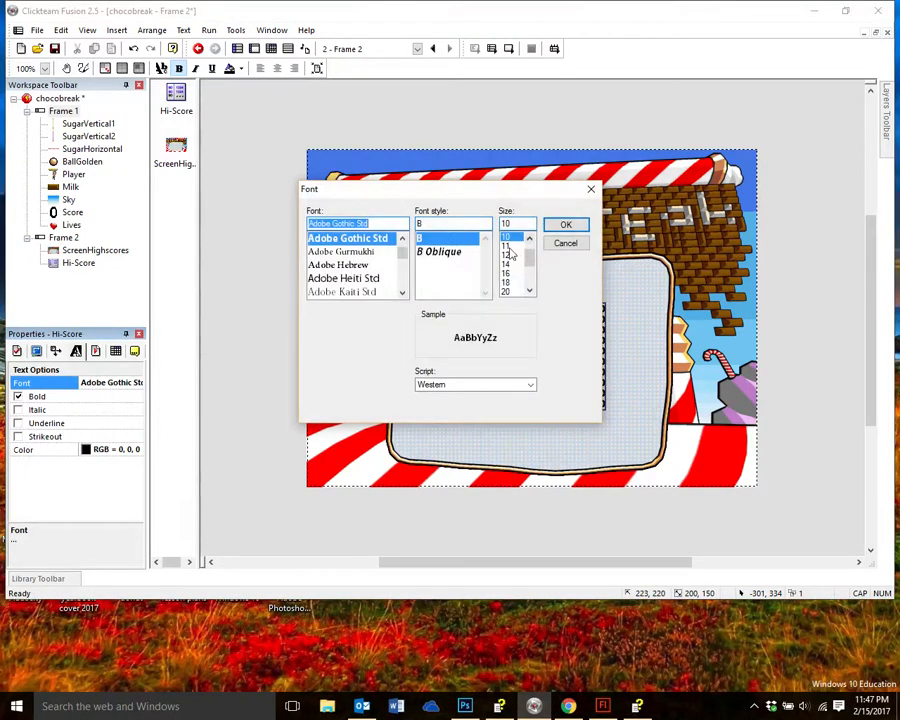
click(565, 226)
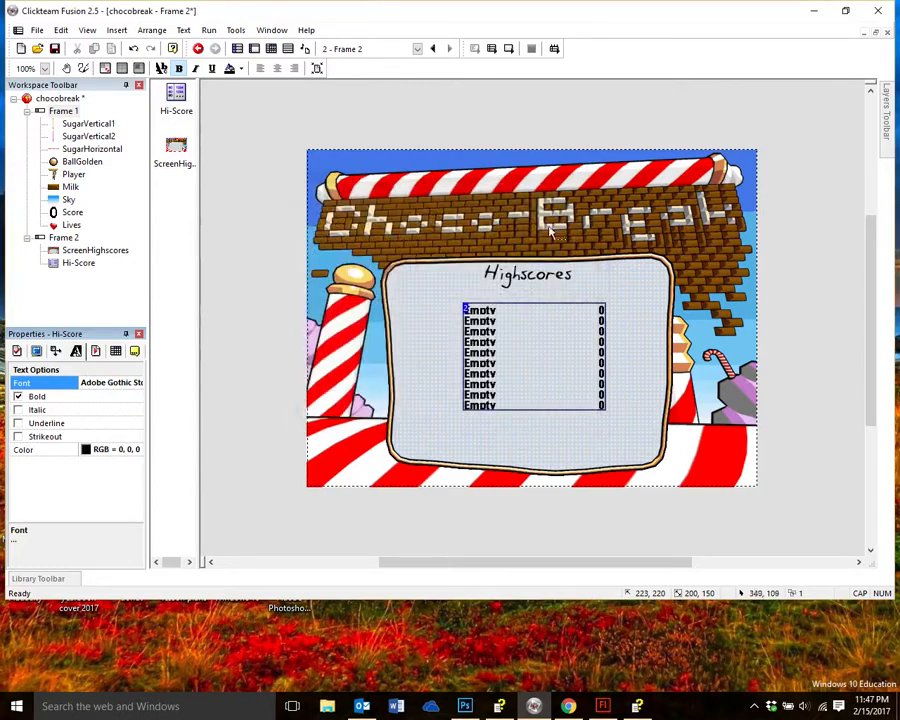
click(545, 416)
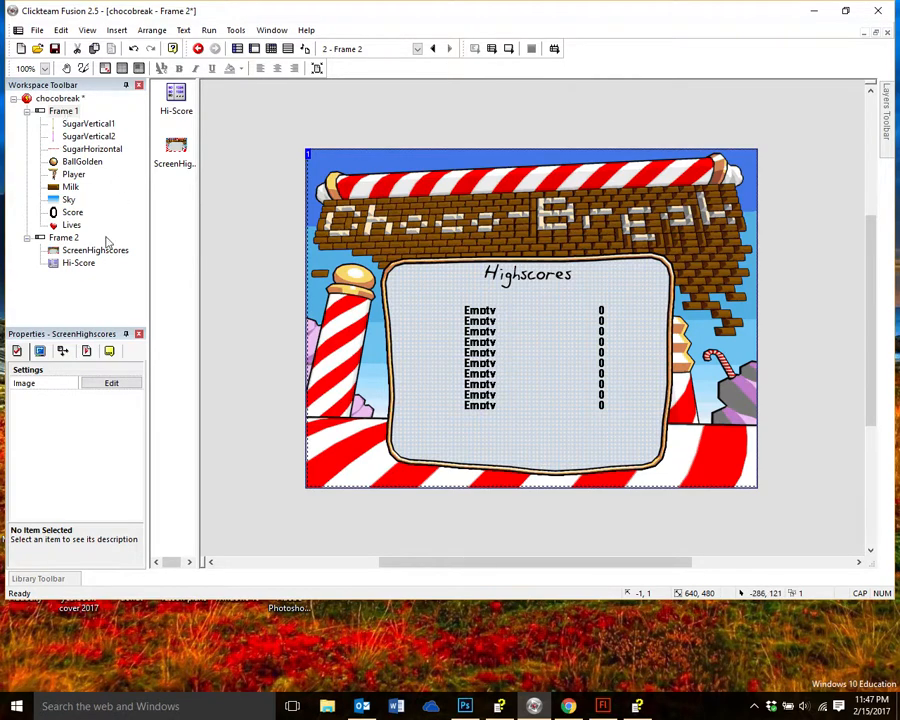
Step: Test-run the whole application from the storyboard, play until the lives run out, enter the player's name for the high score, and close the game
click(237, 49)
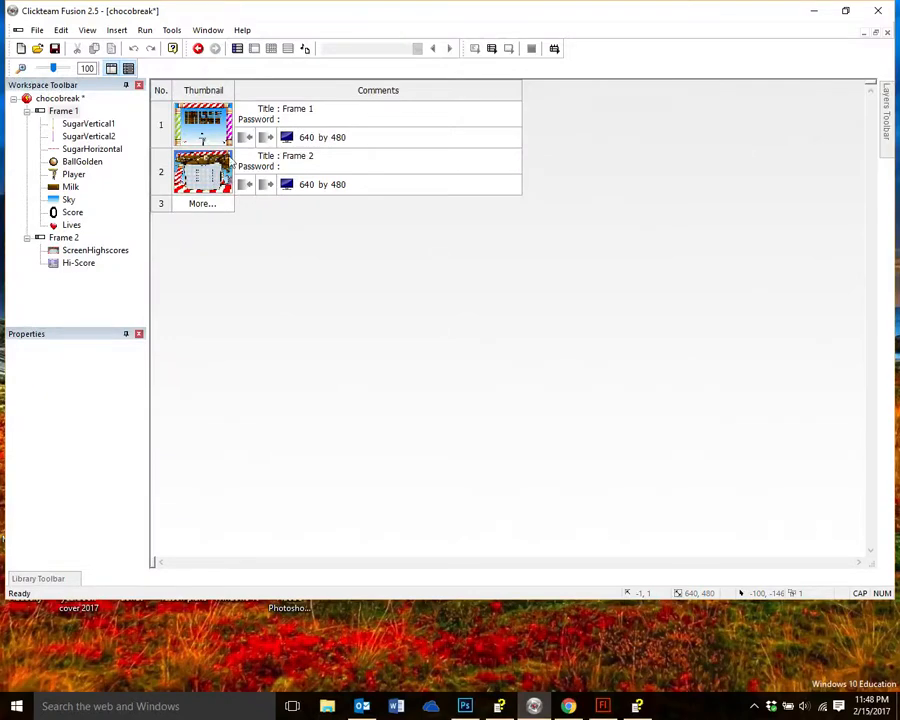
click(492, 50)
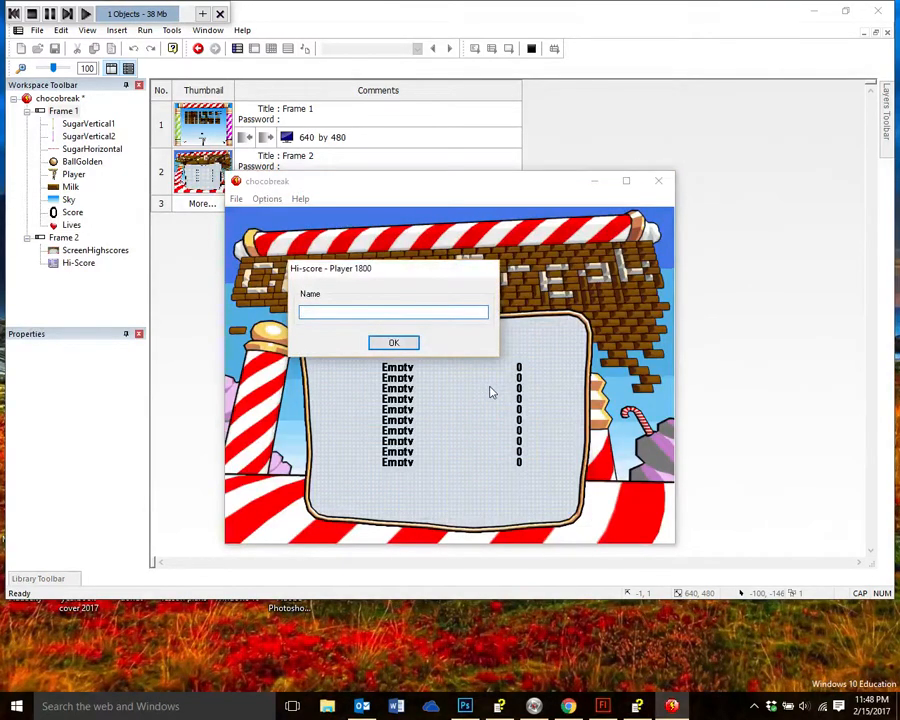
text(CHUCK)
key(Return)
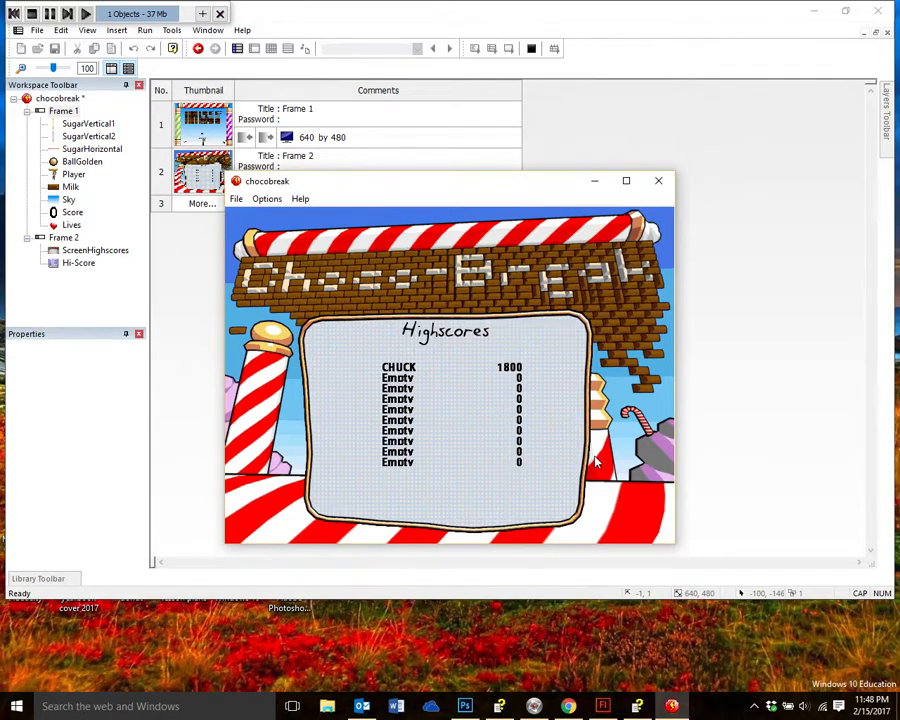
click(658, 181)
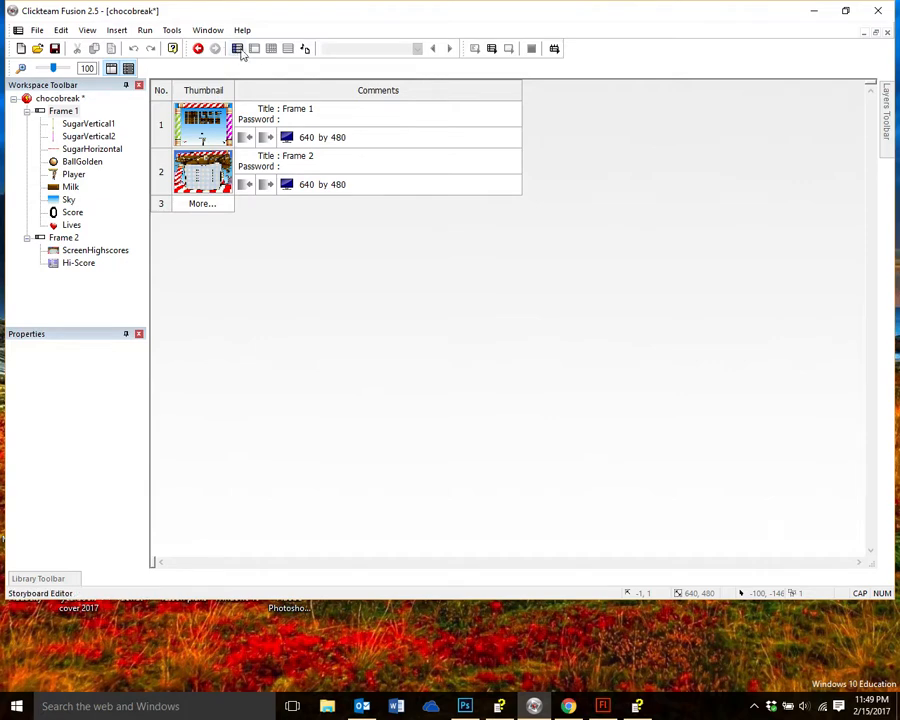
Step: Open the Event Editor for Frame 2
click(270, 49)
click(55, 99)
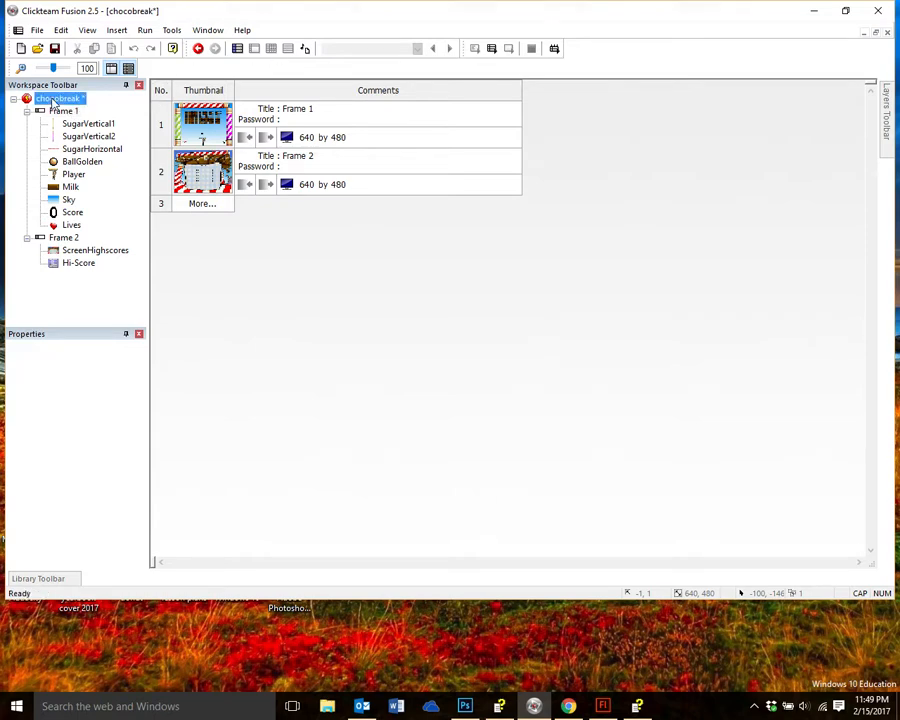
click(271, 50)
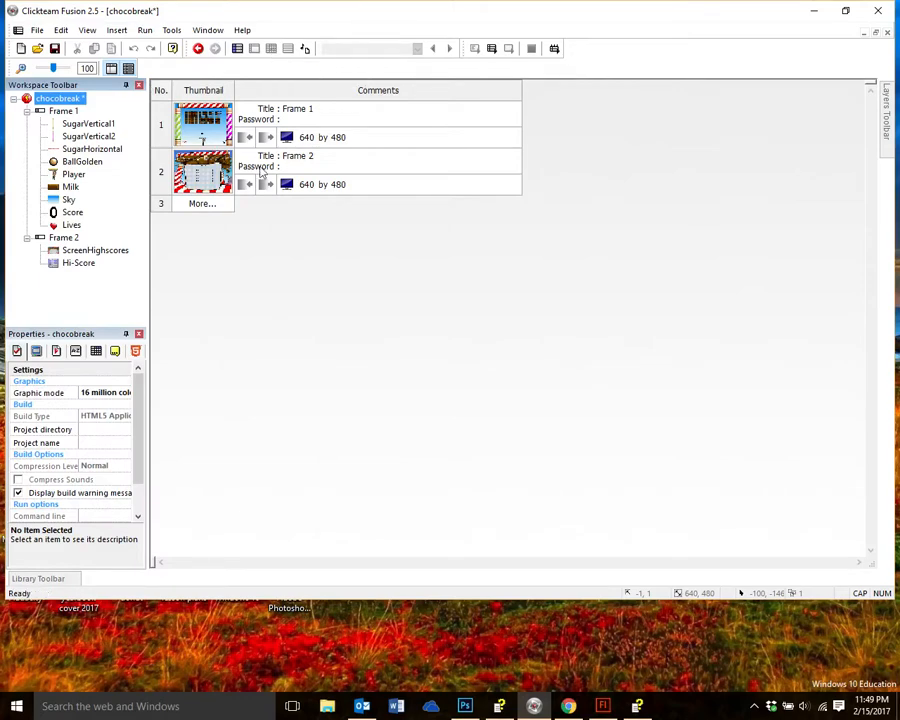
click(205, 175)
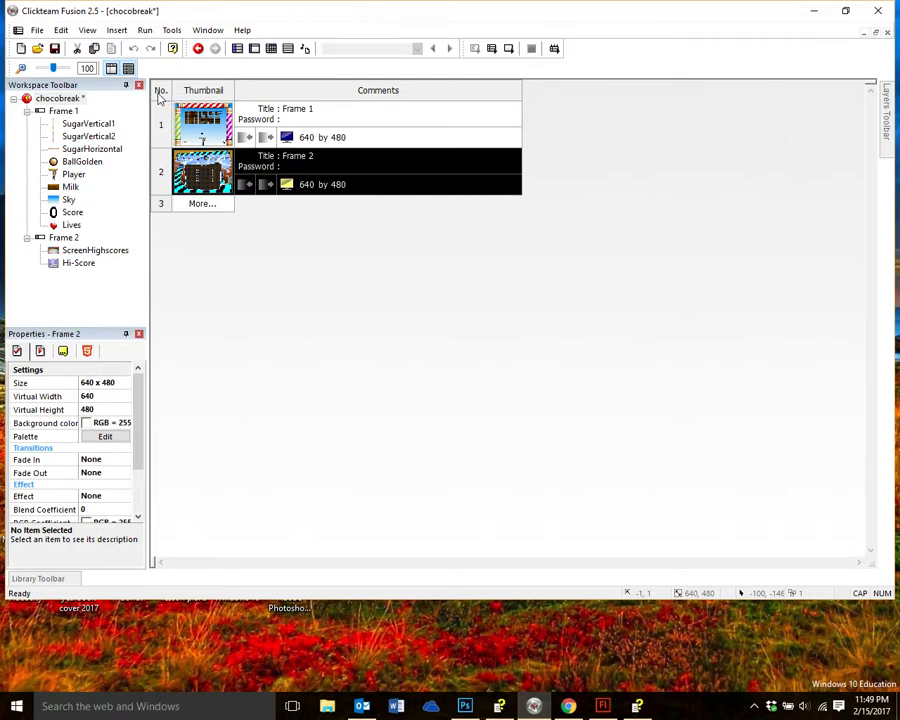
click(58, 98)
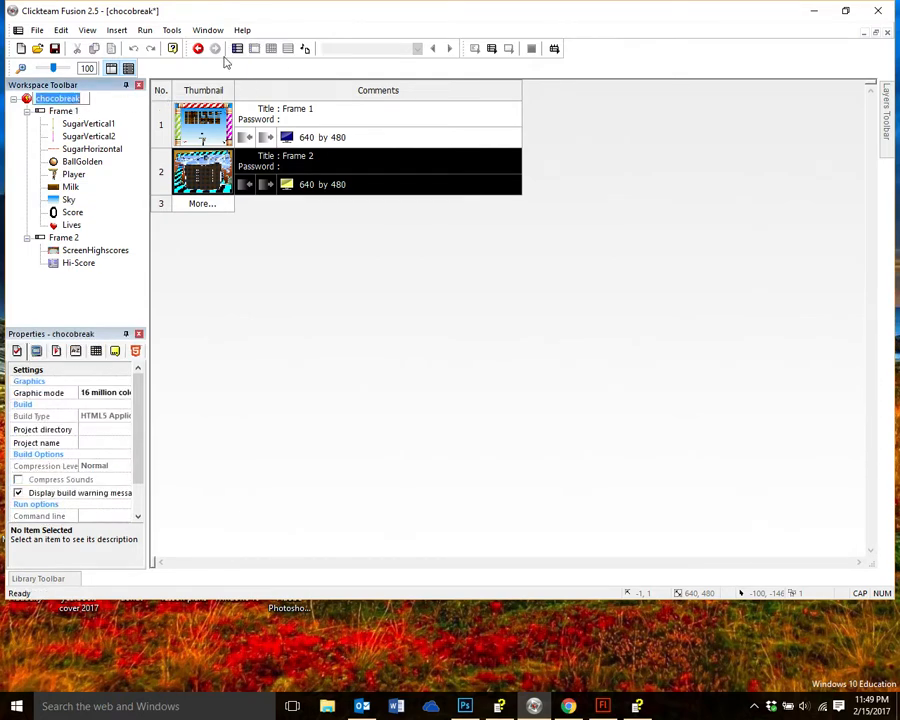
click(71, 239)
click(71, 239)
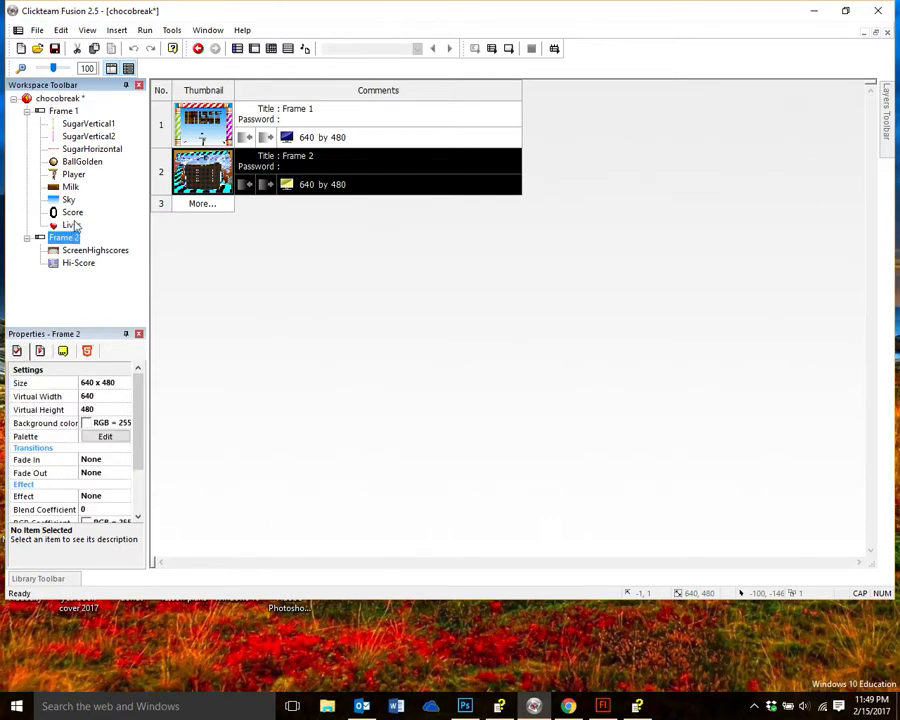
click(272, 49)
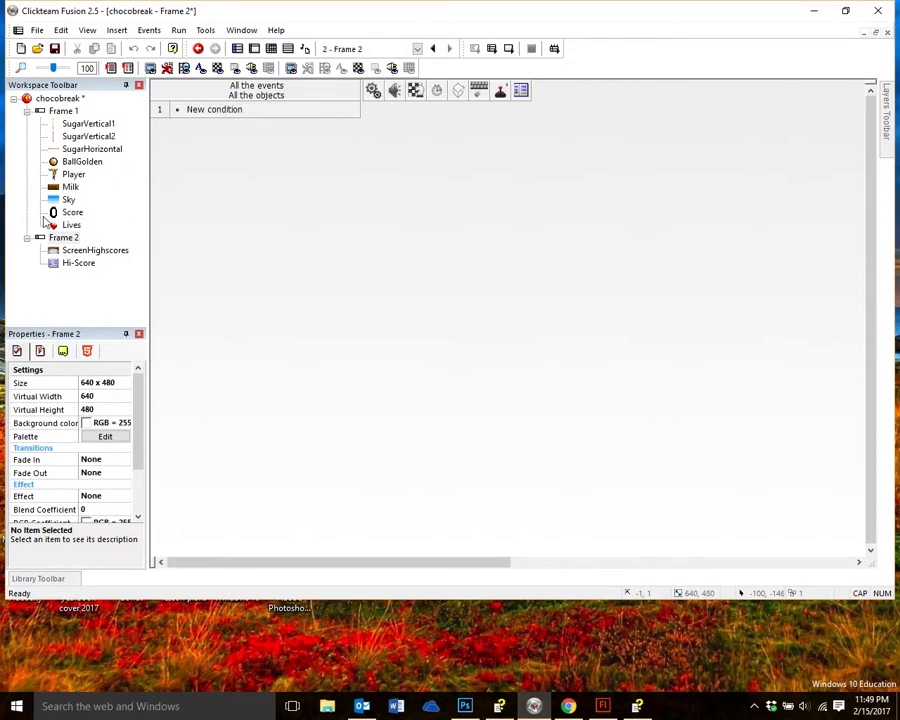
Step: Add a first event to Frame 2 with a condition testing whether the timer equals 10 seconds
click(214, 112)
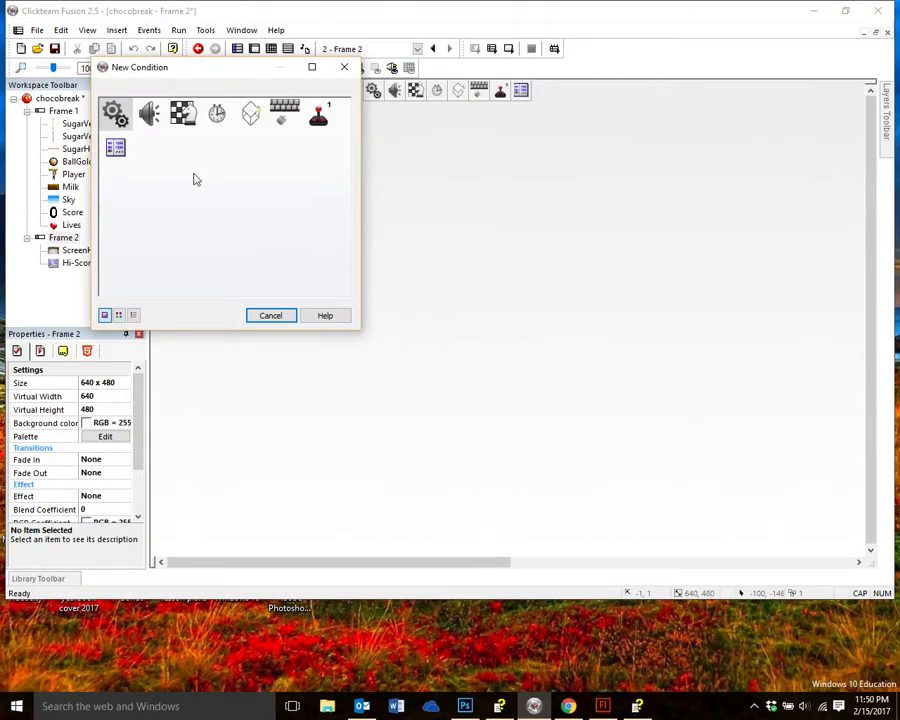
click(218, 117)
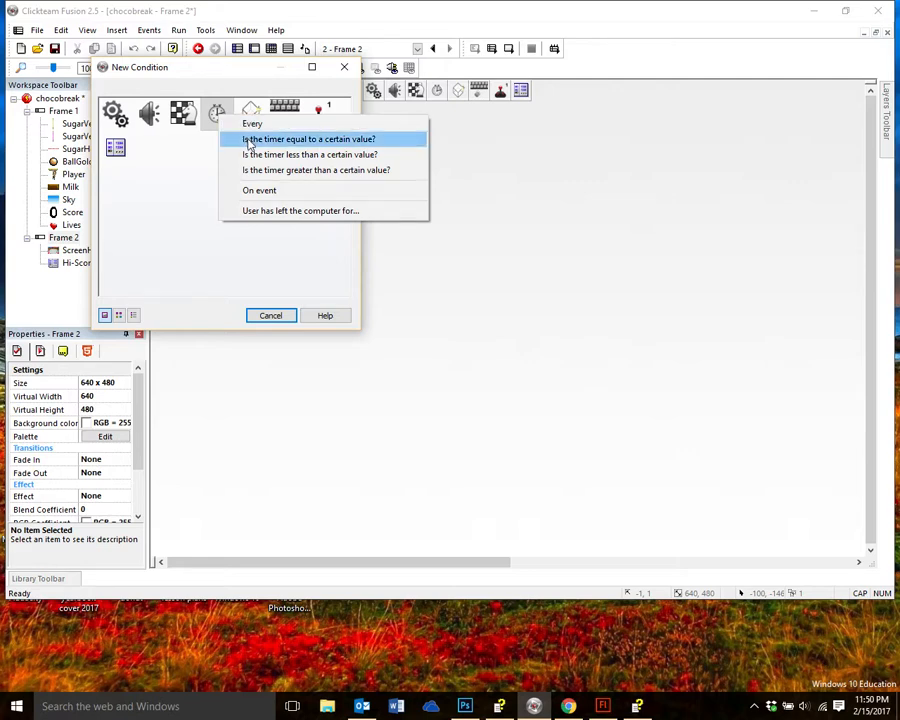
click(249, 144)
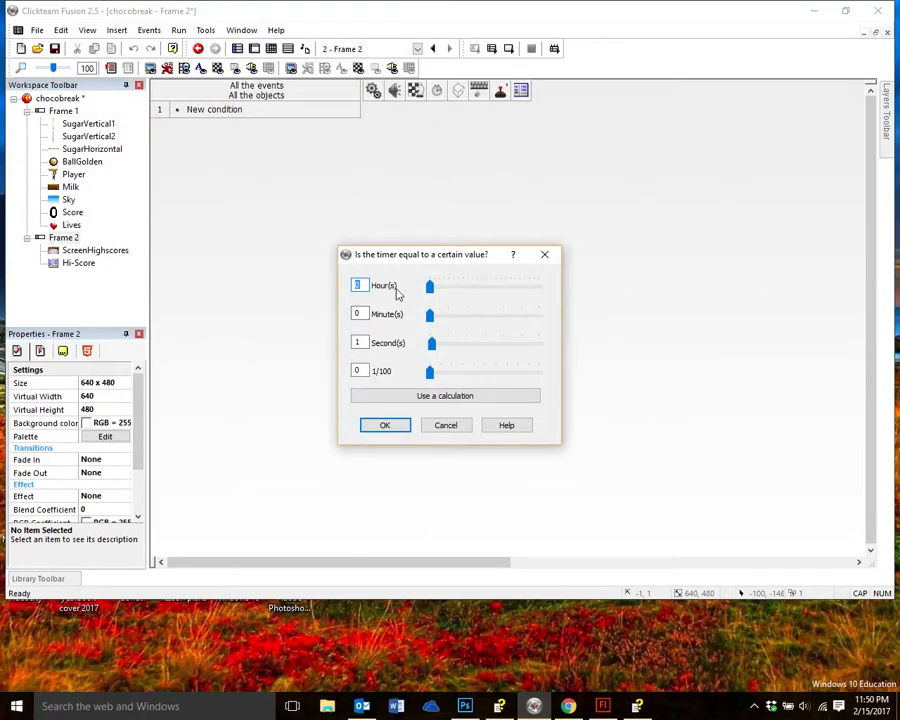
click(363, 343)
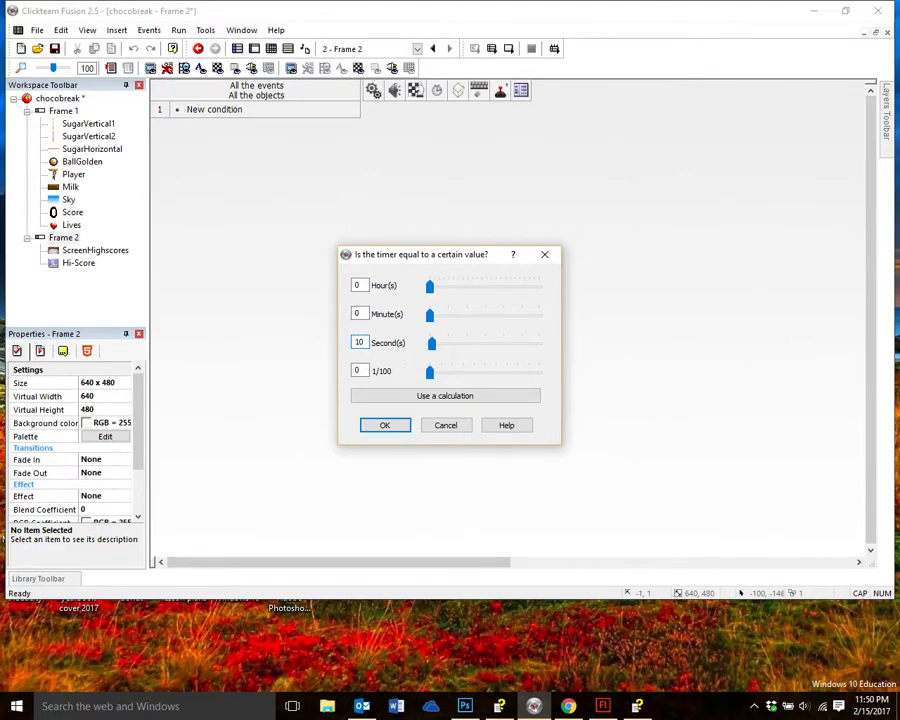
text(10)
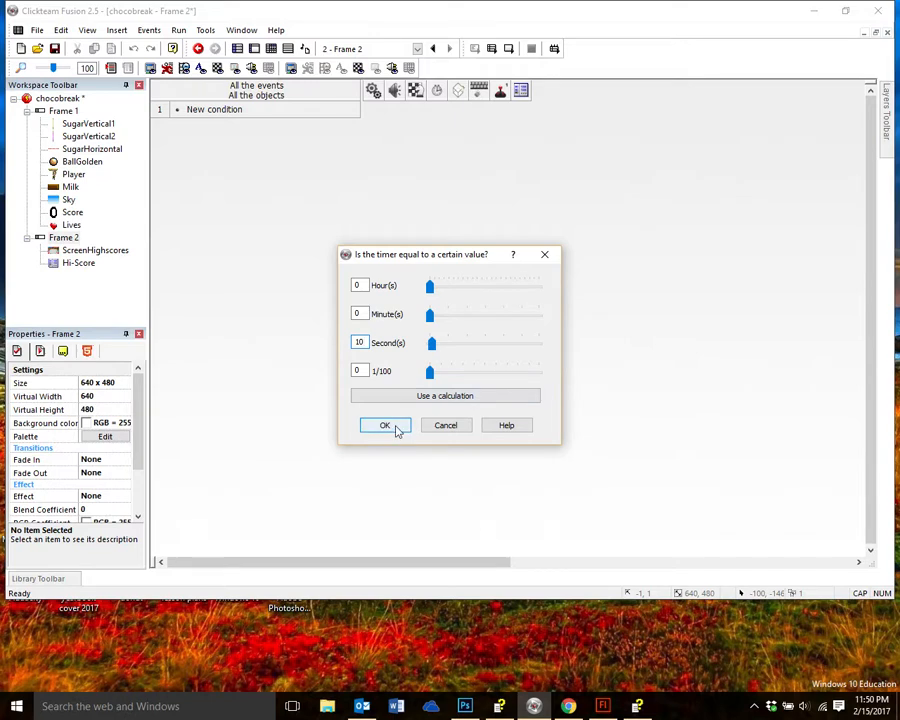
click(398, 428)
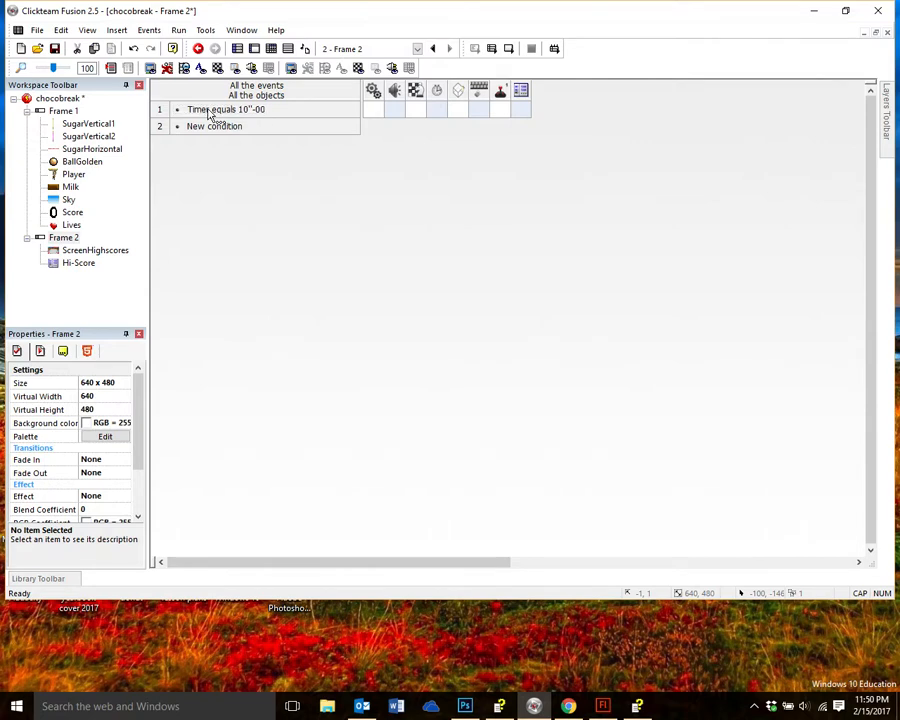
Step: Add a Restart the application storyboard action to the timer event, test-run the whole application, and close the game
click(418, 117)
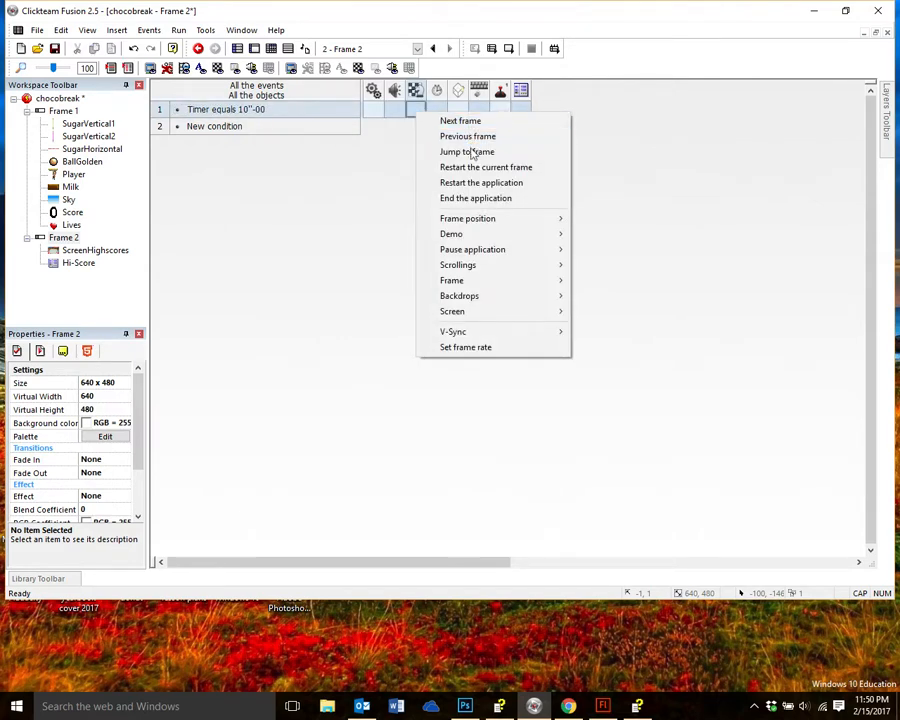
click(481, 185)
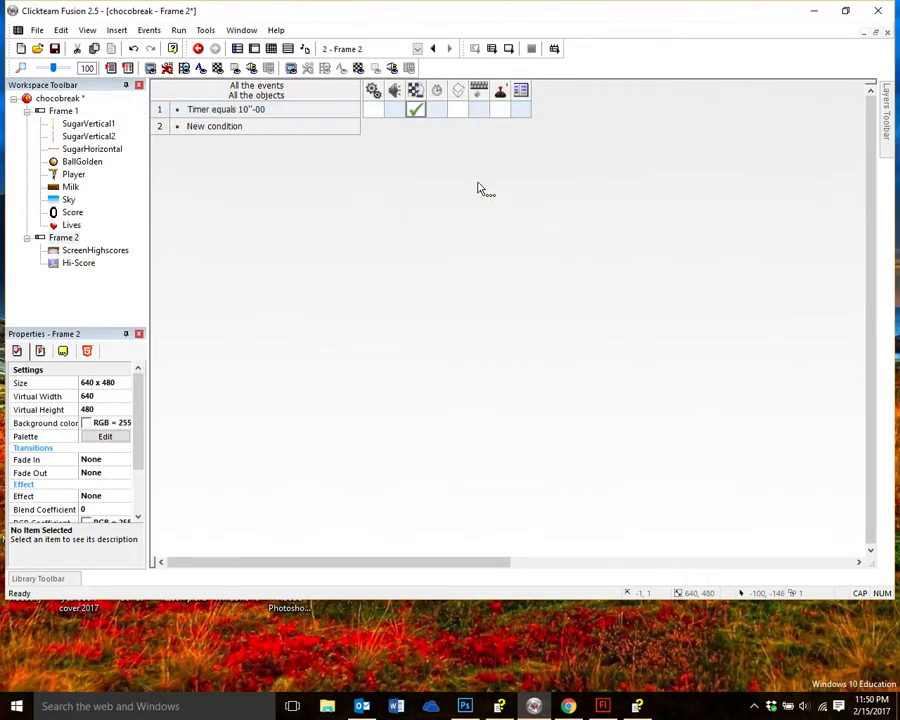
click(491, 49)
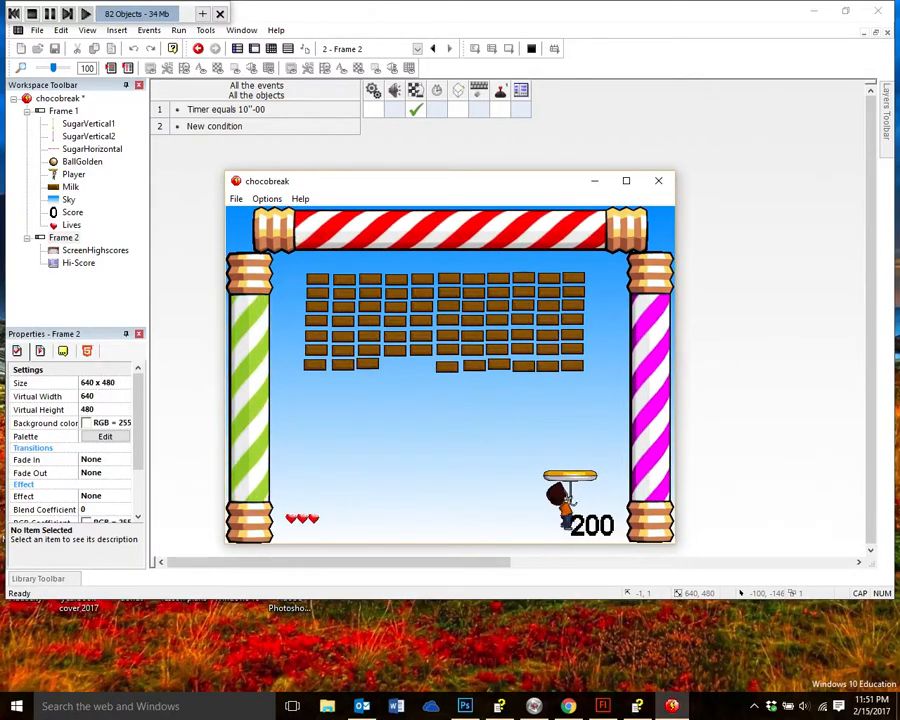
key(alt+F4)
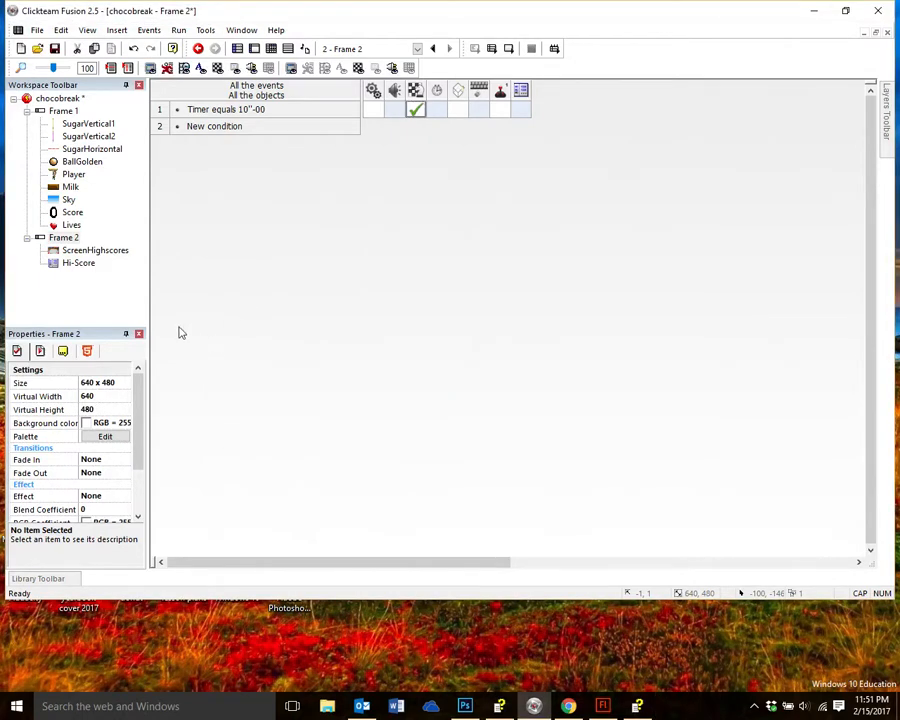
Step: Open the Event Editor for Frame 1 to review its events
click(60, 111)
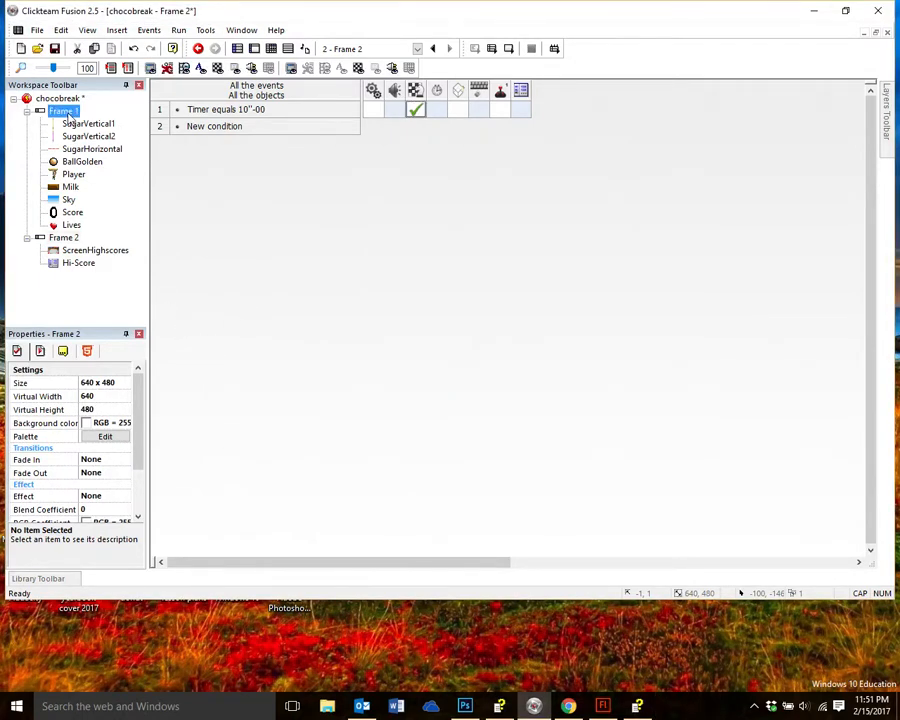
click(272, 50)
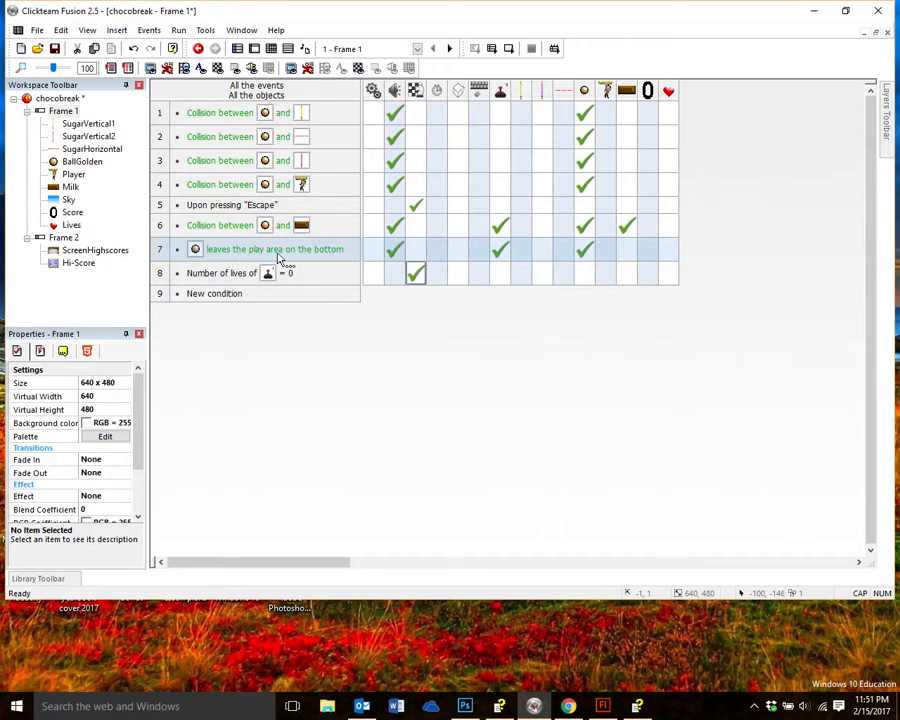
Step: Test-run the whole application and play the brick game until all lives are lost
mouse_move(498, 253)
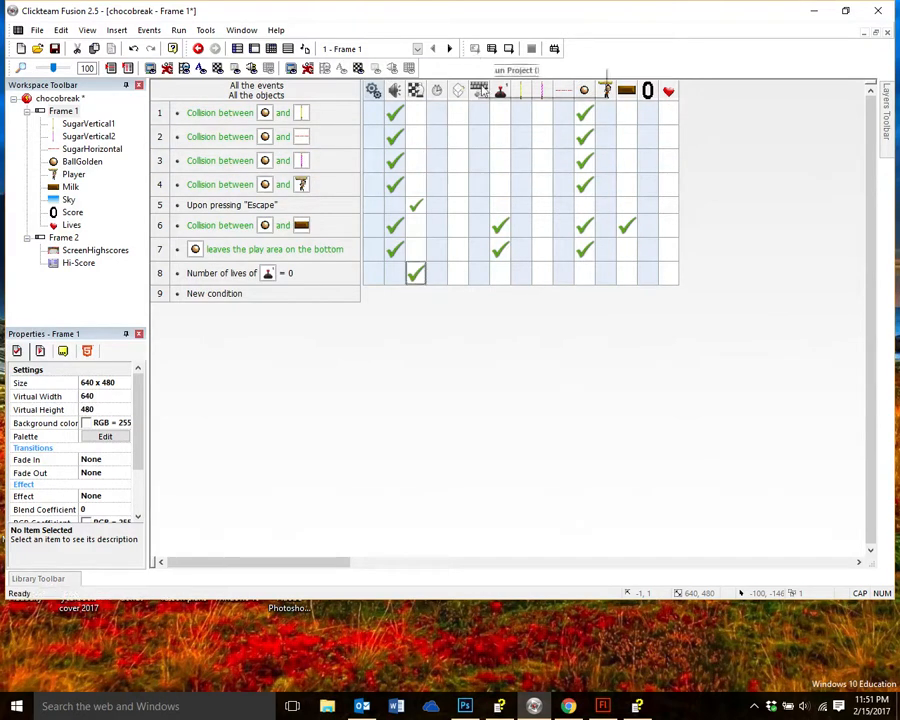
click(491, 49)
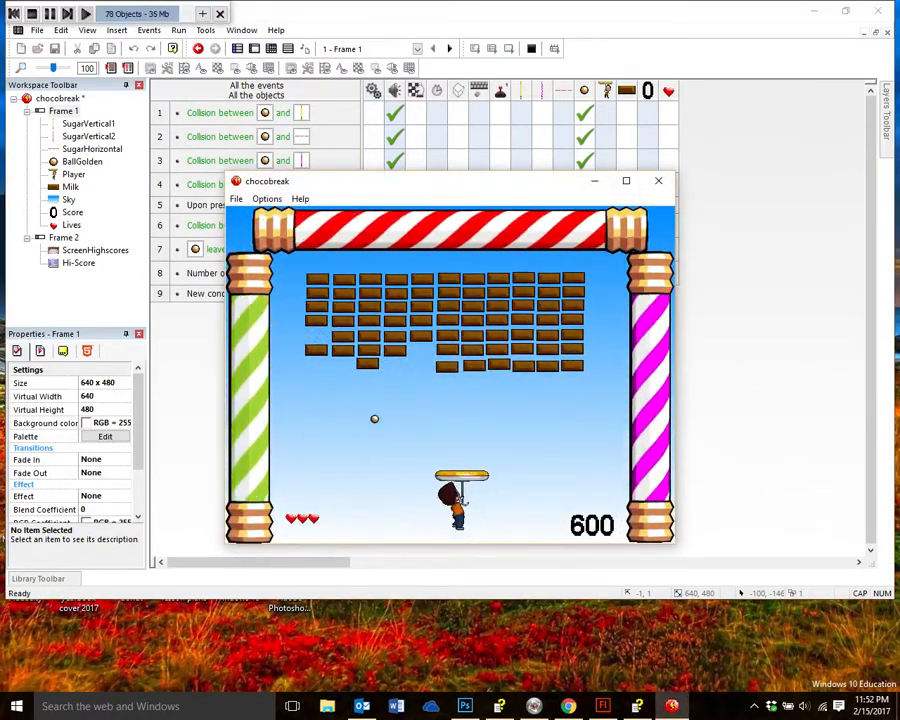
key(Left)
key(Right)
key(Left)
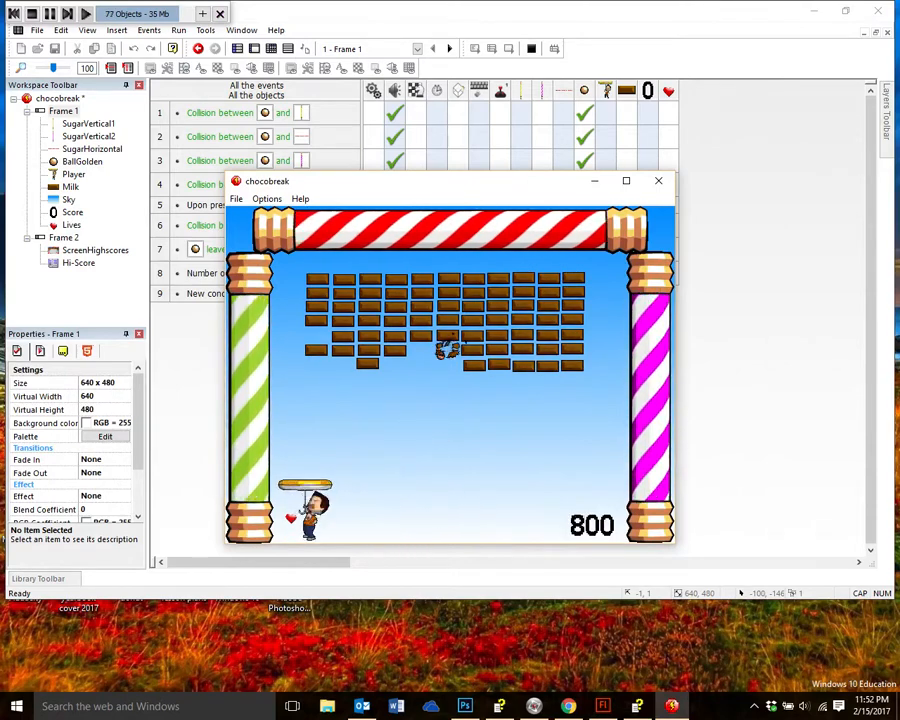
key(Right)
key(Left)
key(Right)
key(Left)
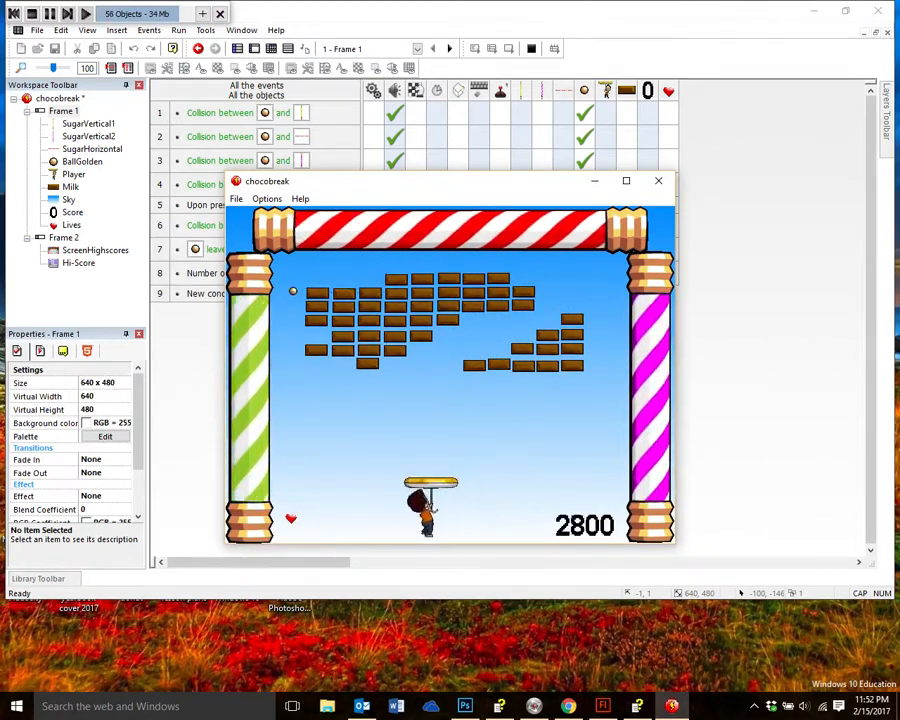
key(Right)
key(Left)
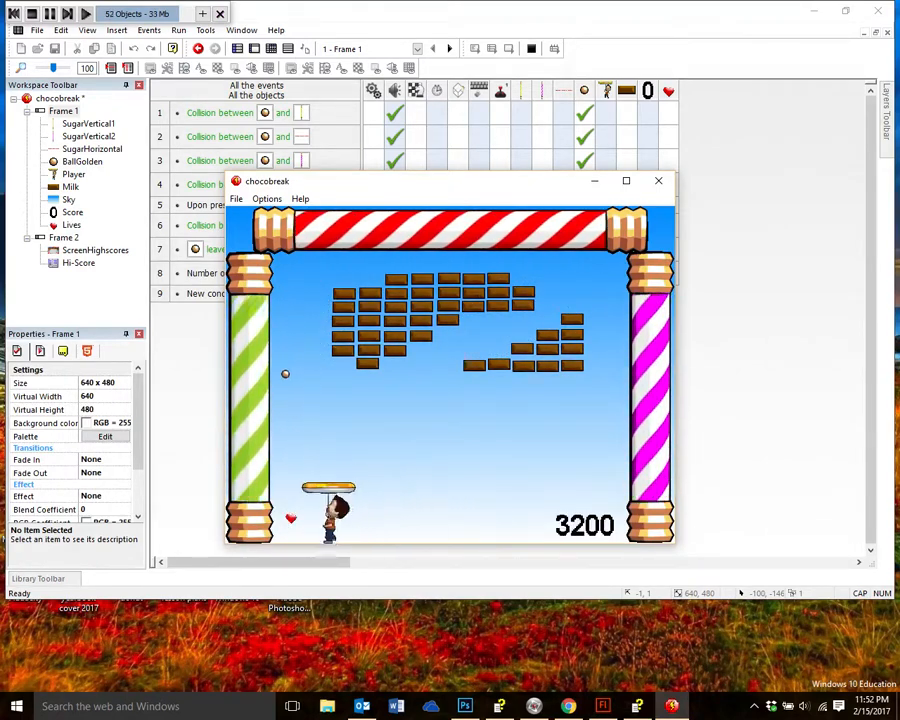
key(Right)
key(Left)
key(Left)
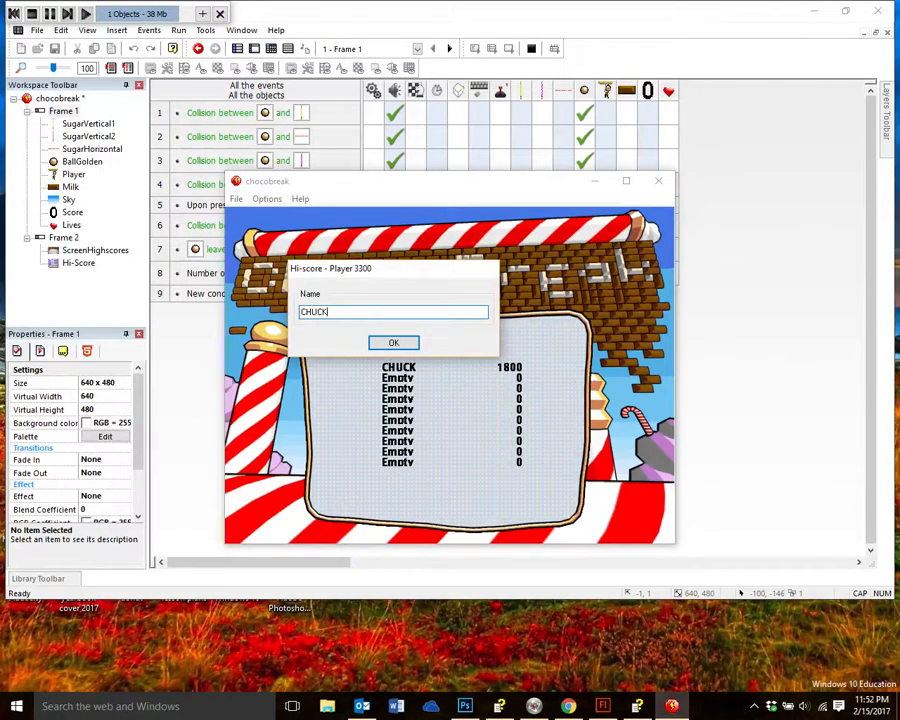
Step: Submit the player's name to the high-score table, let the game restart, and quit the test run
key(Return)
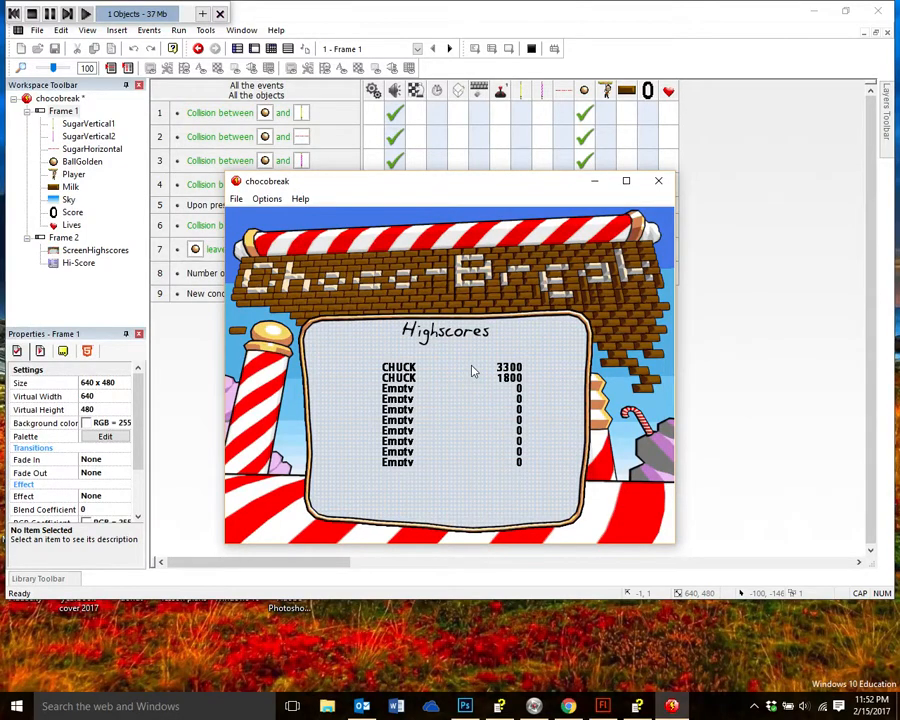
click(473, 371)
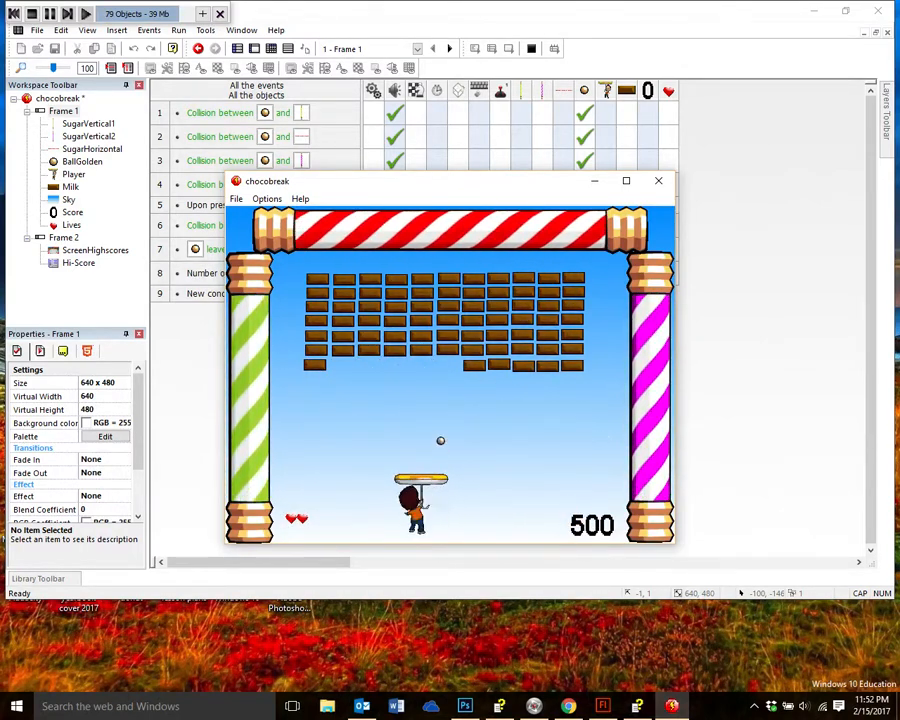
key(Escape)
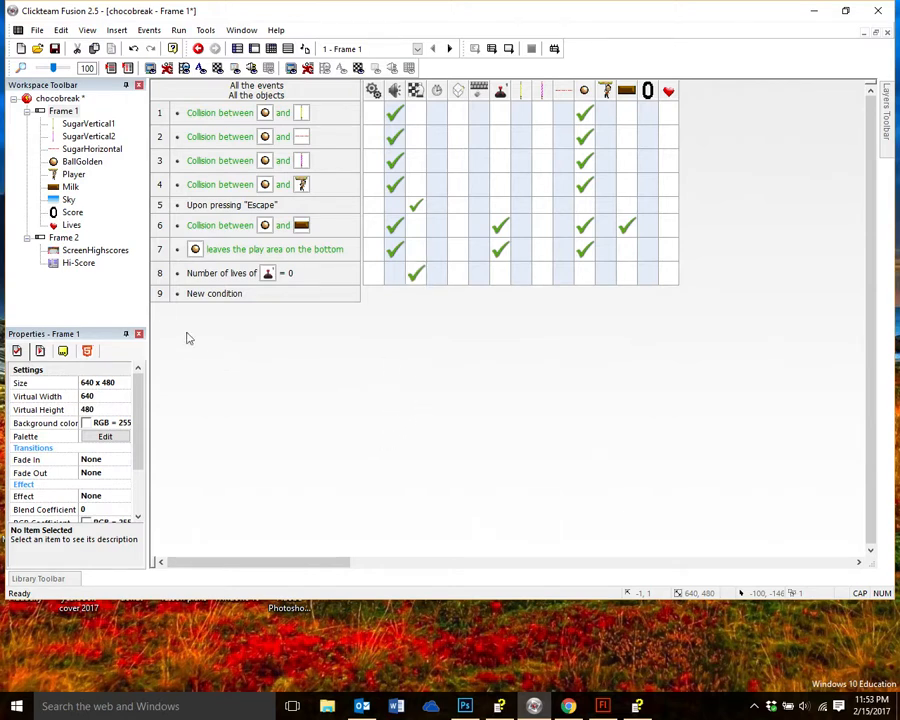
Step: Add a new Frame 3 in the Storyboard Editor and move it ahead of Frame 1
click(238, 49)
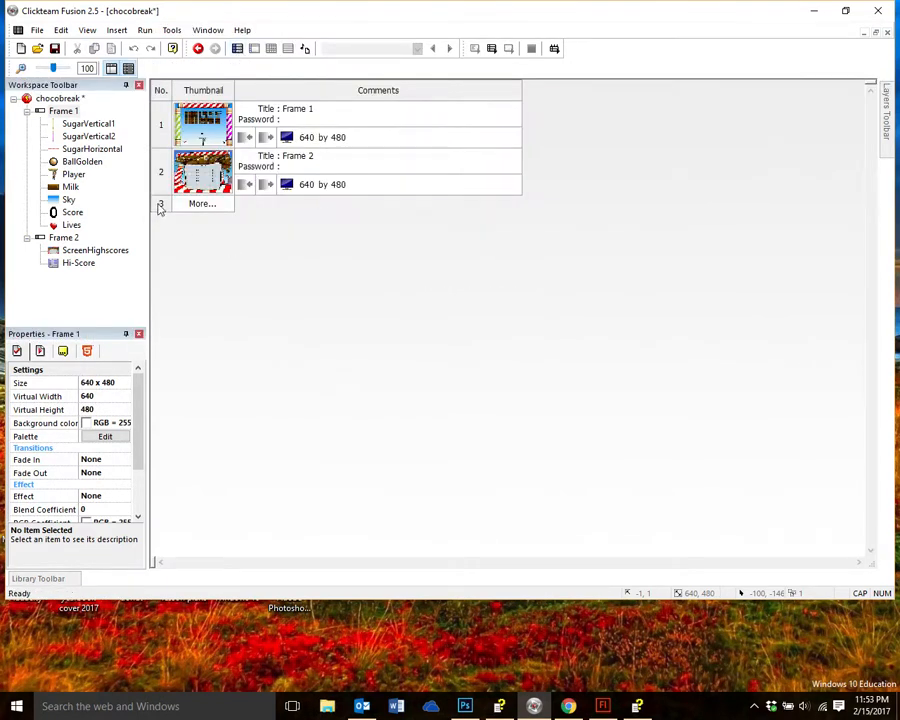
click(200, 203)
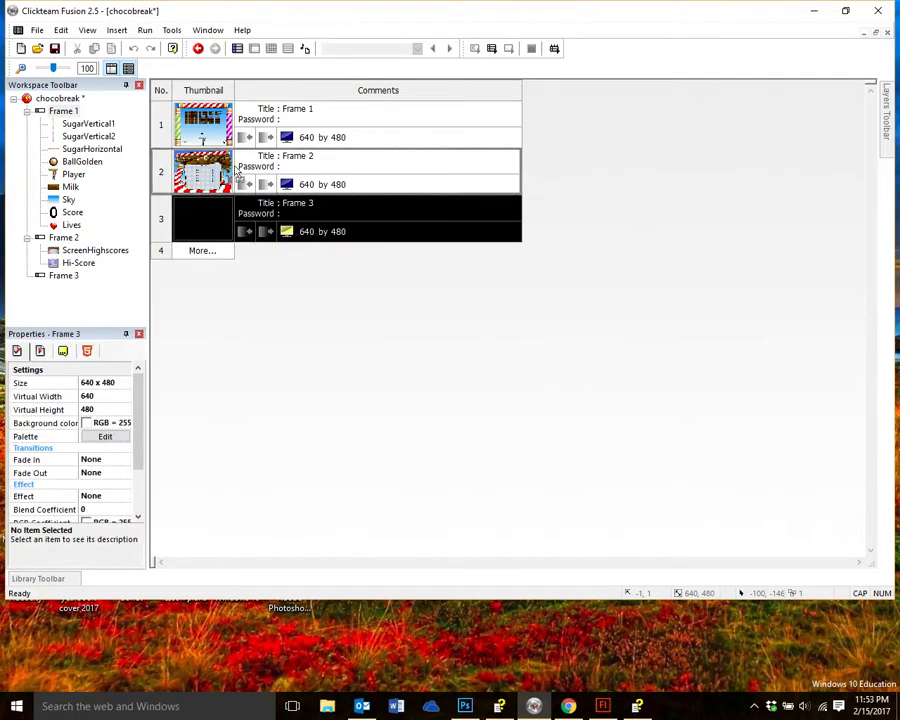
drag(244, 137, 190, 126)
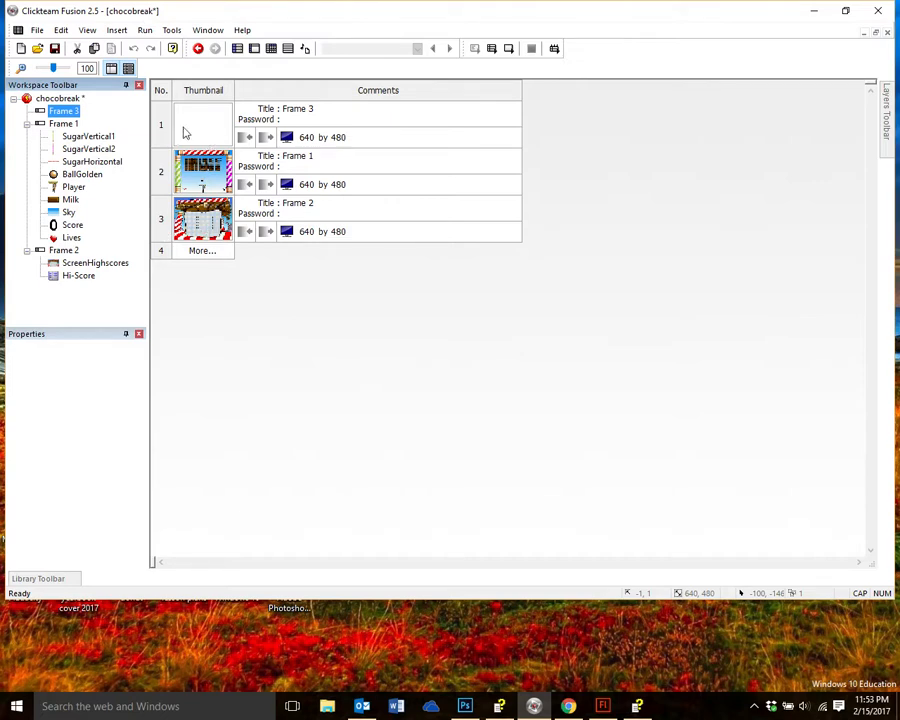
Step: Open Frame 3 and place the ScreenTitle background from the tutorial library so it fills the frame
click(63, 123)
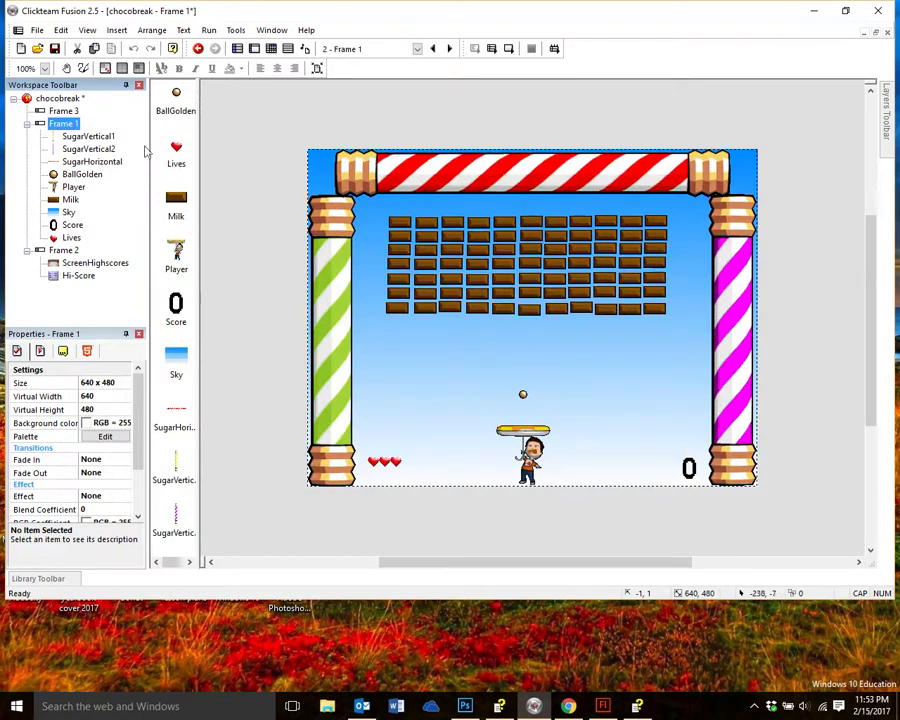
click(64, 112)
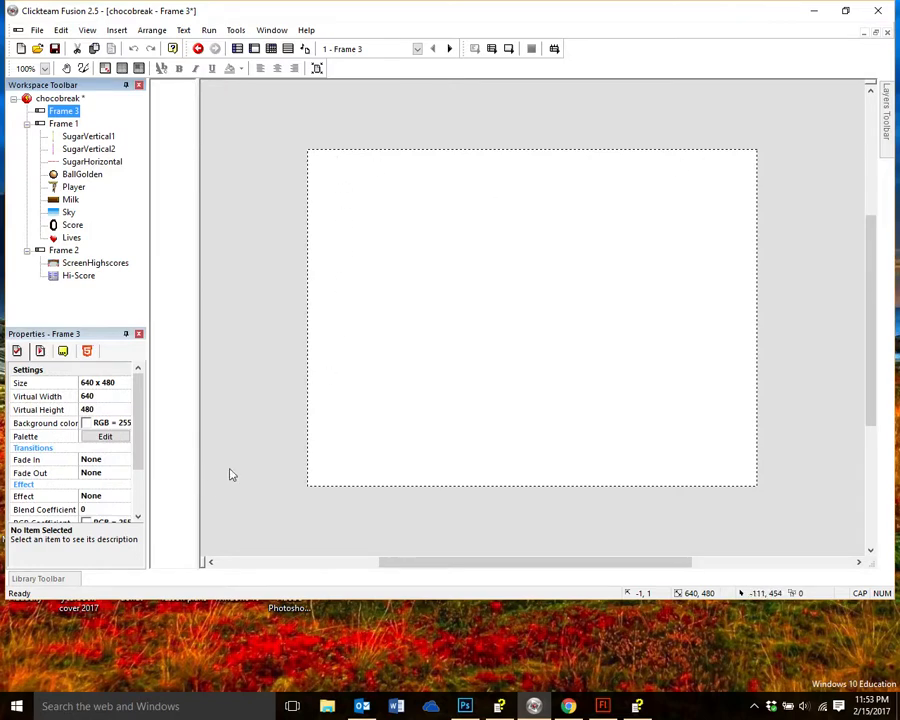
click(40, 581)
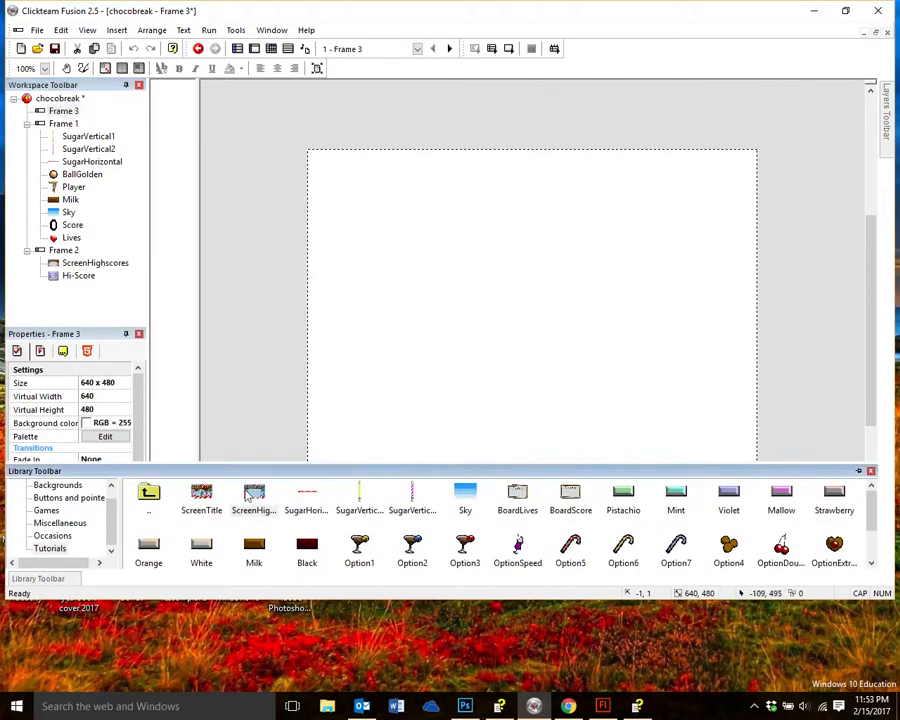
drag(205, 498, 313, 160)
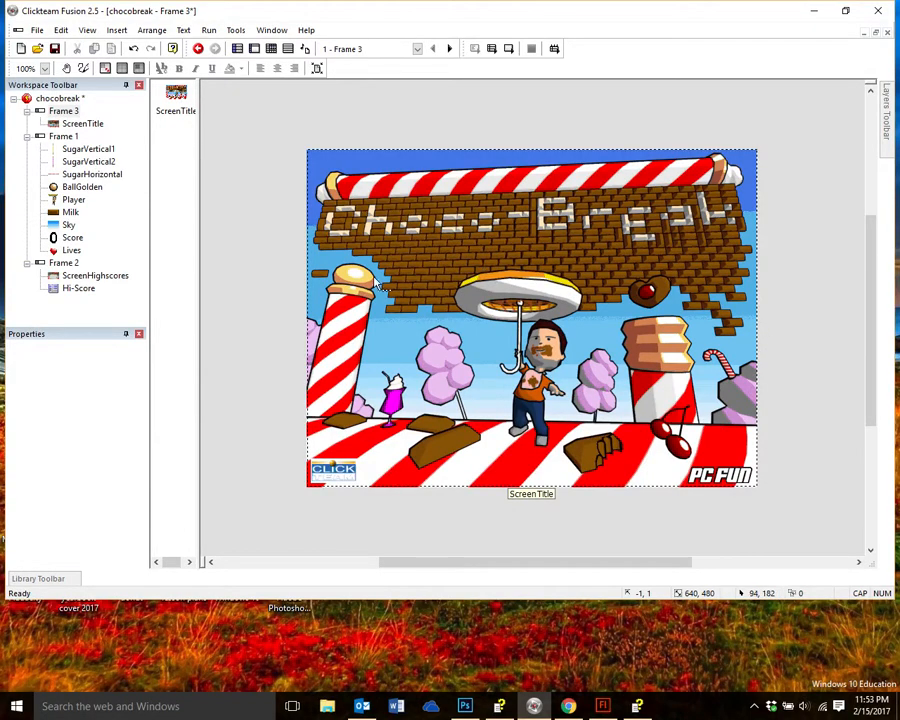
Step: Insert an Interface Button object near the bottom centre of Frame 3, at about 274, 432
click(117, 31)
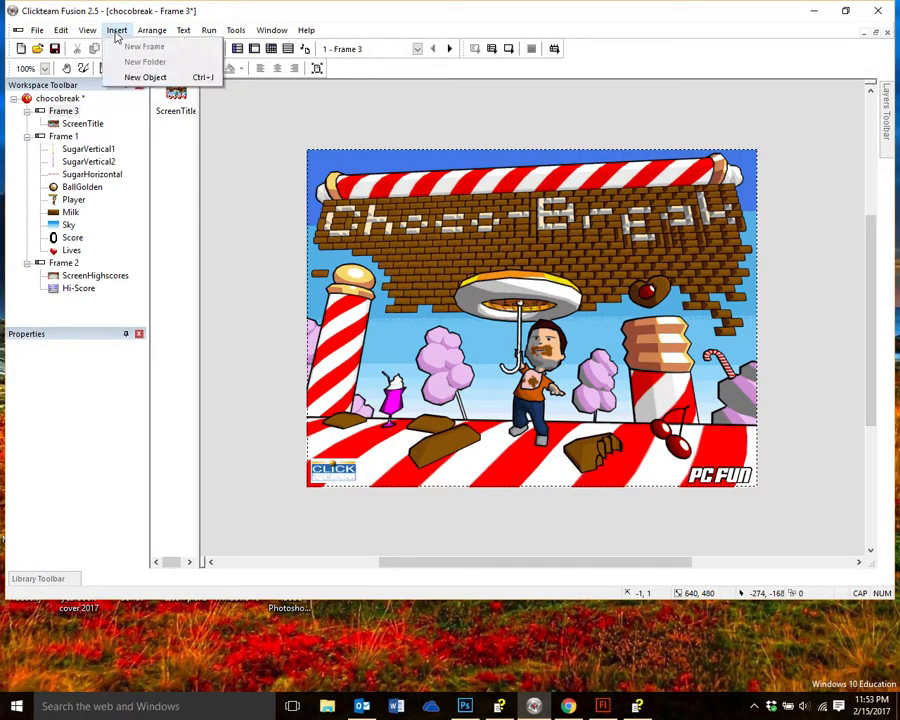
click(146, 78)
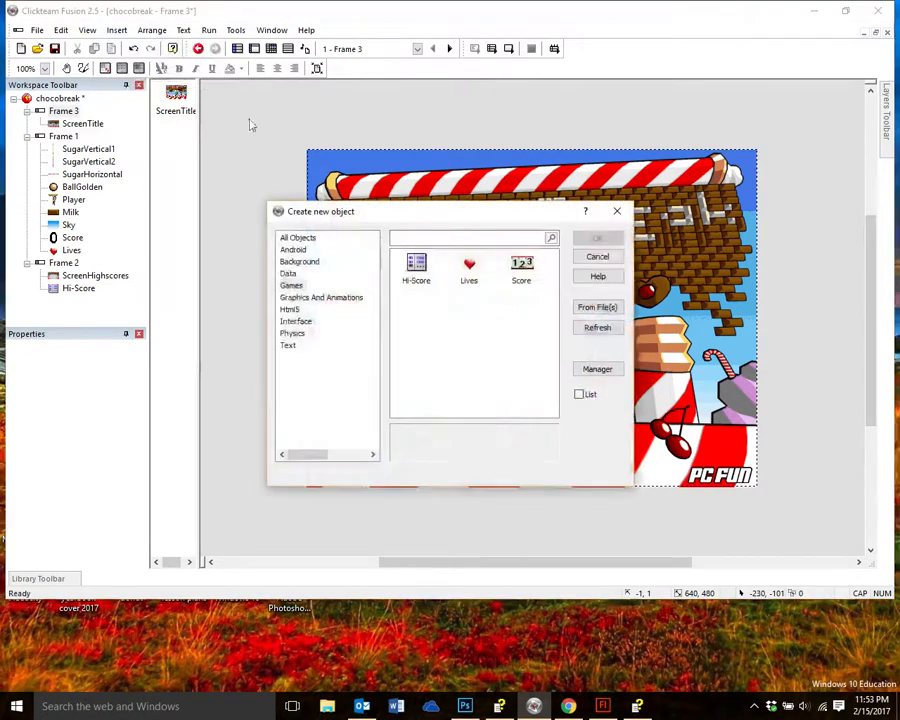
click(300, 322)
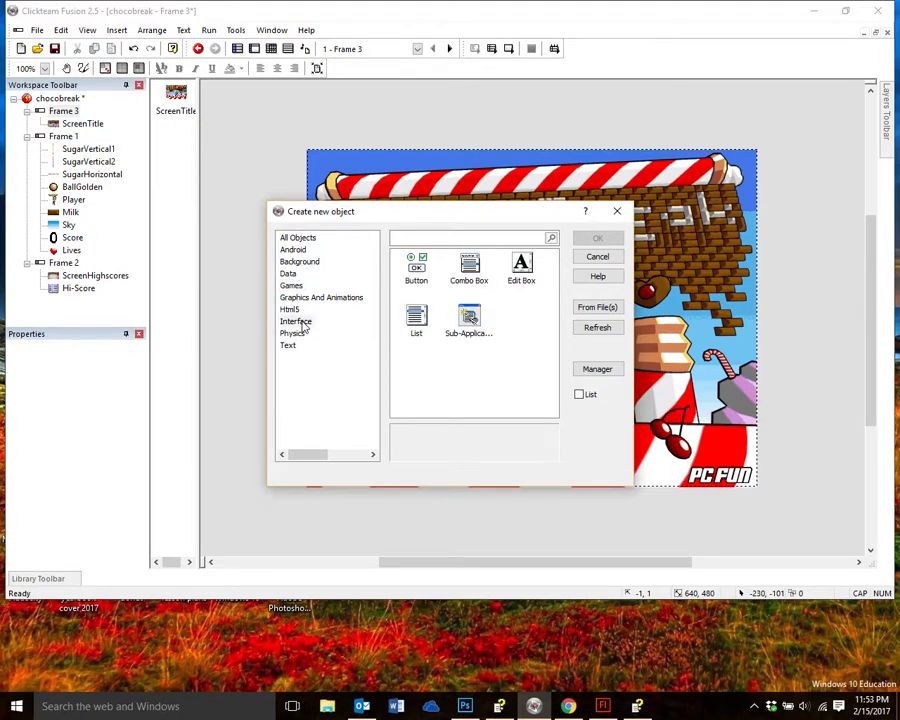
click(416, 270)
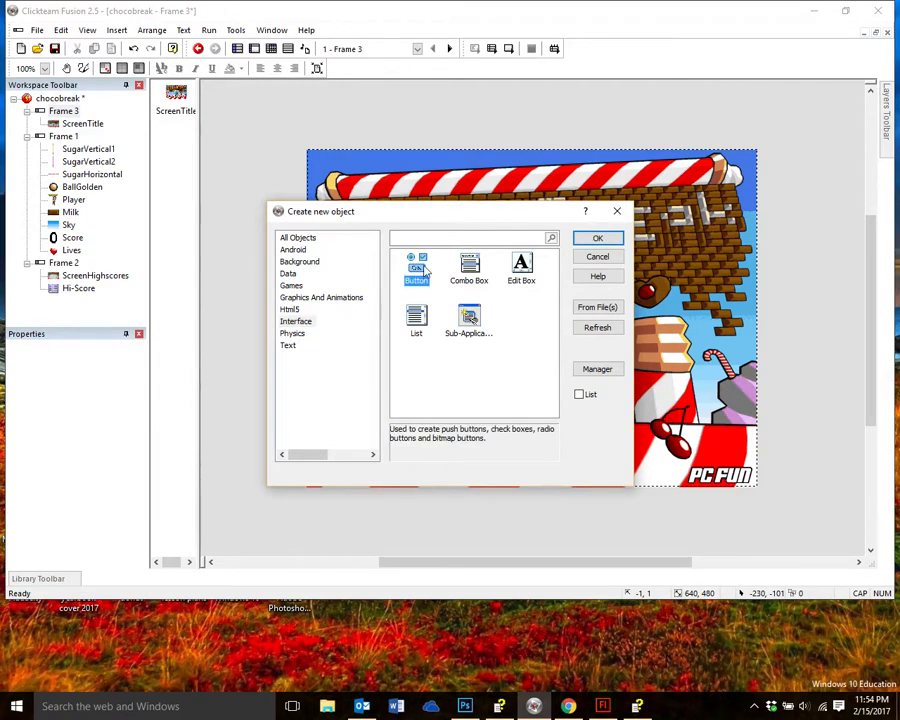
click(597, 238)
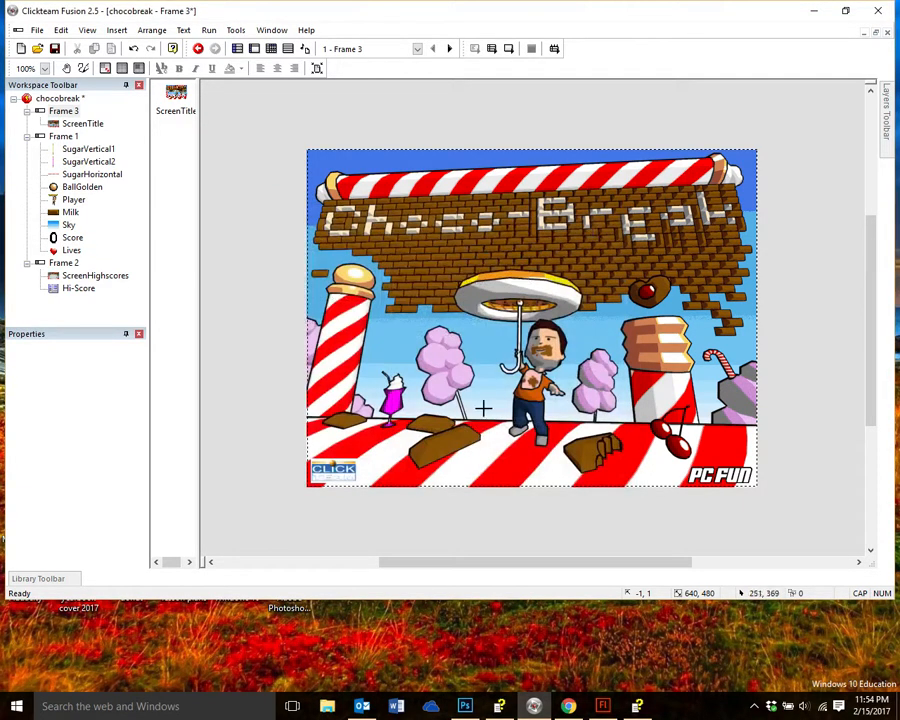
click(498, 452)
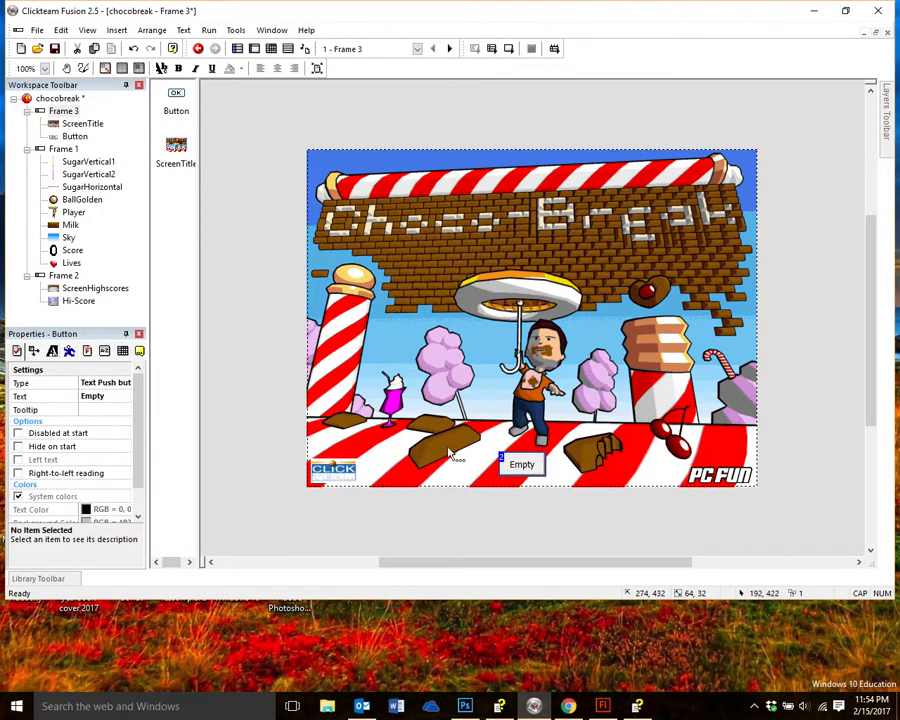
Step: Set the new button's text to Play
click(52, 351)
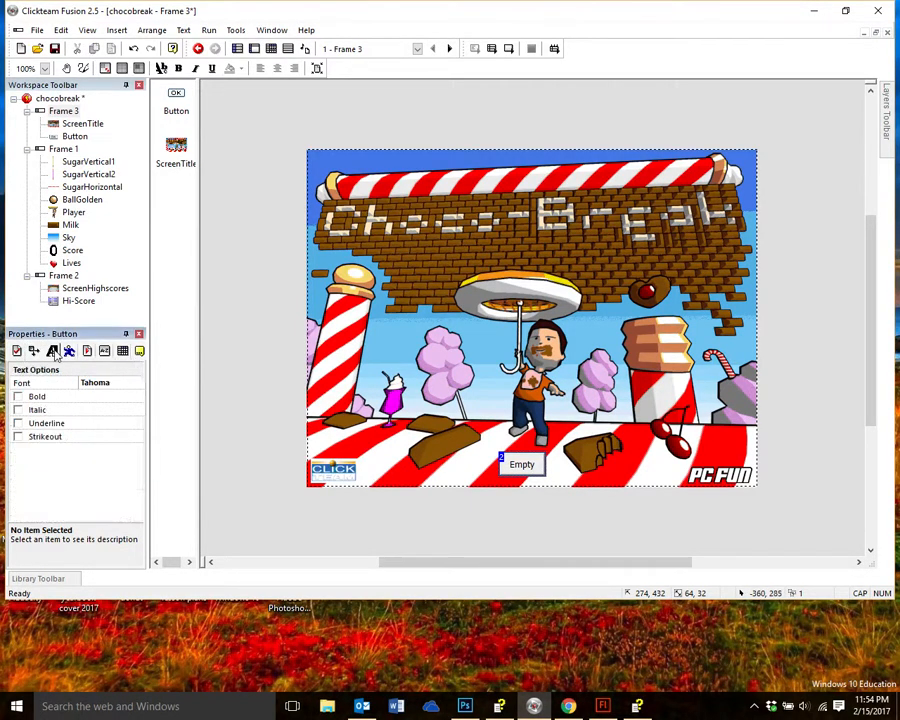
click(34, 351)
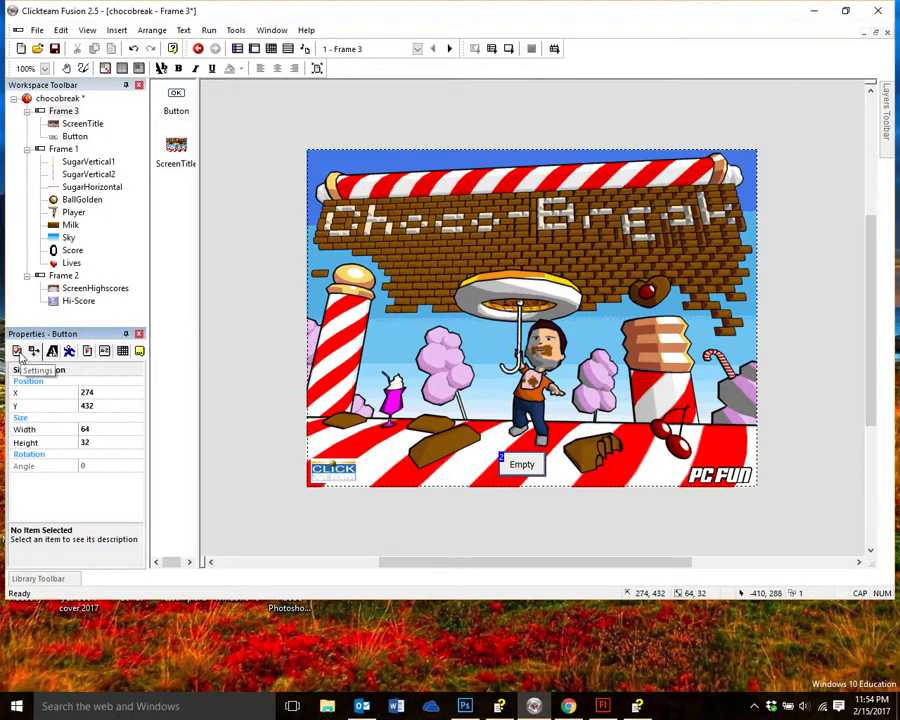
click(17, 351)
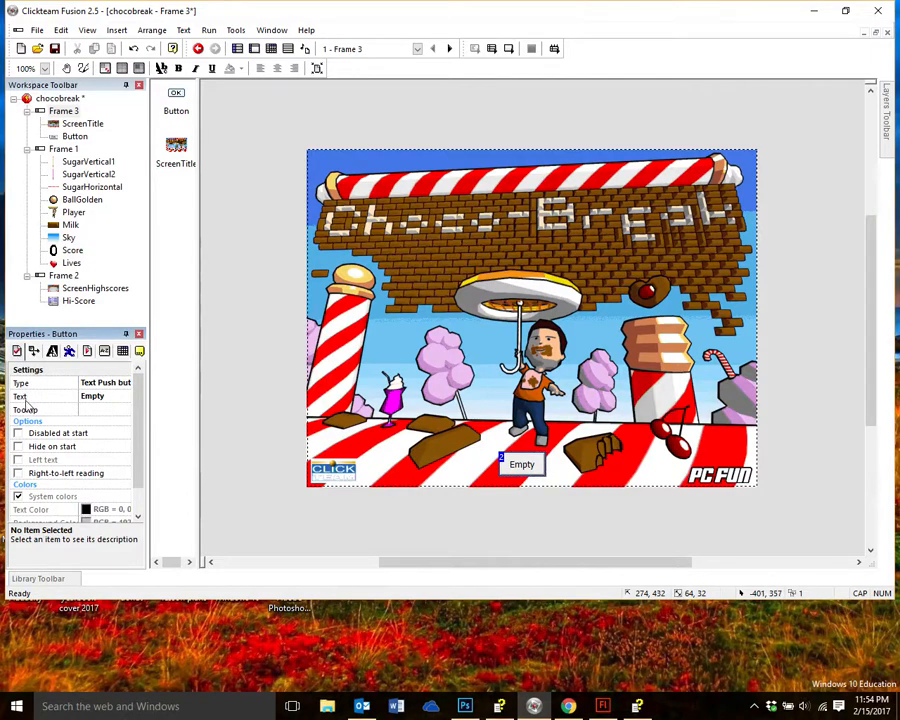
click(95, 397)
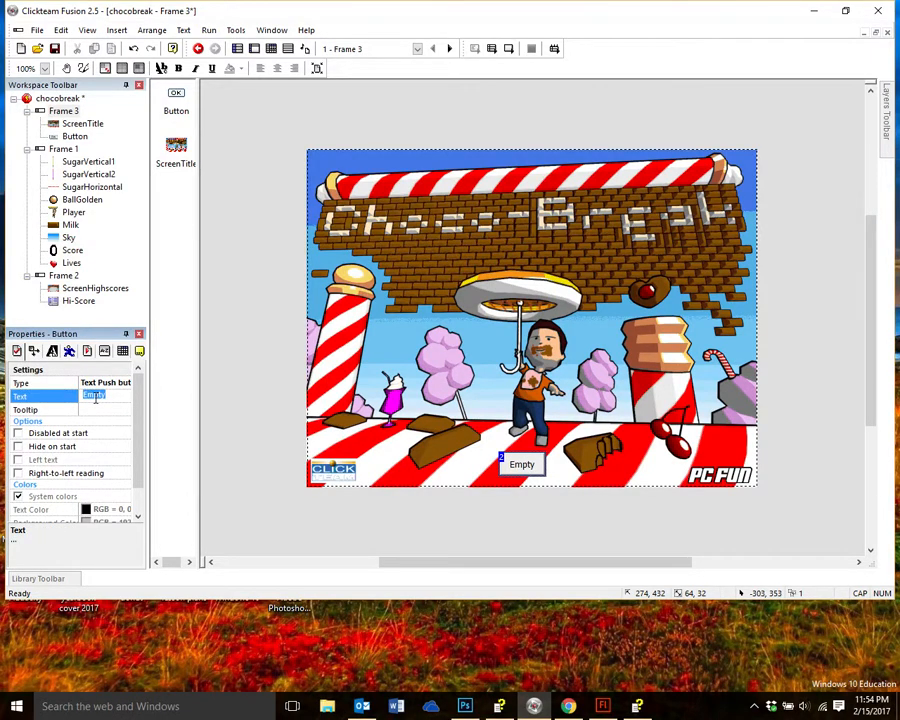
text(pl)
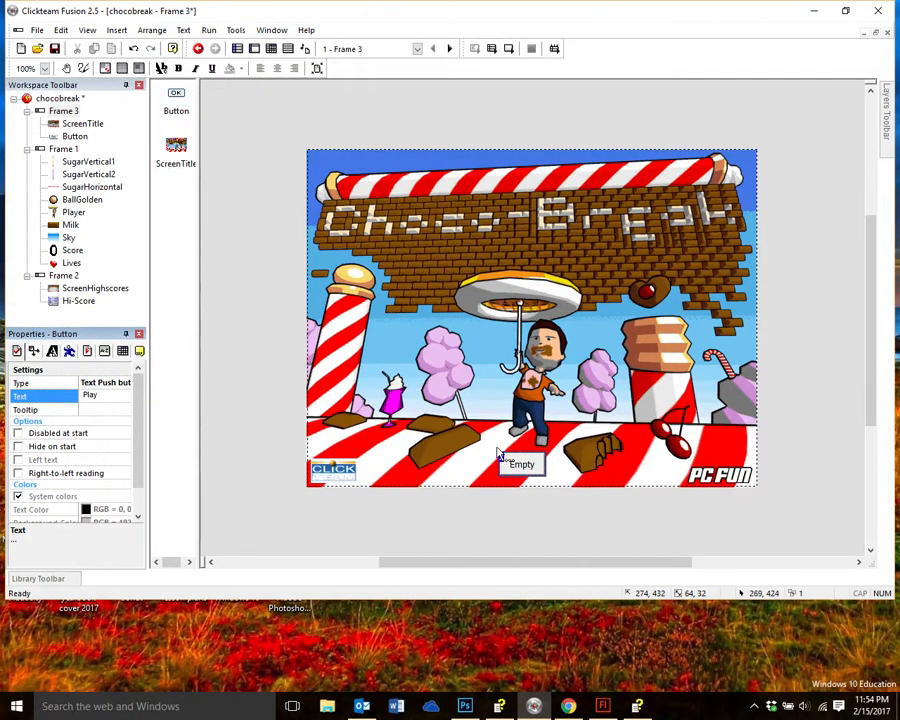
key(Tab)
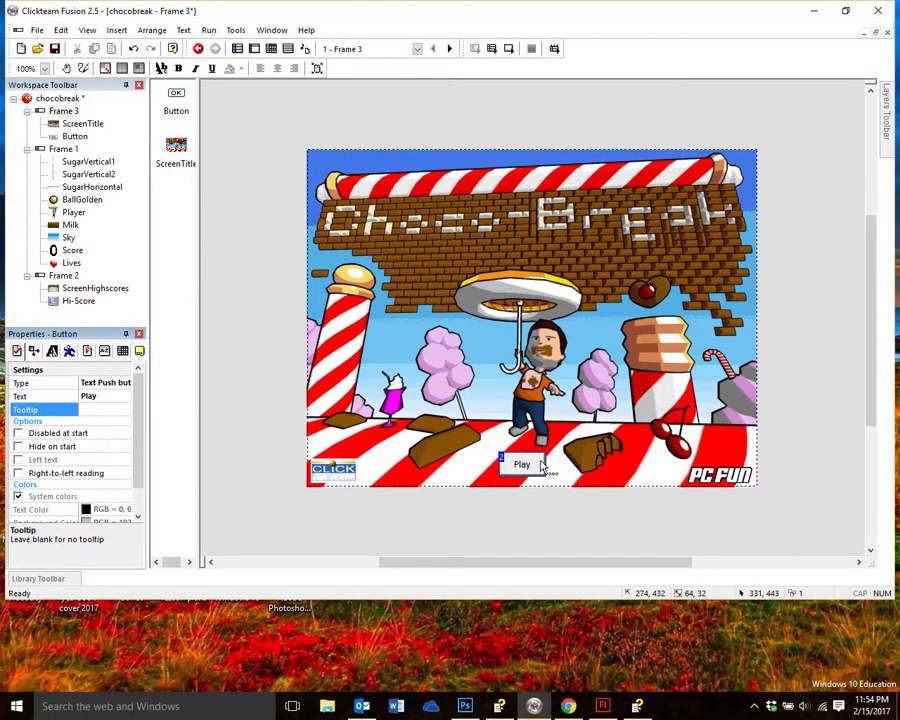
Step: Enlarge the Play button to about 113 x 56 and centre it below the character at about 261, 413
click(546, 462)
drag(550, 449, 581, 434)
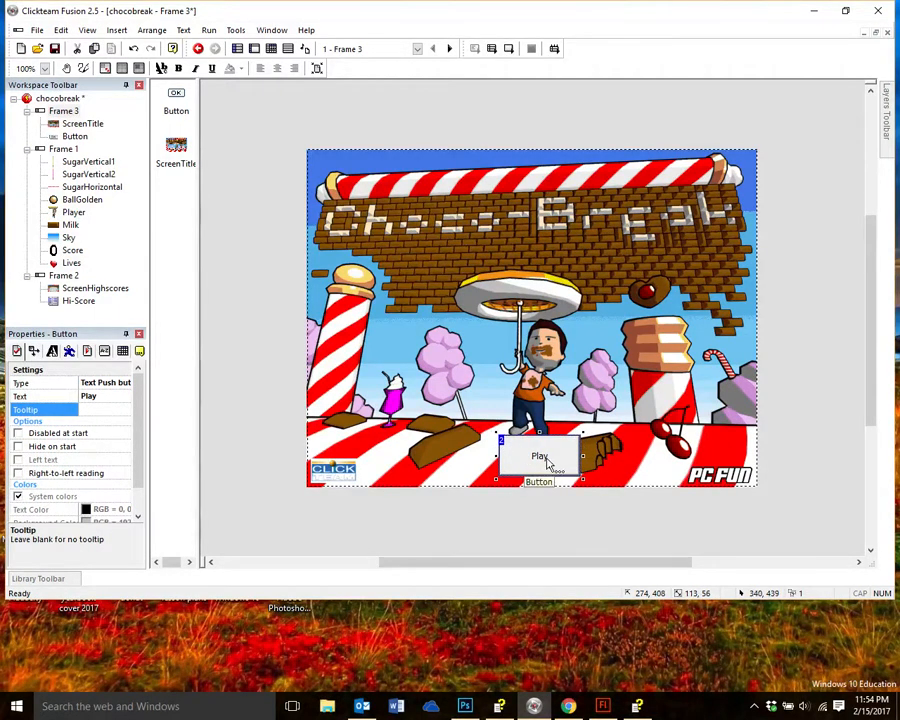
drag(536, 435, 527, 439)
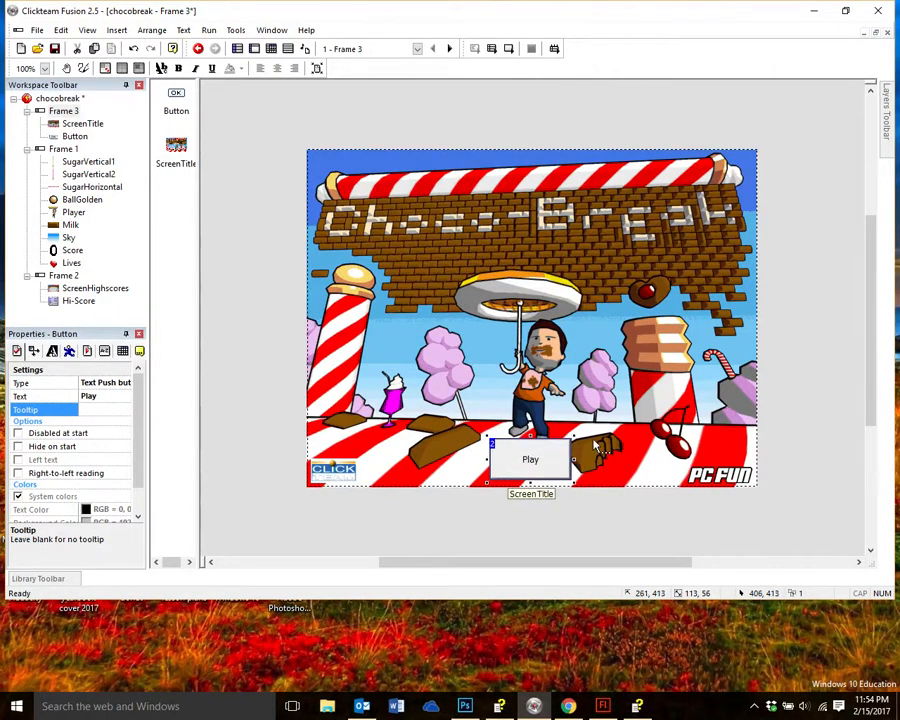
click(588, 440)
click(533, 460)
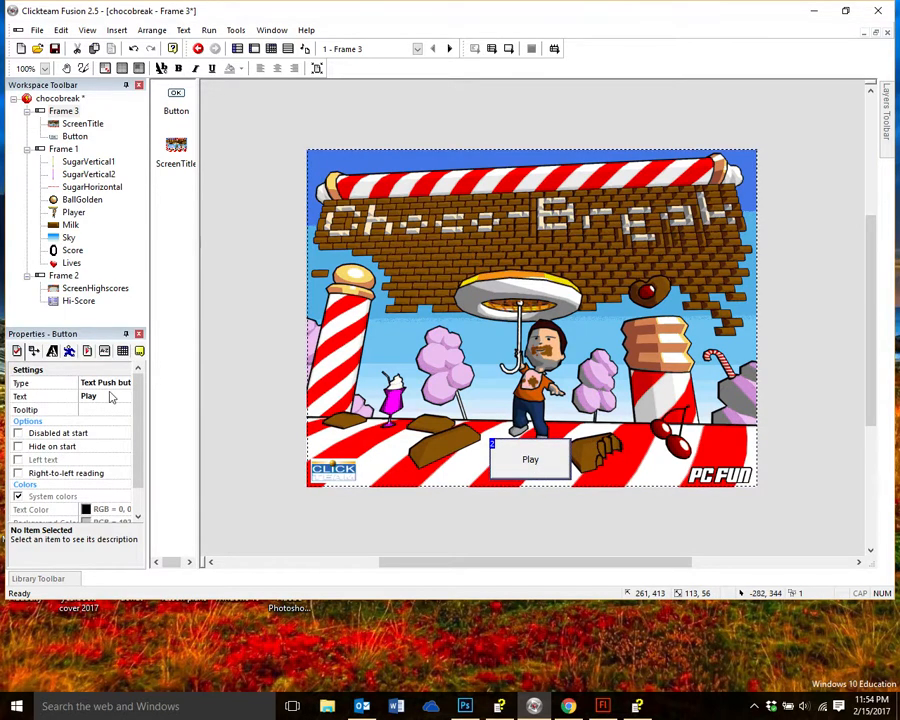
Step: Set the Play button's Tahoma font size to 16
click(52, 351)
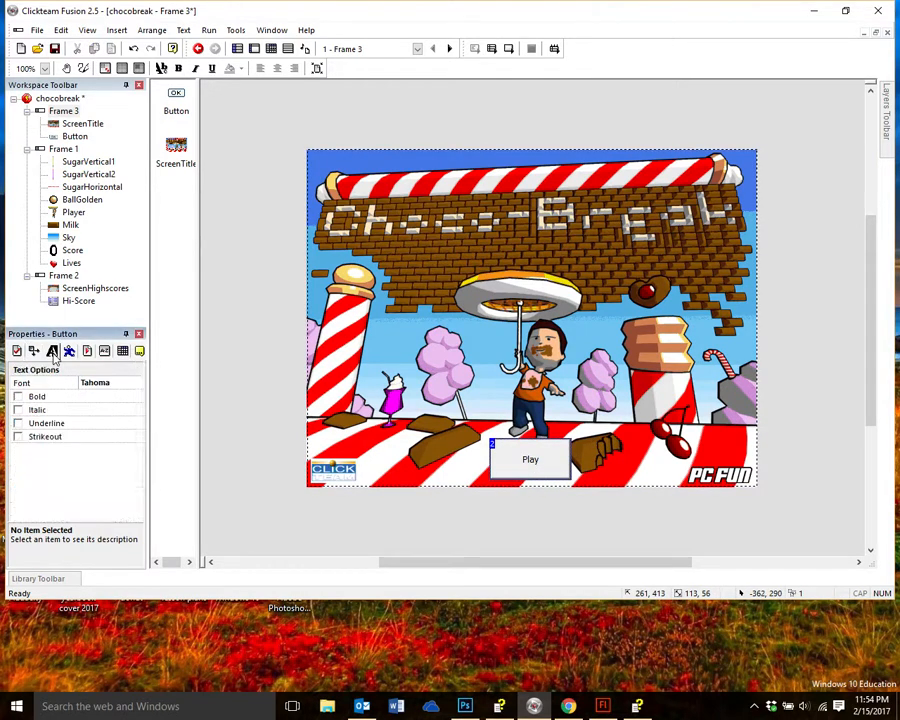
click(88, 384)
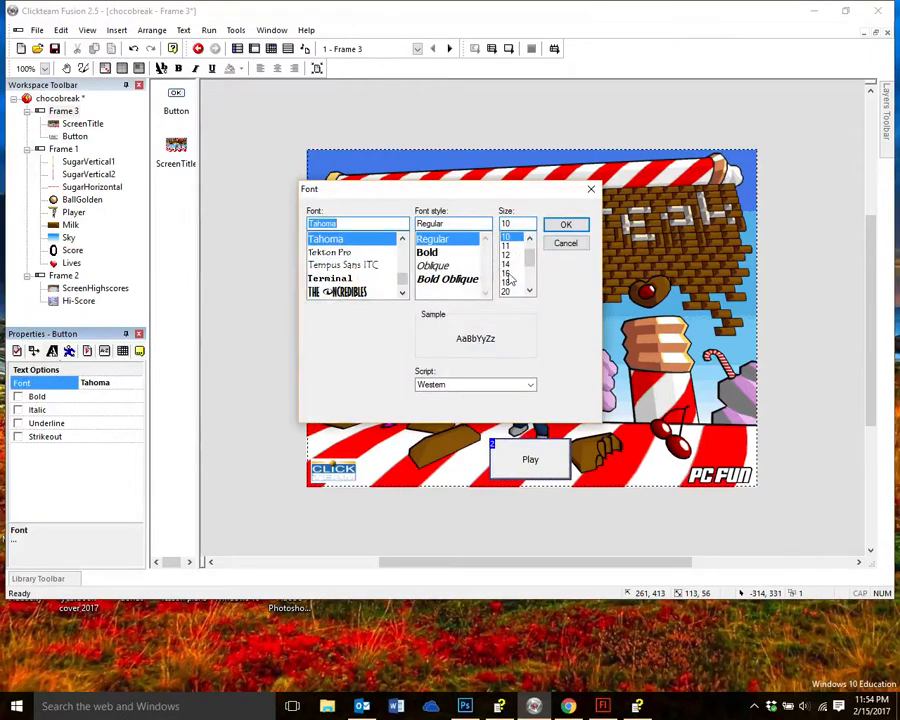
click(508, 274)
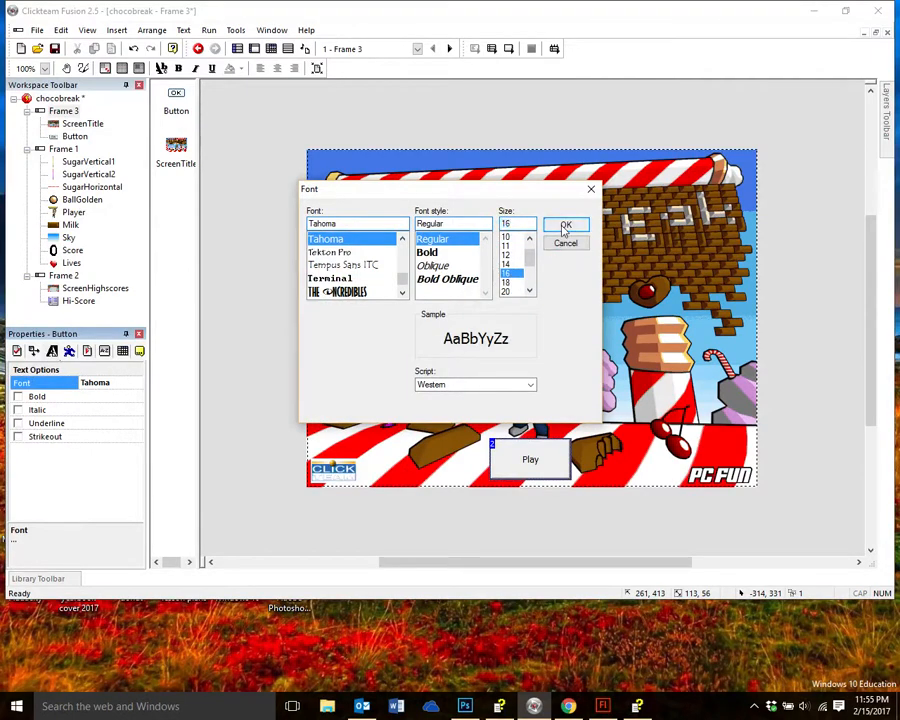
click(565, 226)
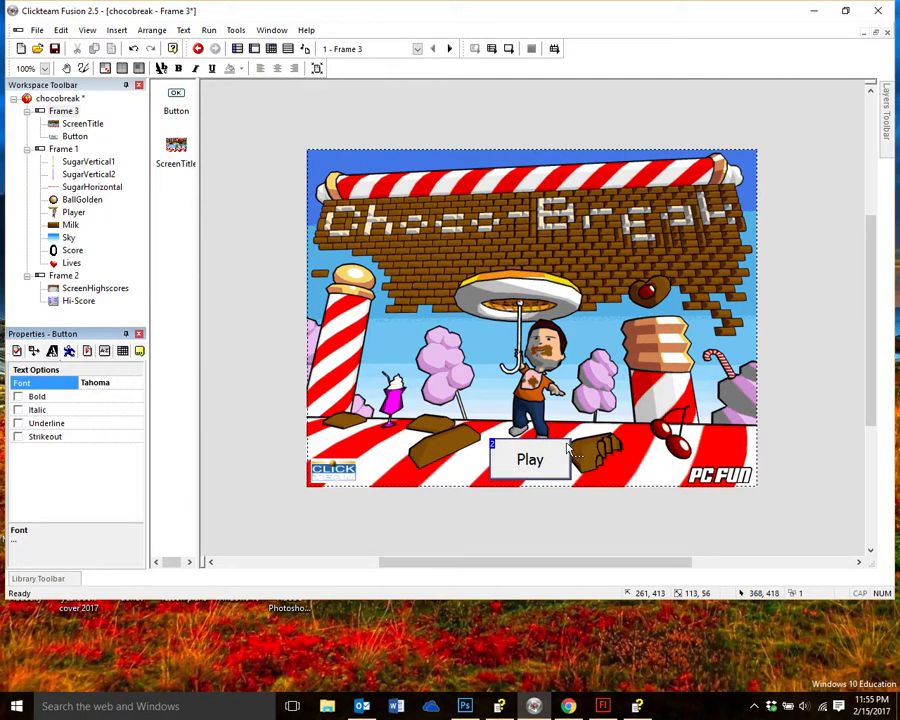
Step: Add an event to Frame 3 with the mouse condition User clicks, using the left button and a single click
click(270, 52)
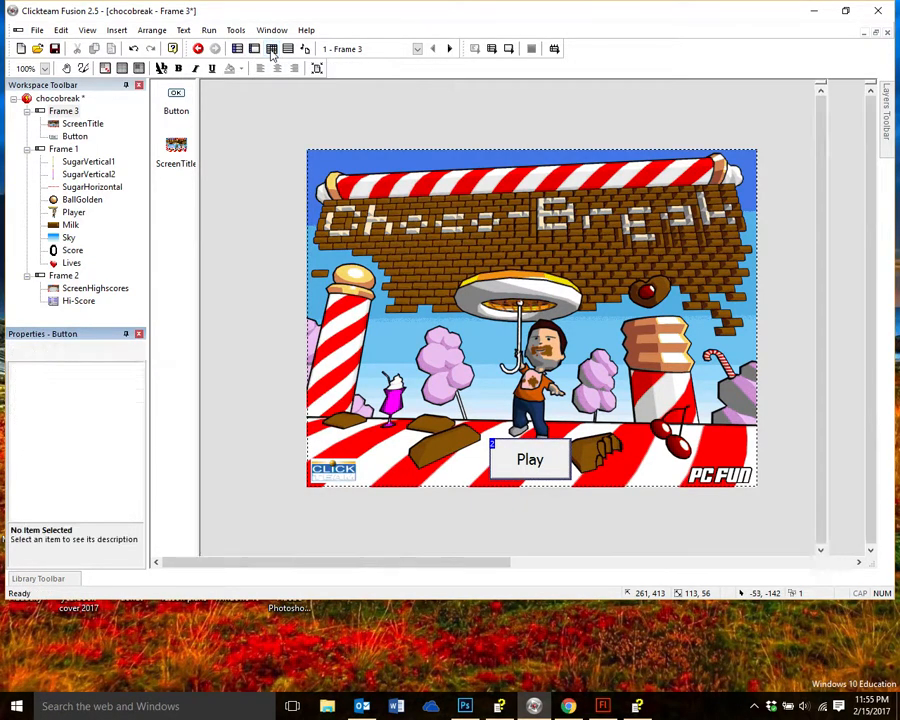
click(213, 110)
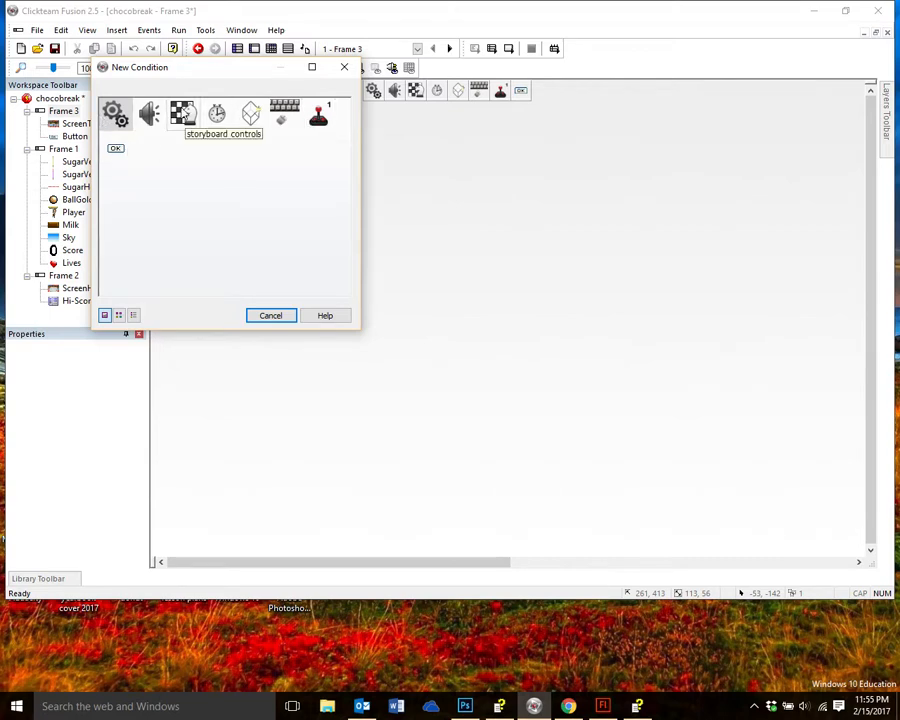
right_click(183, 112)
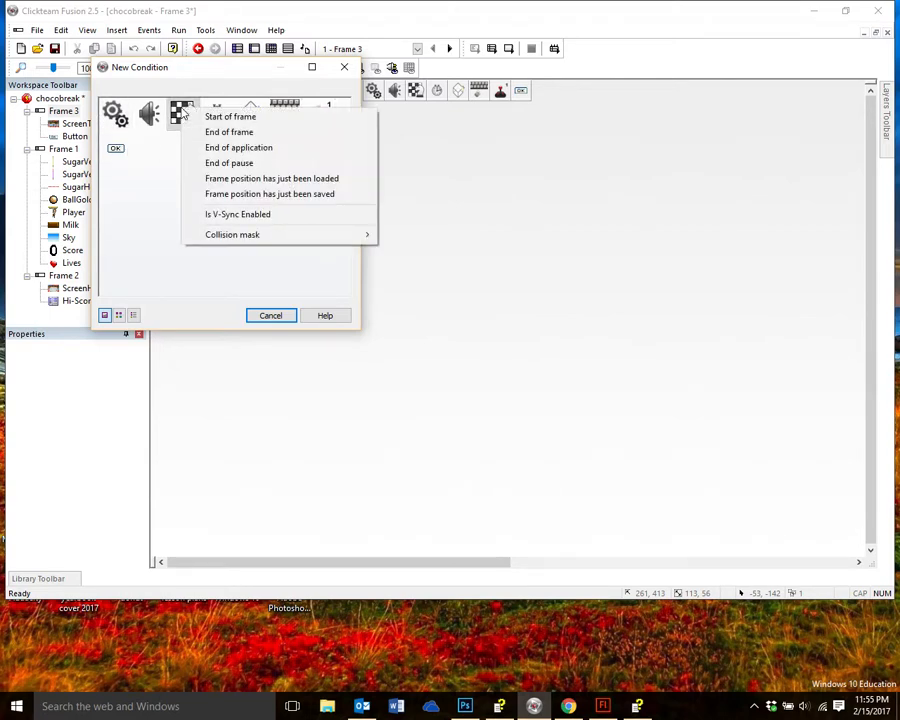
click(163, 171)
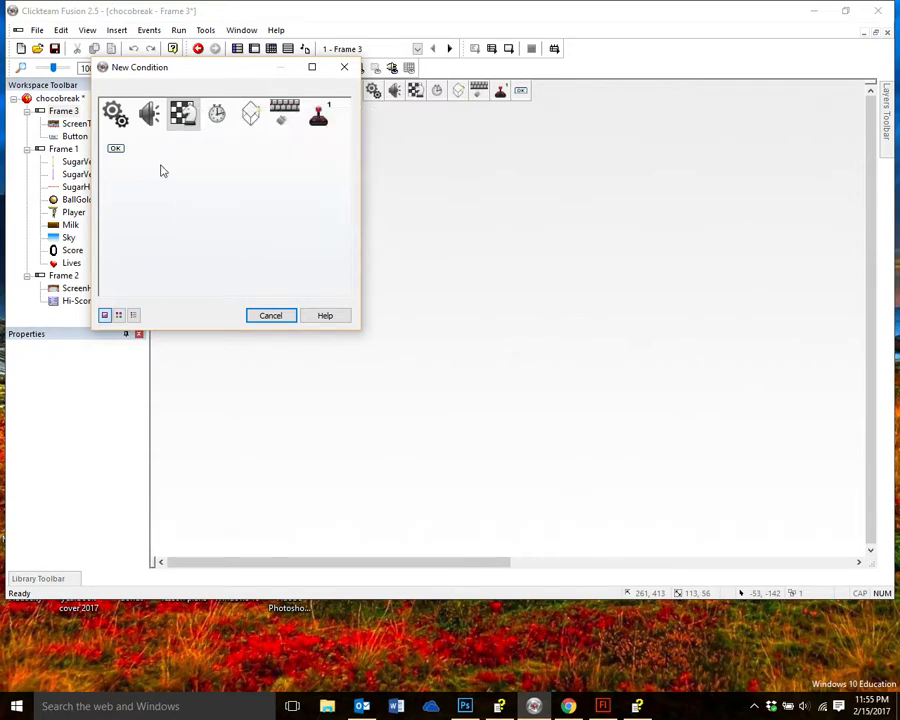
right_click(318, 117)
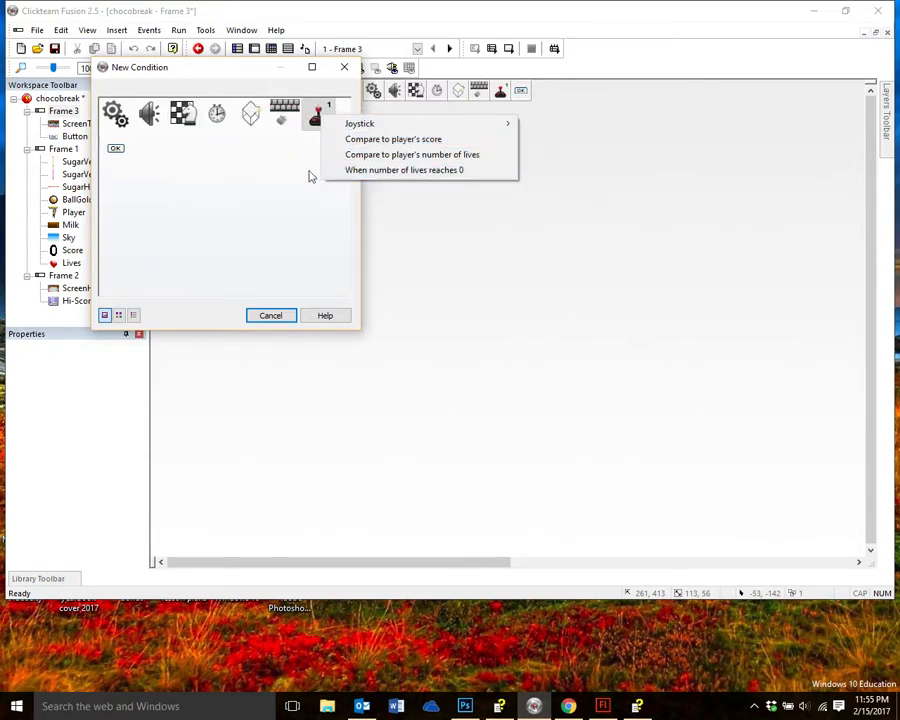
right_click(278, 116)
right_click(278, 114)
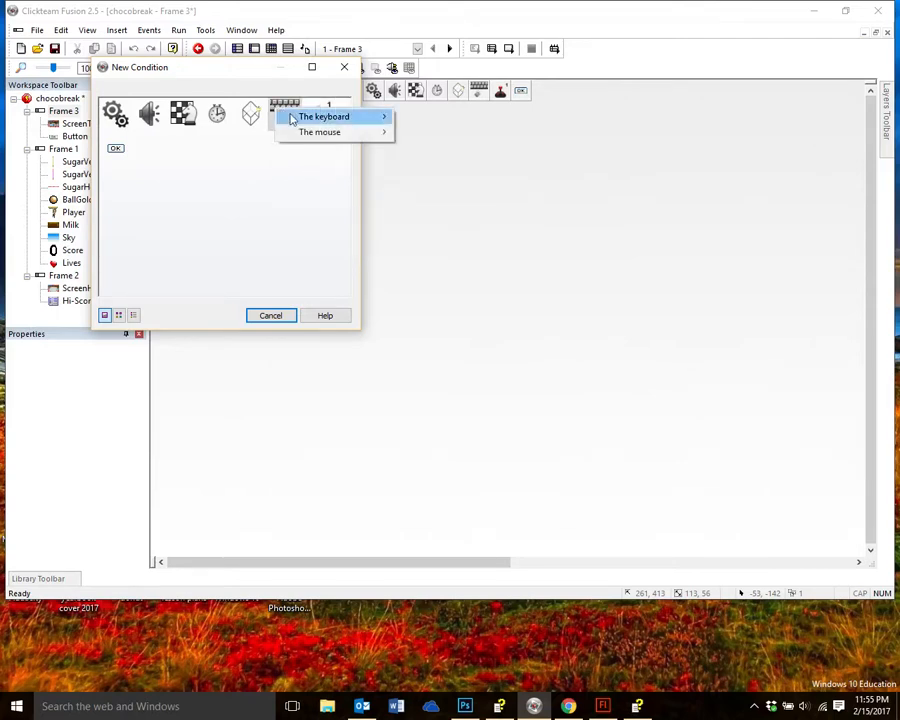
mouse_move(343, 120)
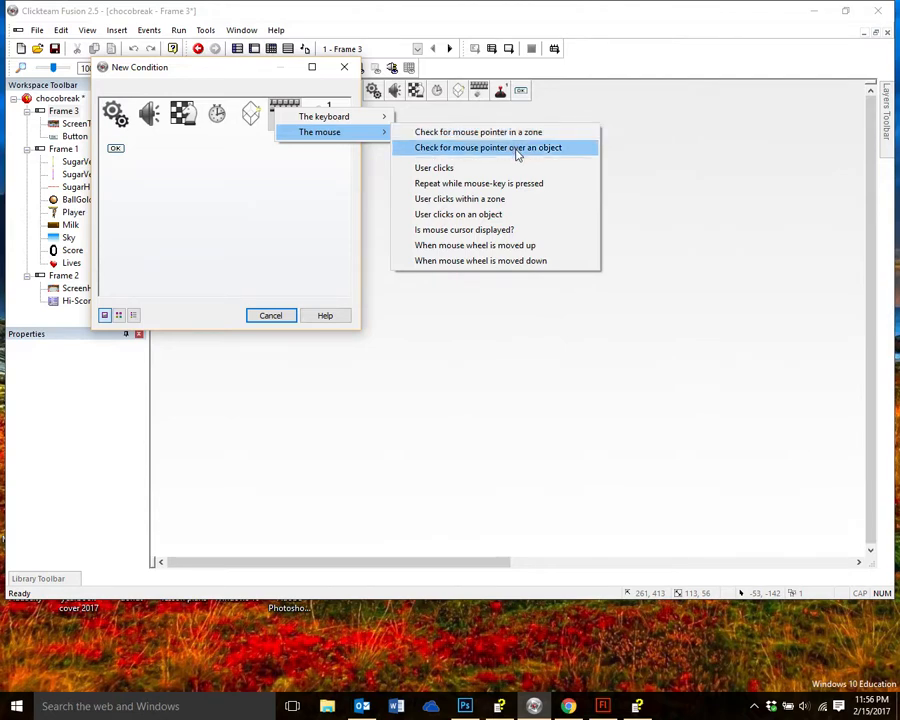
click(437, 170)
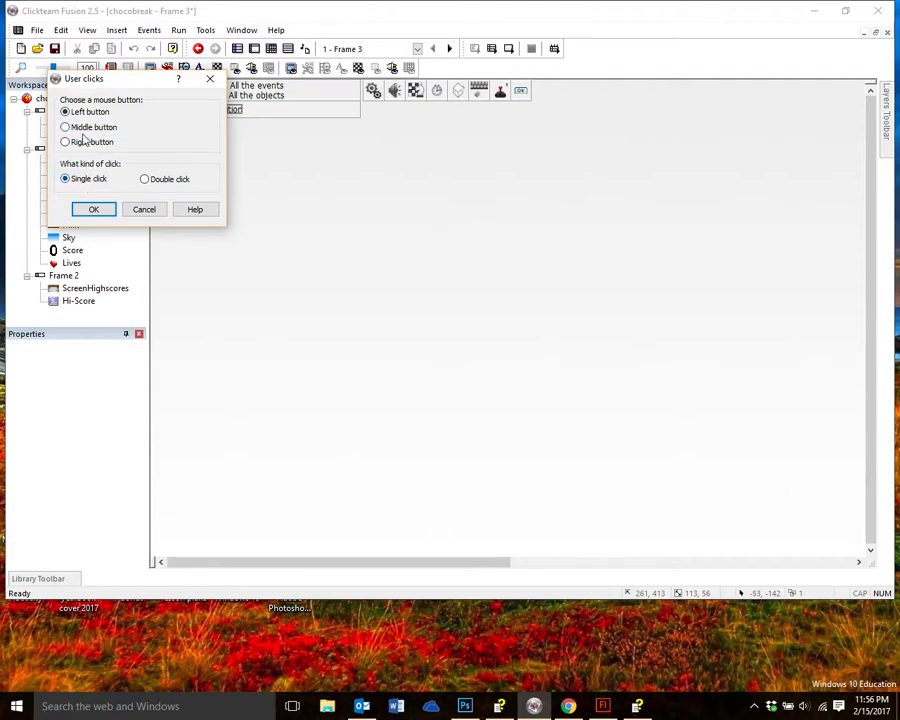
click(104, 210)
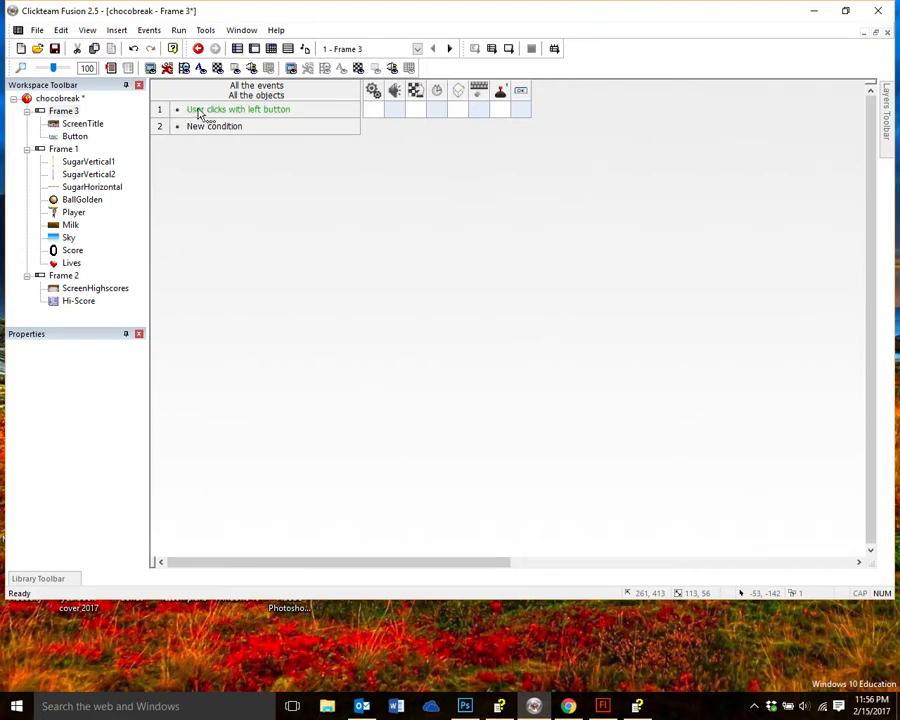
right_click(266, 112)
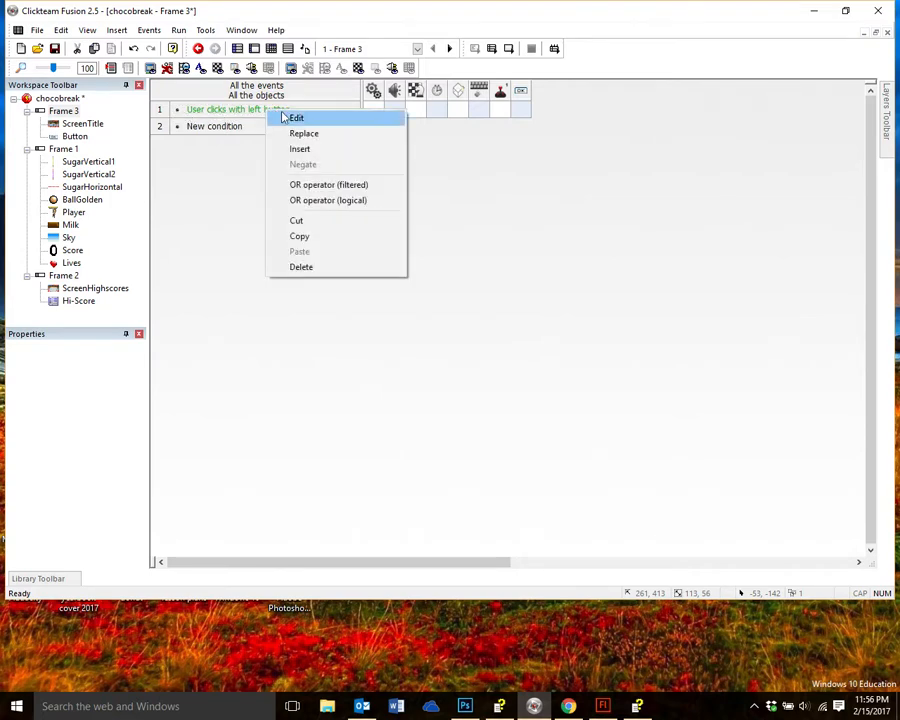
click(296, 118)
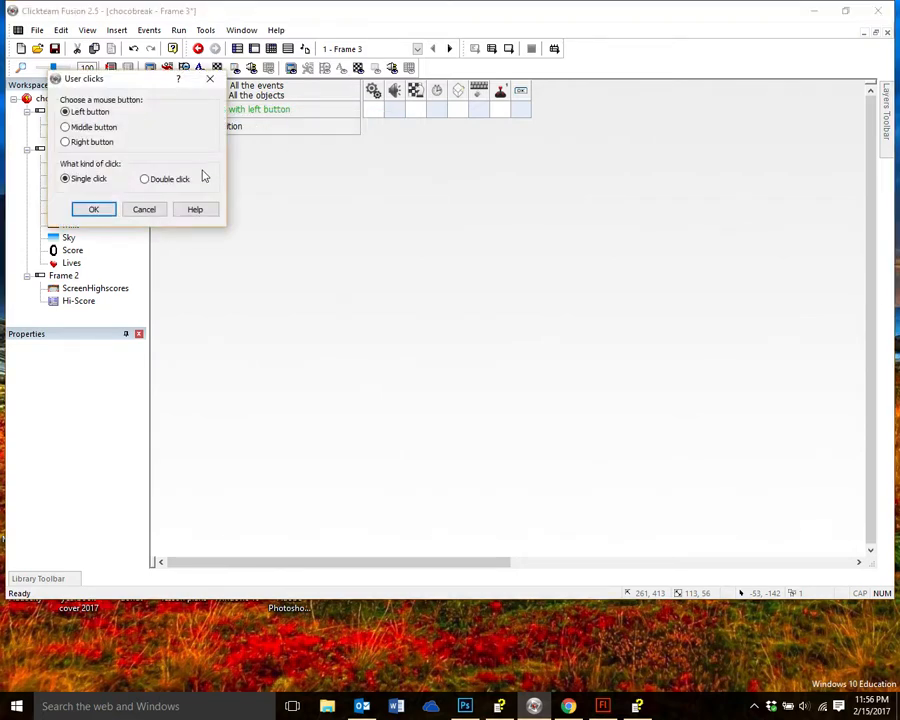
click(144, 210)
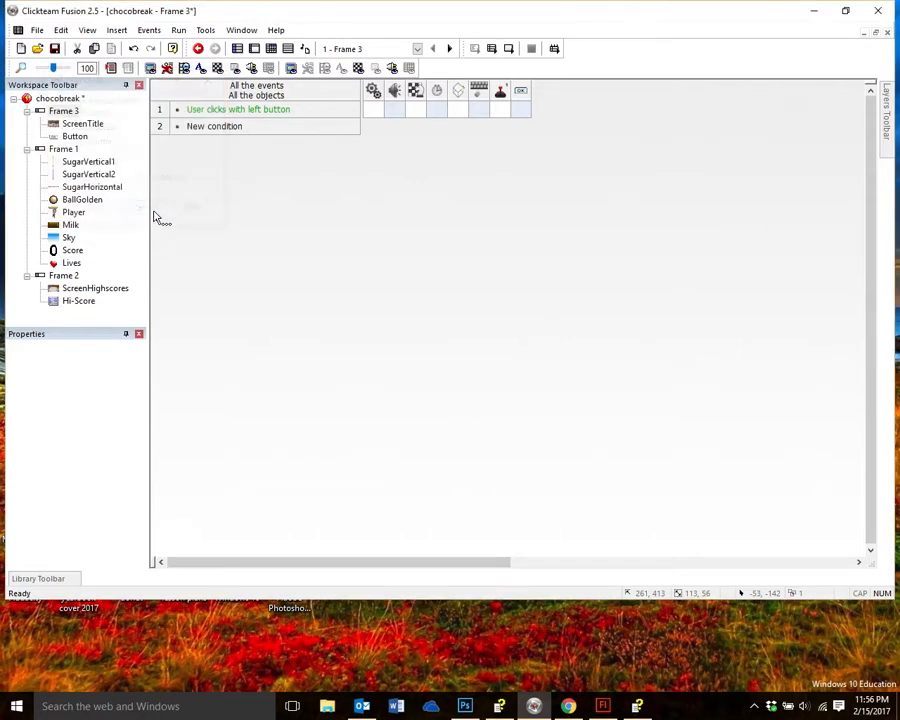
right_click(248, 113)
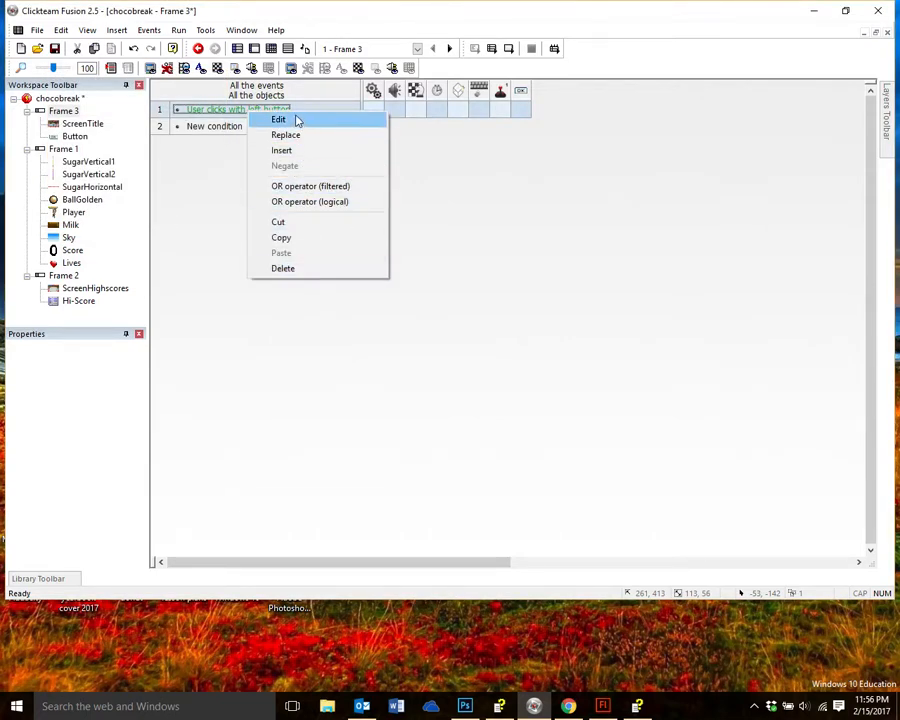
click(295, 119)
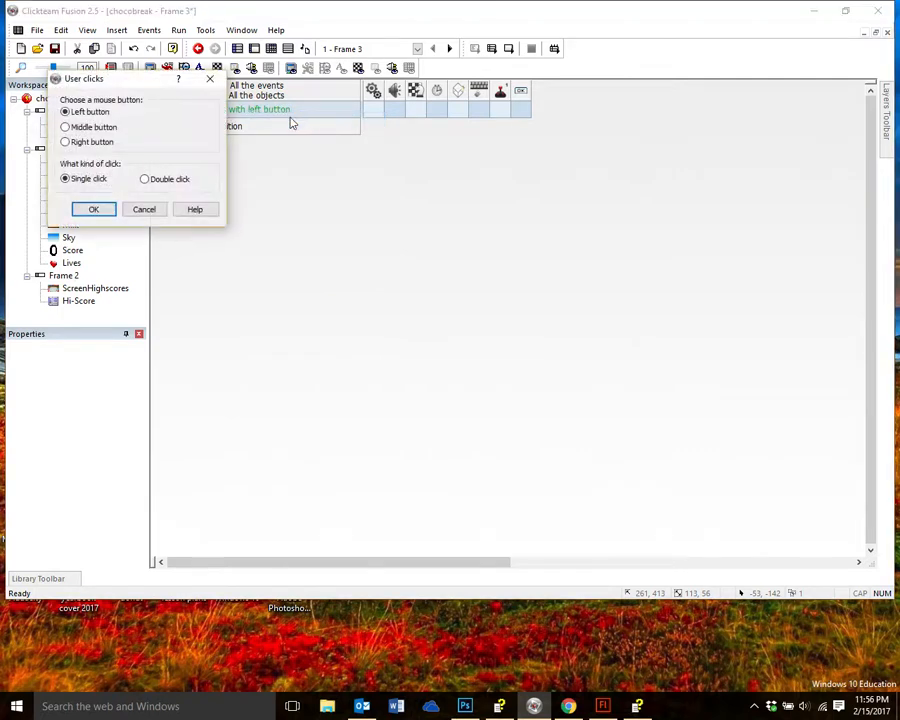
click(150, 211)
click(265, 110)
right_click(268, 111)
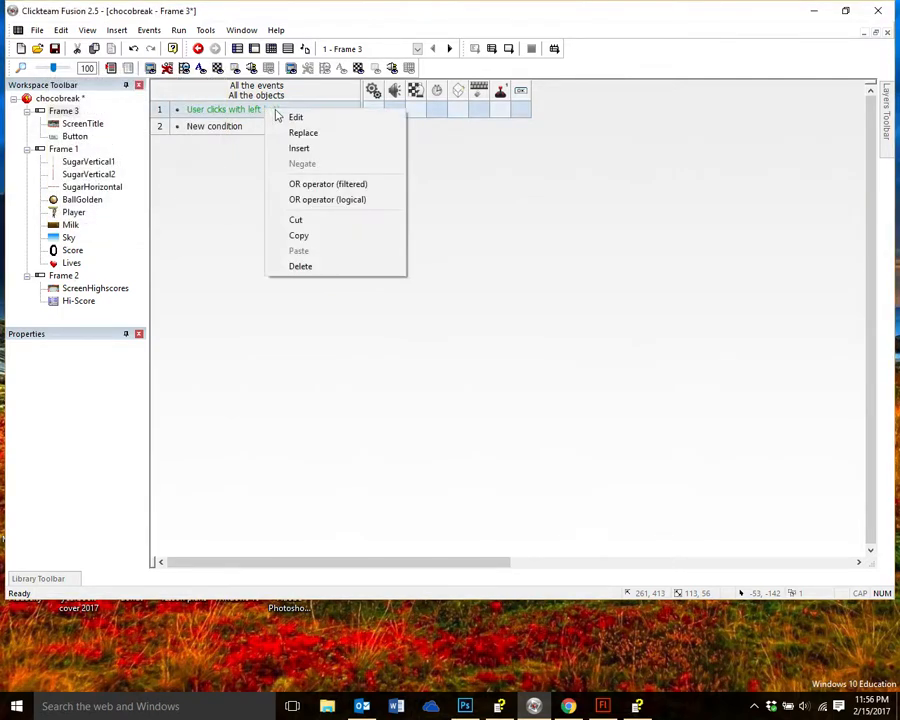
click(304, 134)
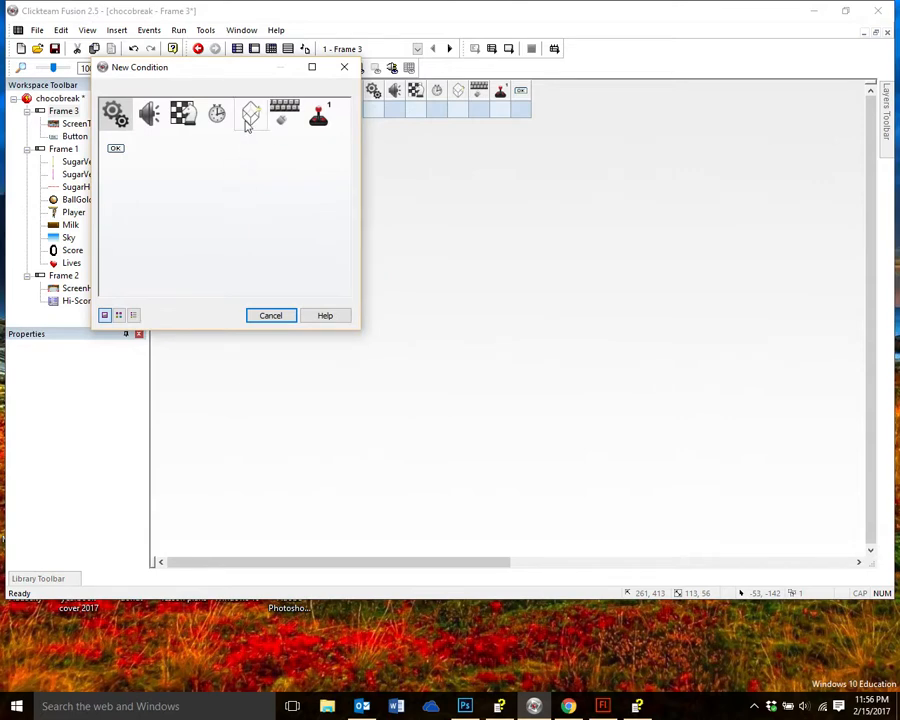
click(282, 119)
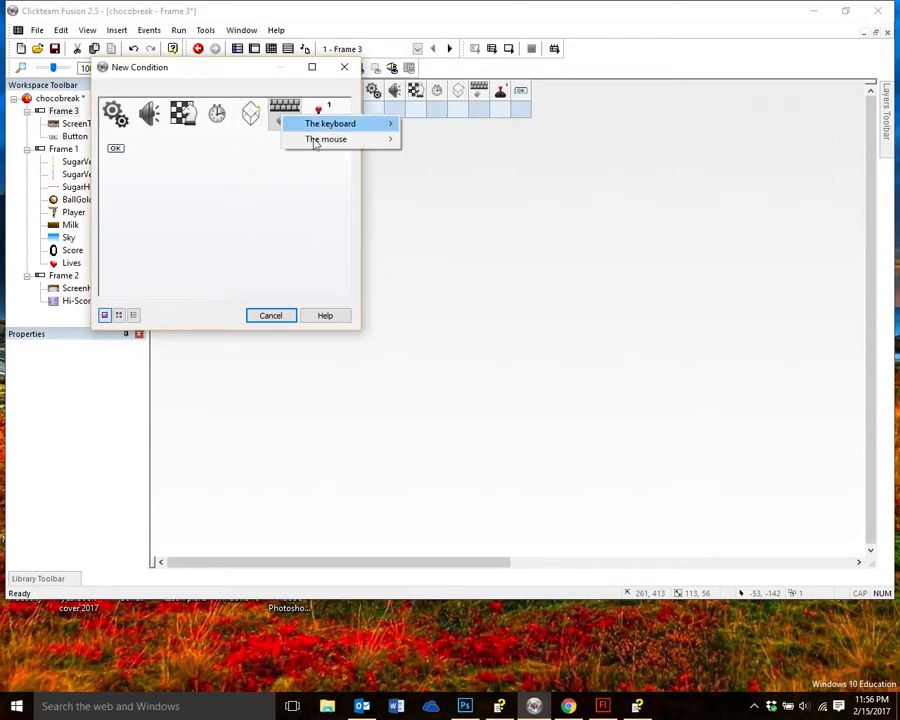
mouse_move(316, 146)
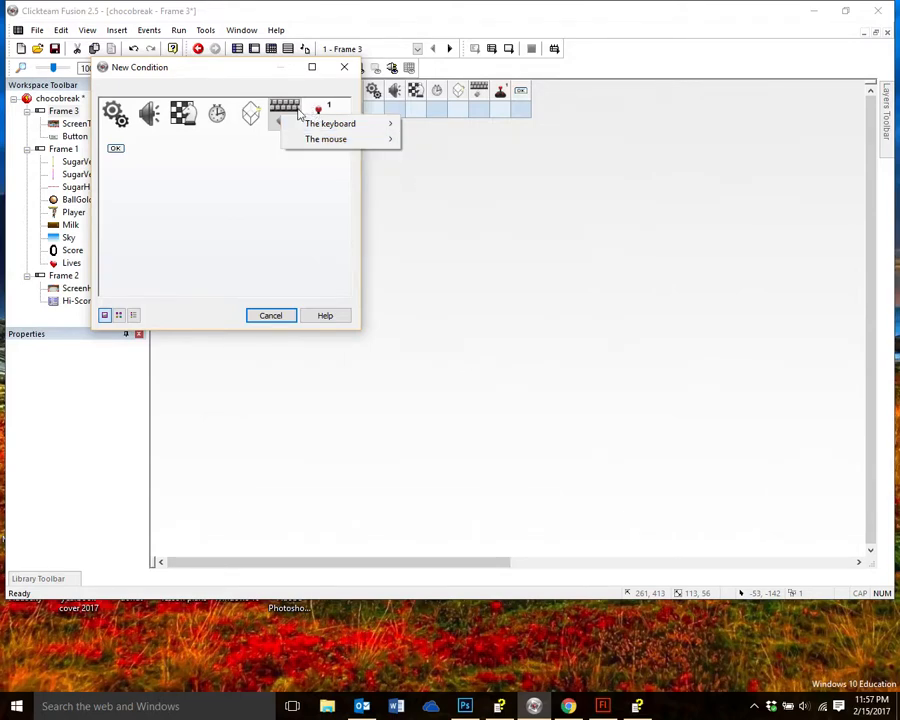
click(310, 180)
click(284, 116)
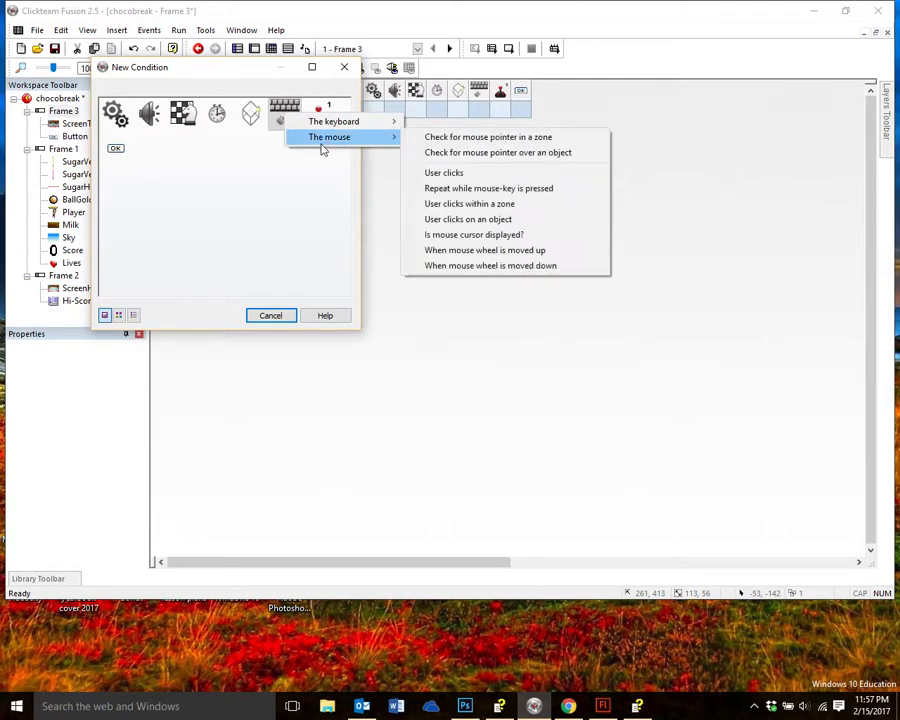
click(298, 234)
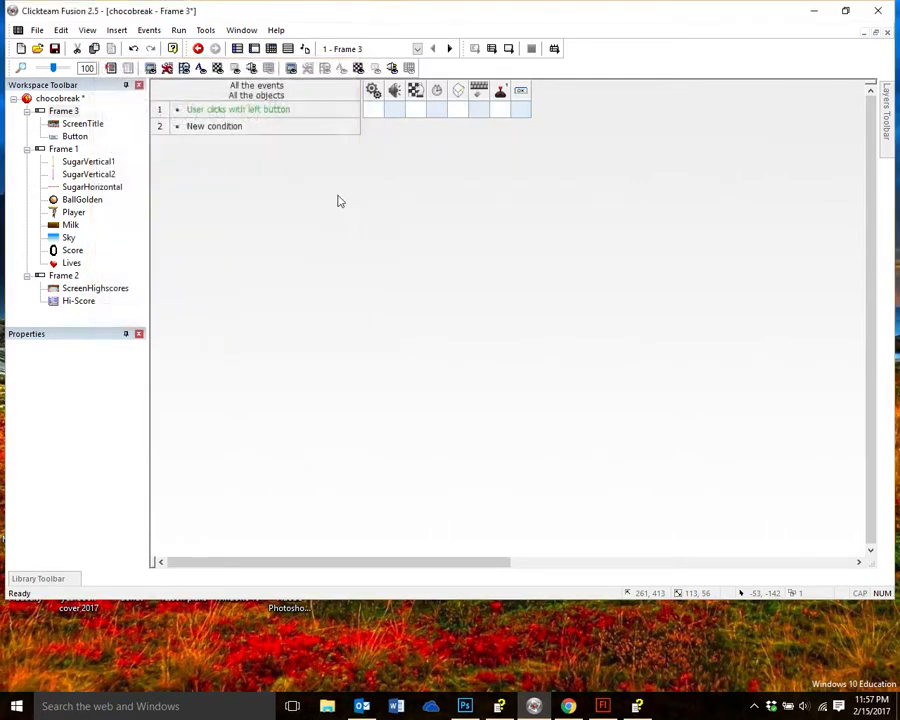
Step: Try to replace the event's condition with User clicks on an object, using a single left click
right_click(265, 116)
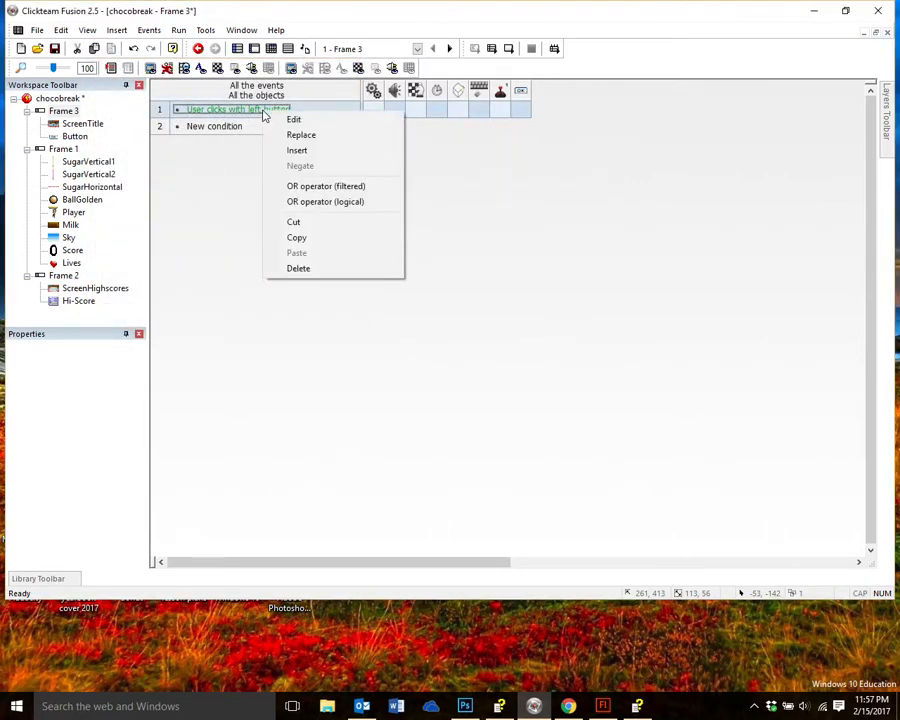
click(314, 135)
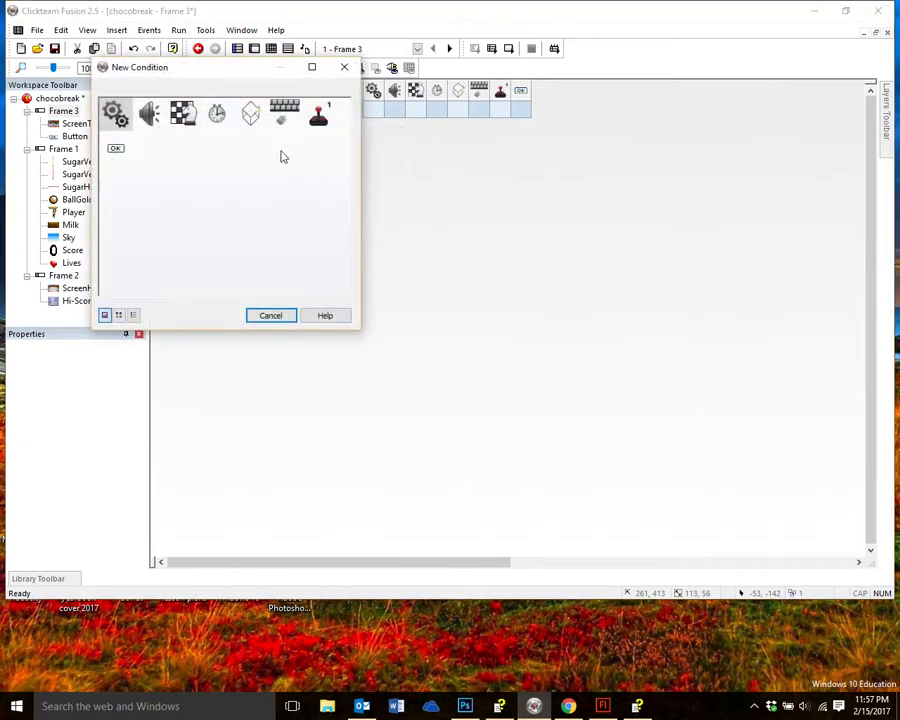
click(287, 116)
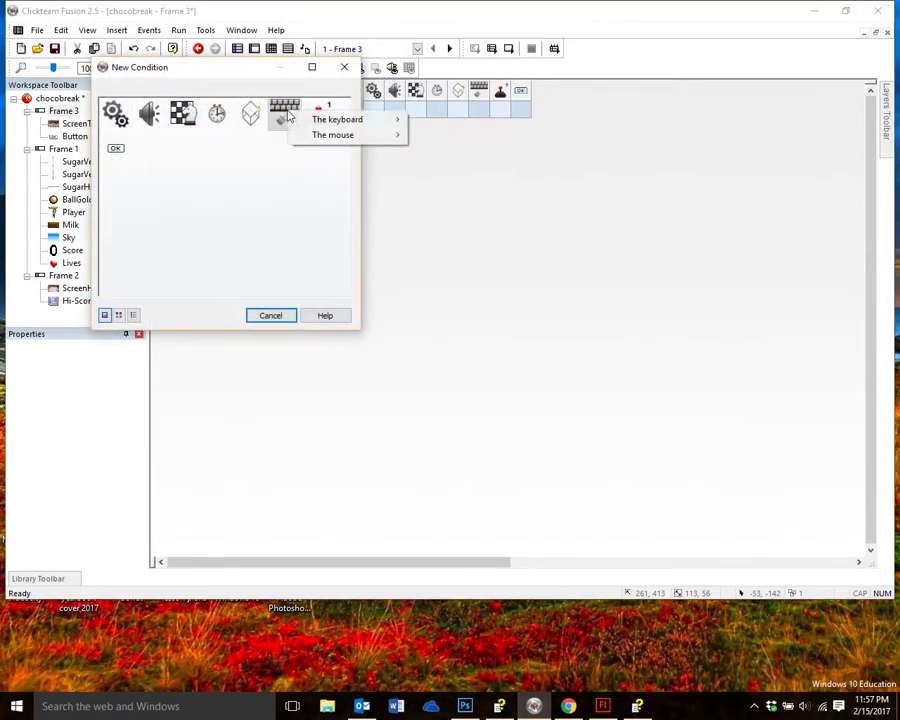
mouse_move(338, 140)
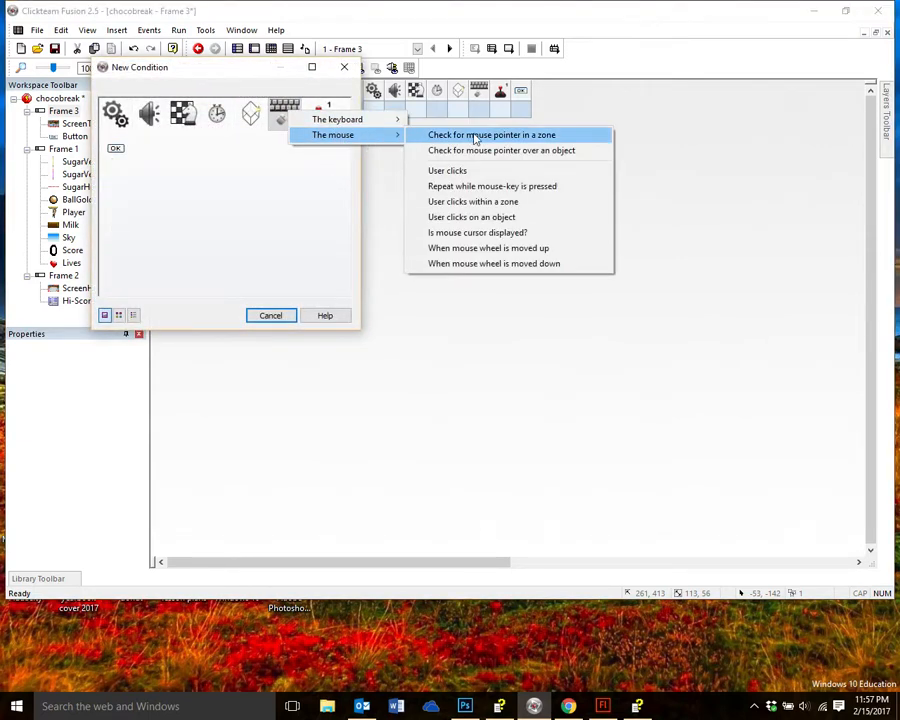
click(519, 218)
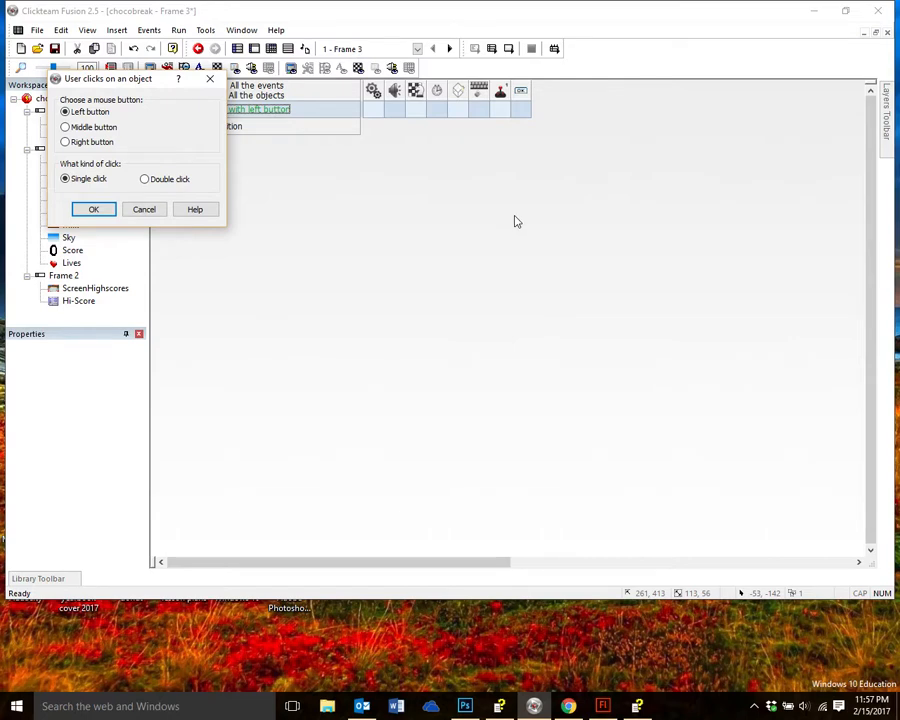
click(94, 211)
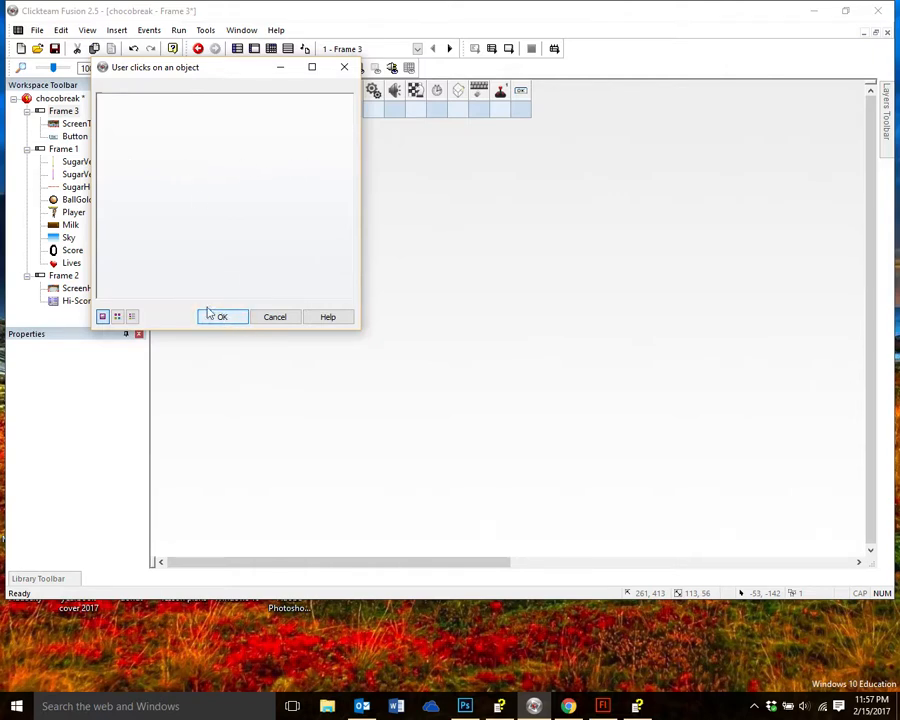
drag(170, 70, 463, 168)
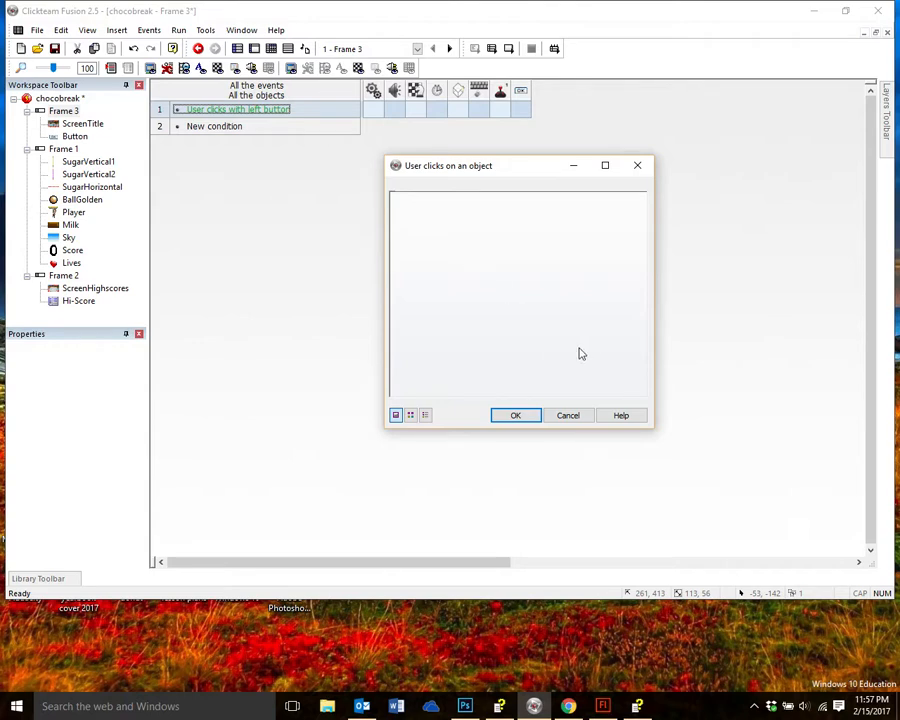
click(583, 416)
Step: Set the event's condition to User clicks with a single left click and add the Next frame storyboard action
right_click(274, 117)
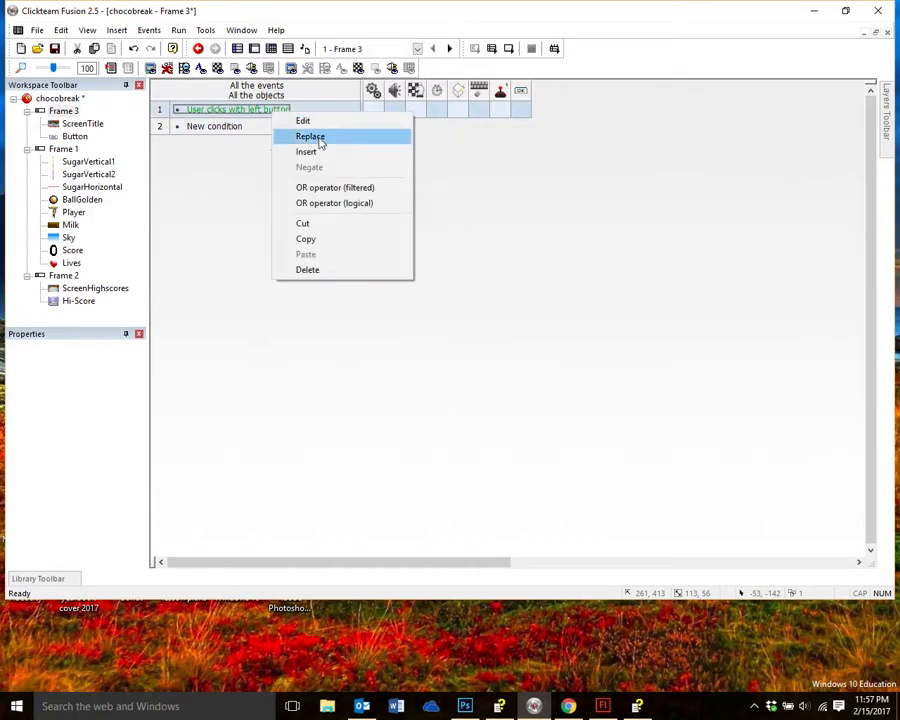
click(317, 137)
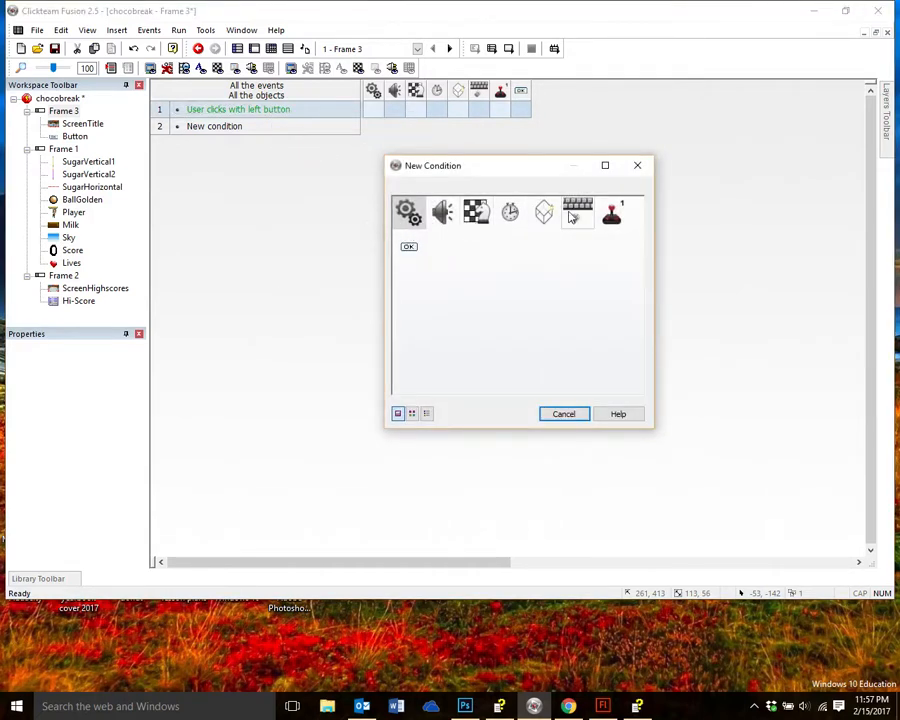
click(578, 208)
mouse_move(659, 243)
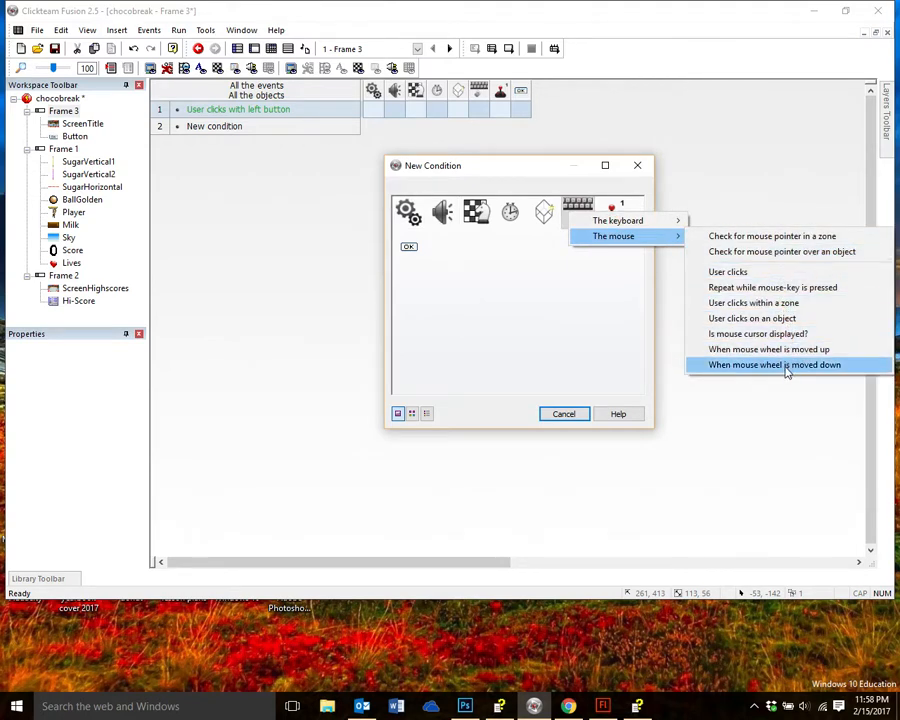
click(770, 275)
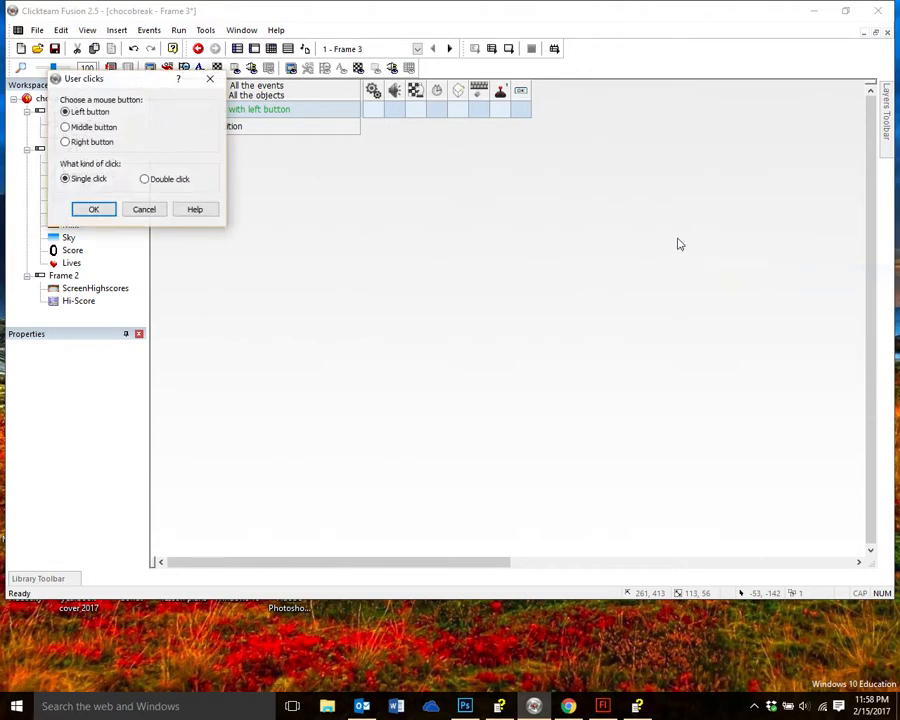
click(84, 210)
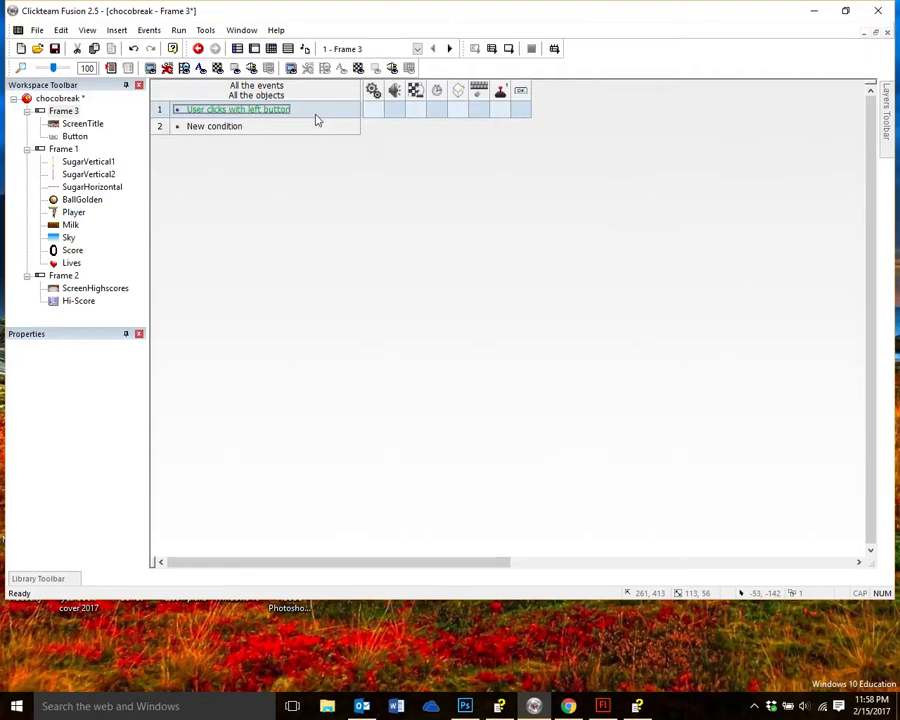
right_click(413, 112)
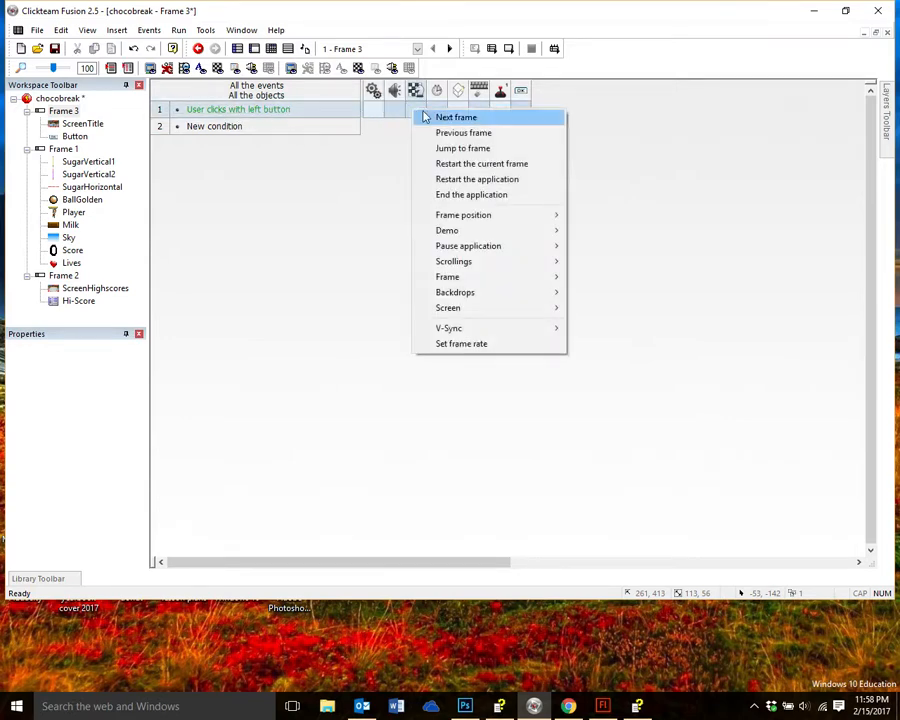
click(449, 118)
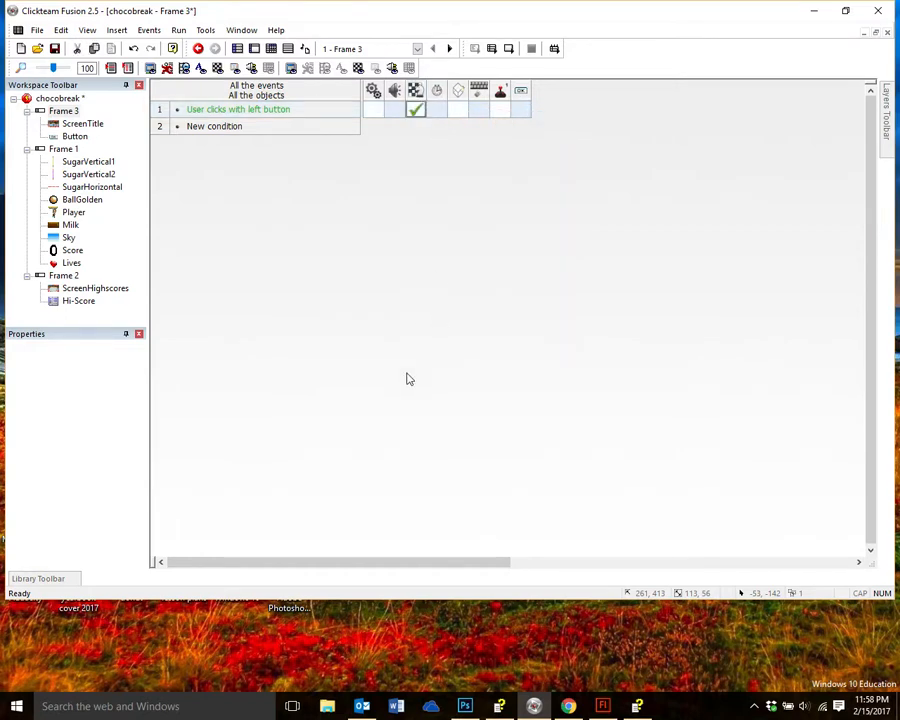
Step: Test the whole application from the title screen through the high-score name entry and back to the title, ending by closing it
click(491, 50)
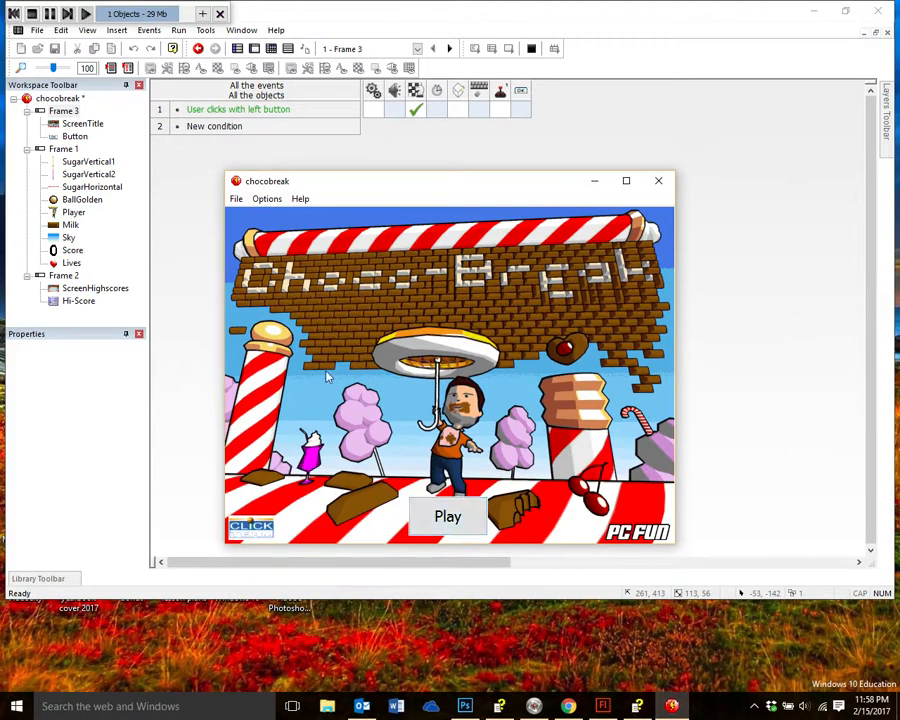
click(258, 416)
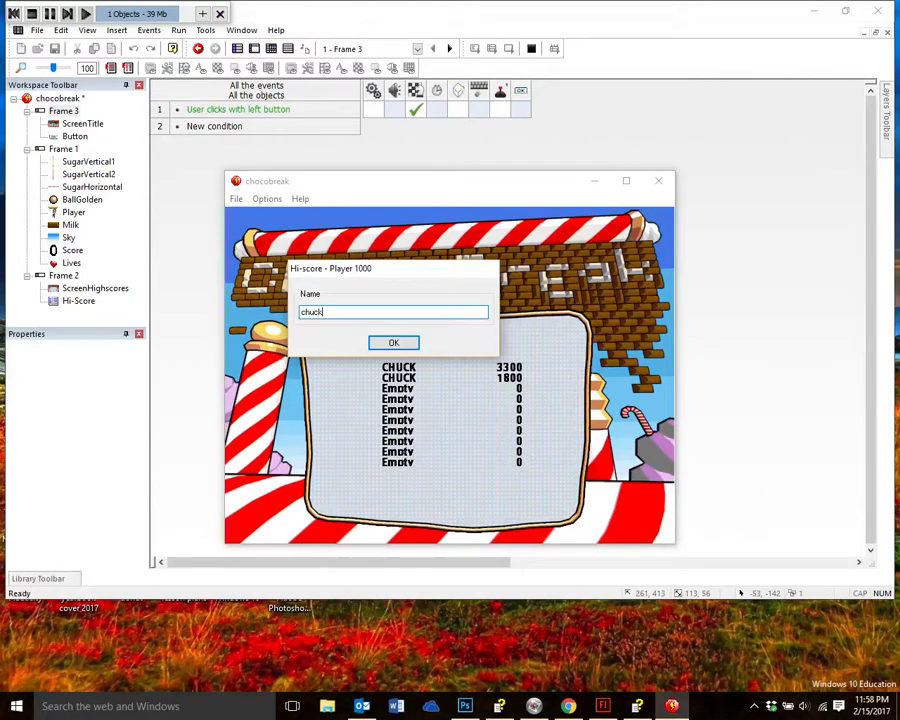
key(Return)
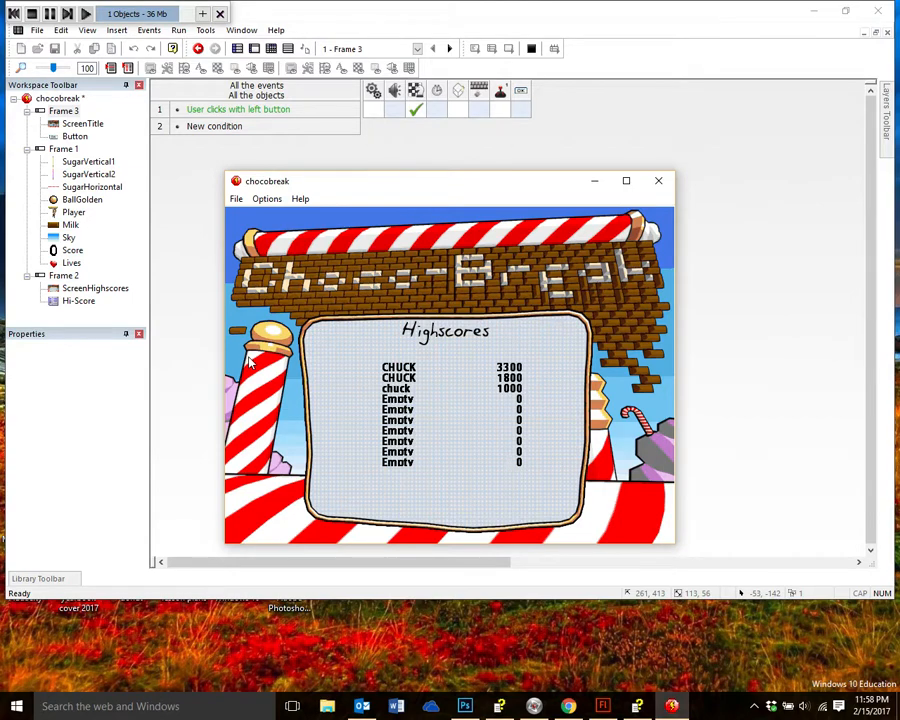
click(297, 340)
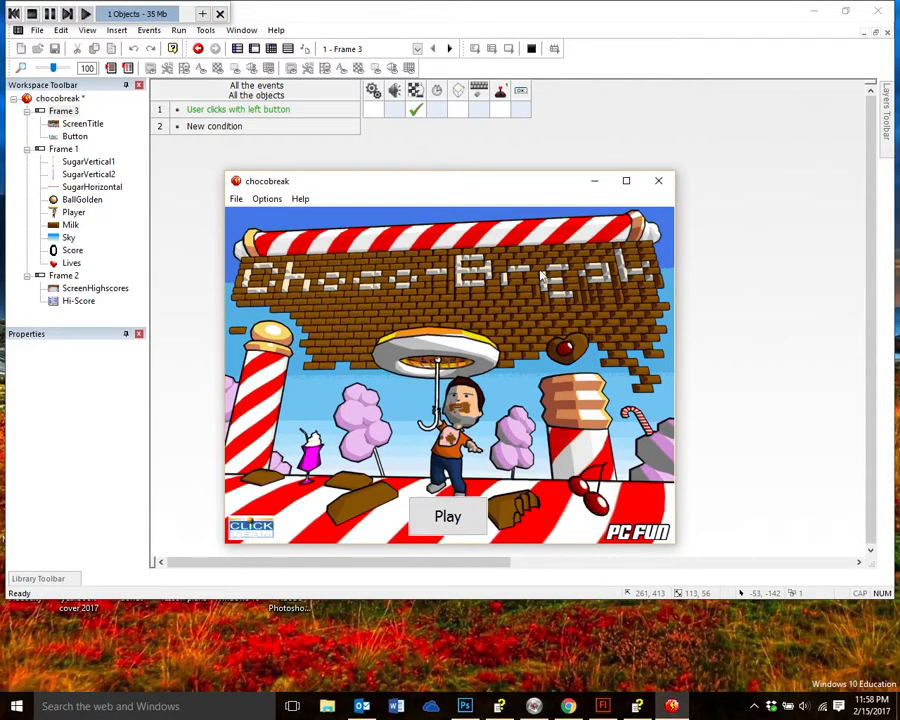
click(664, 181)
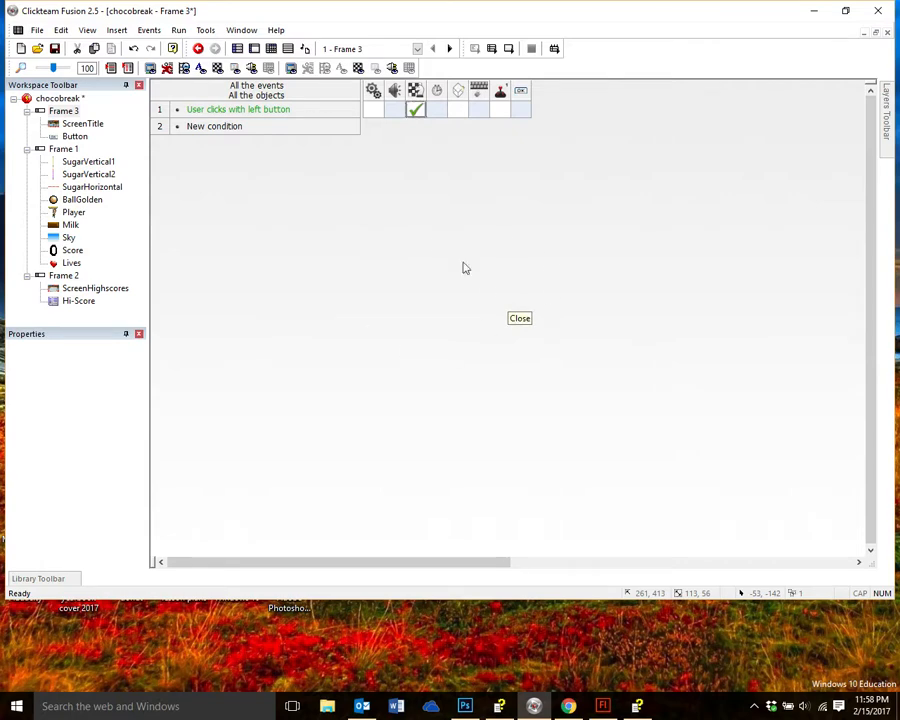
click(756, 706)
click(740, 678)
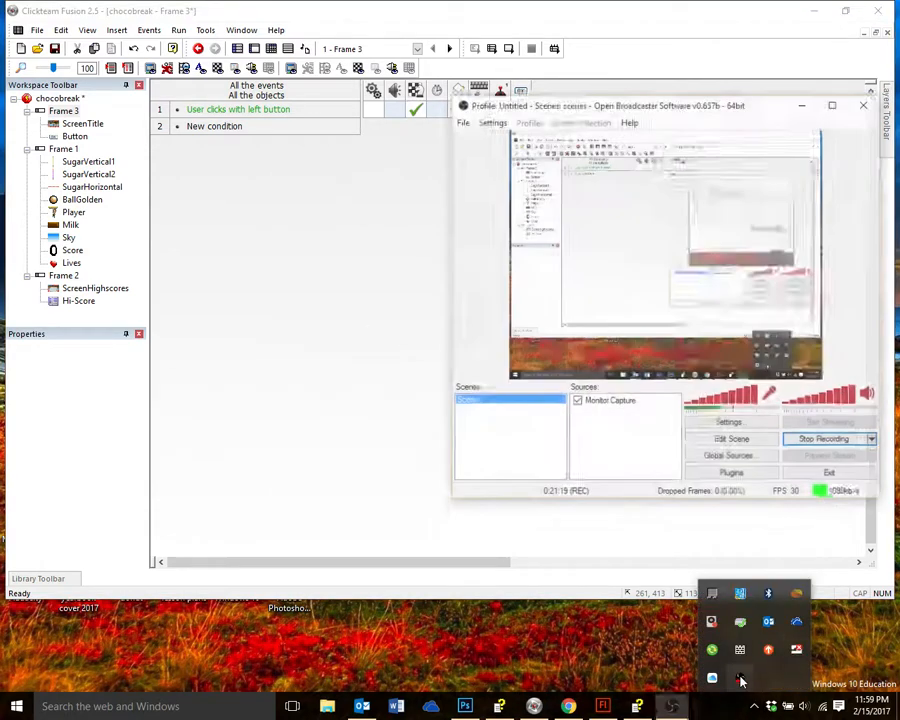